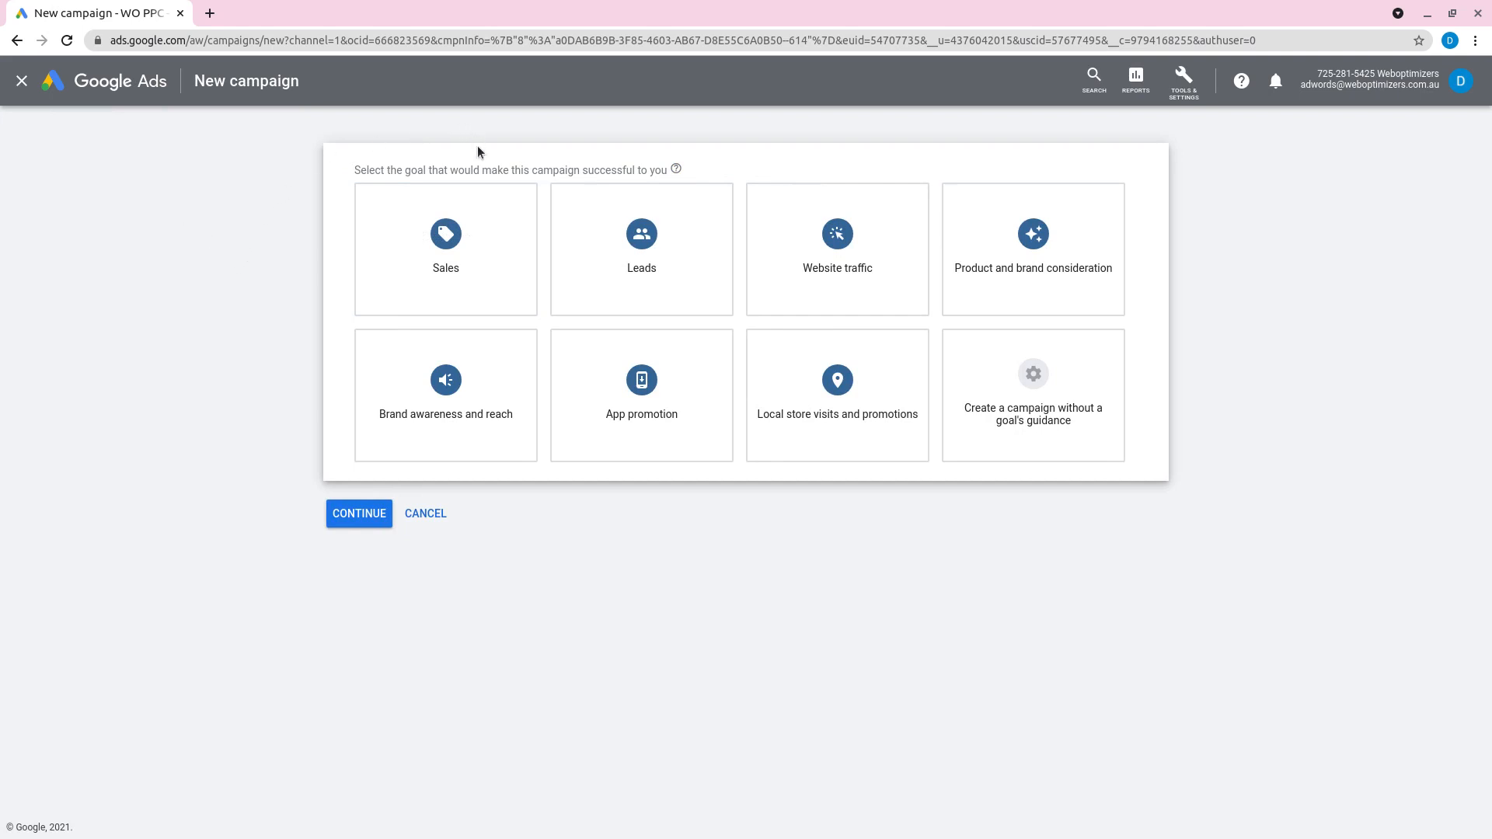
Step: Select Leads as the campaign goal, Search as the campaign type, and lead form submissions as the way to reach the goal
mouse_move(456, 226)
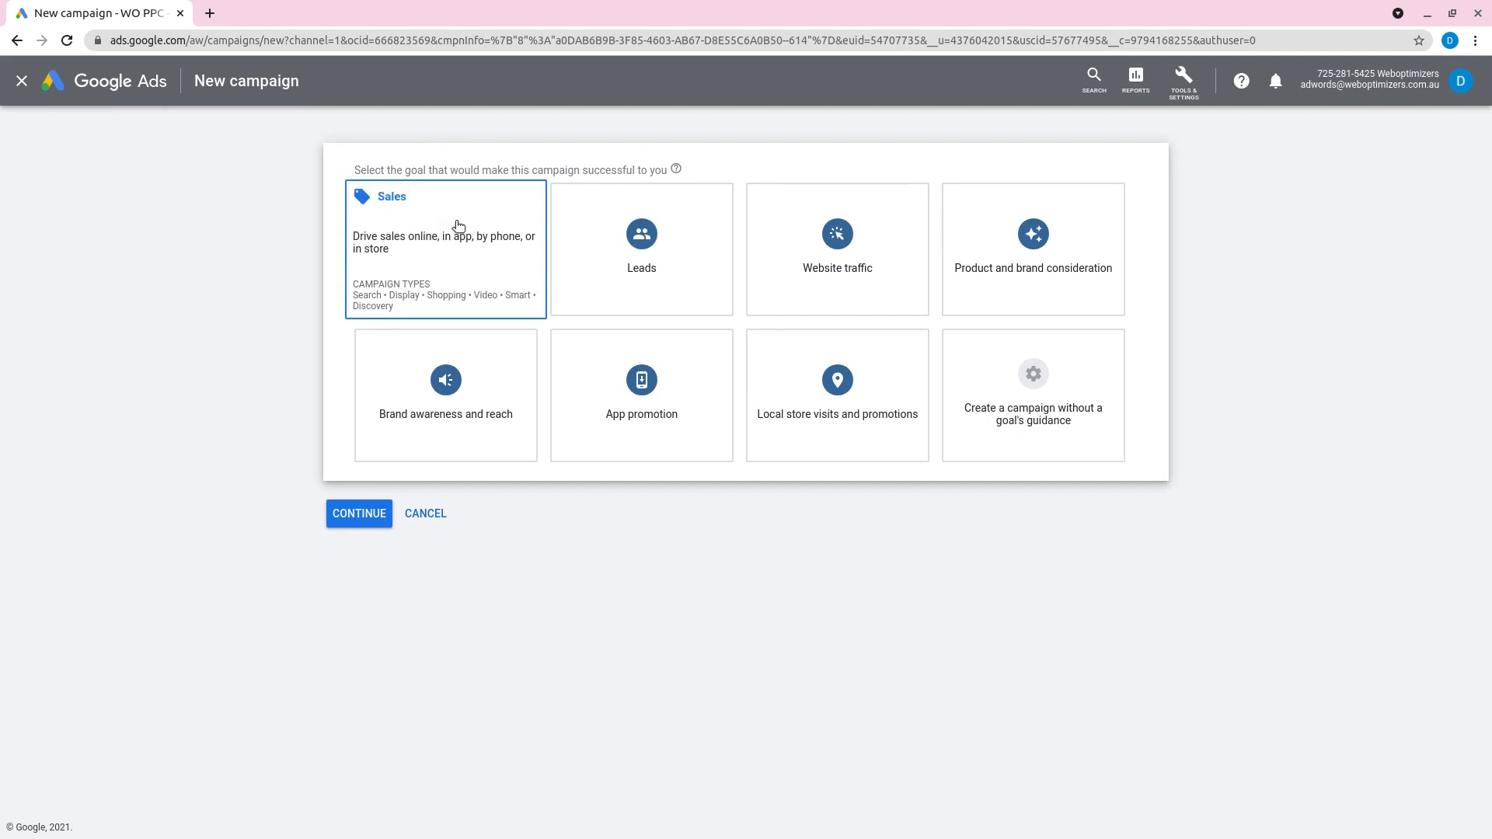
mouse_move(594, 241)
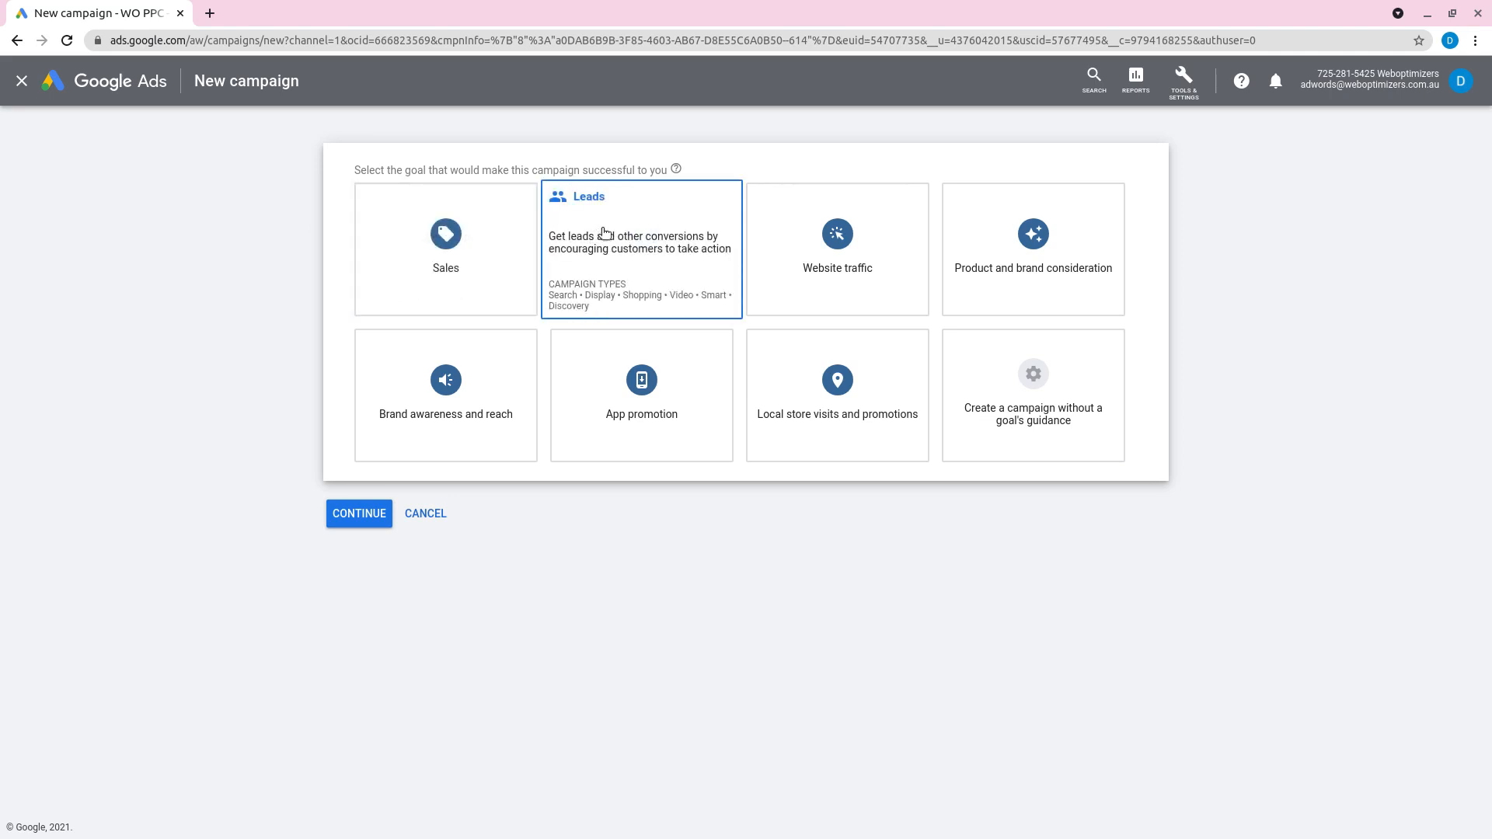
mouse_move(829, 303)
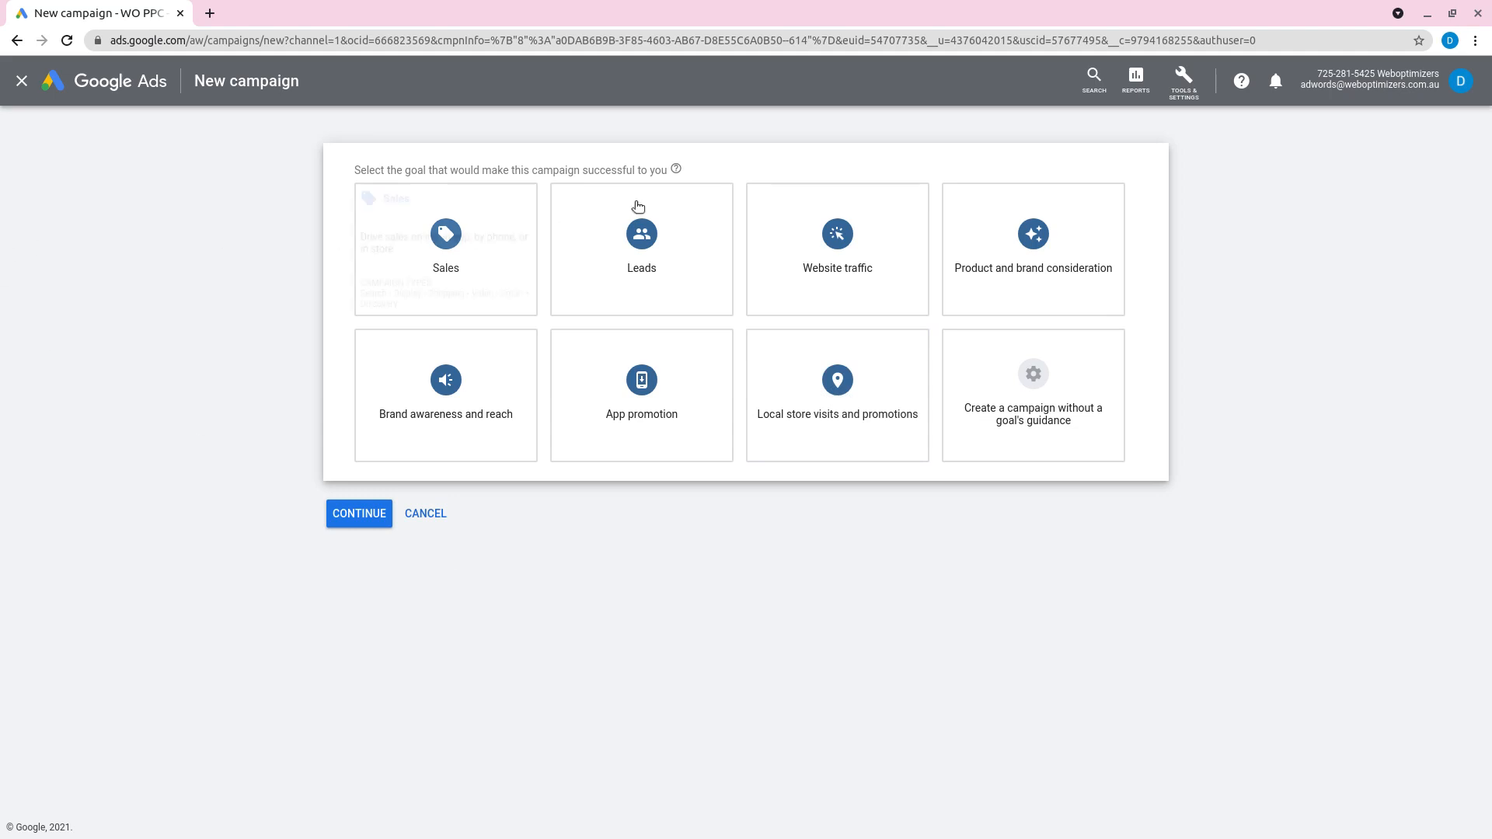
left_click(672, 260)
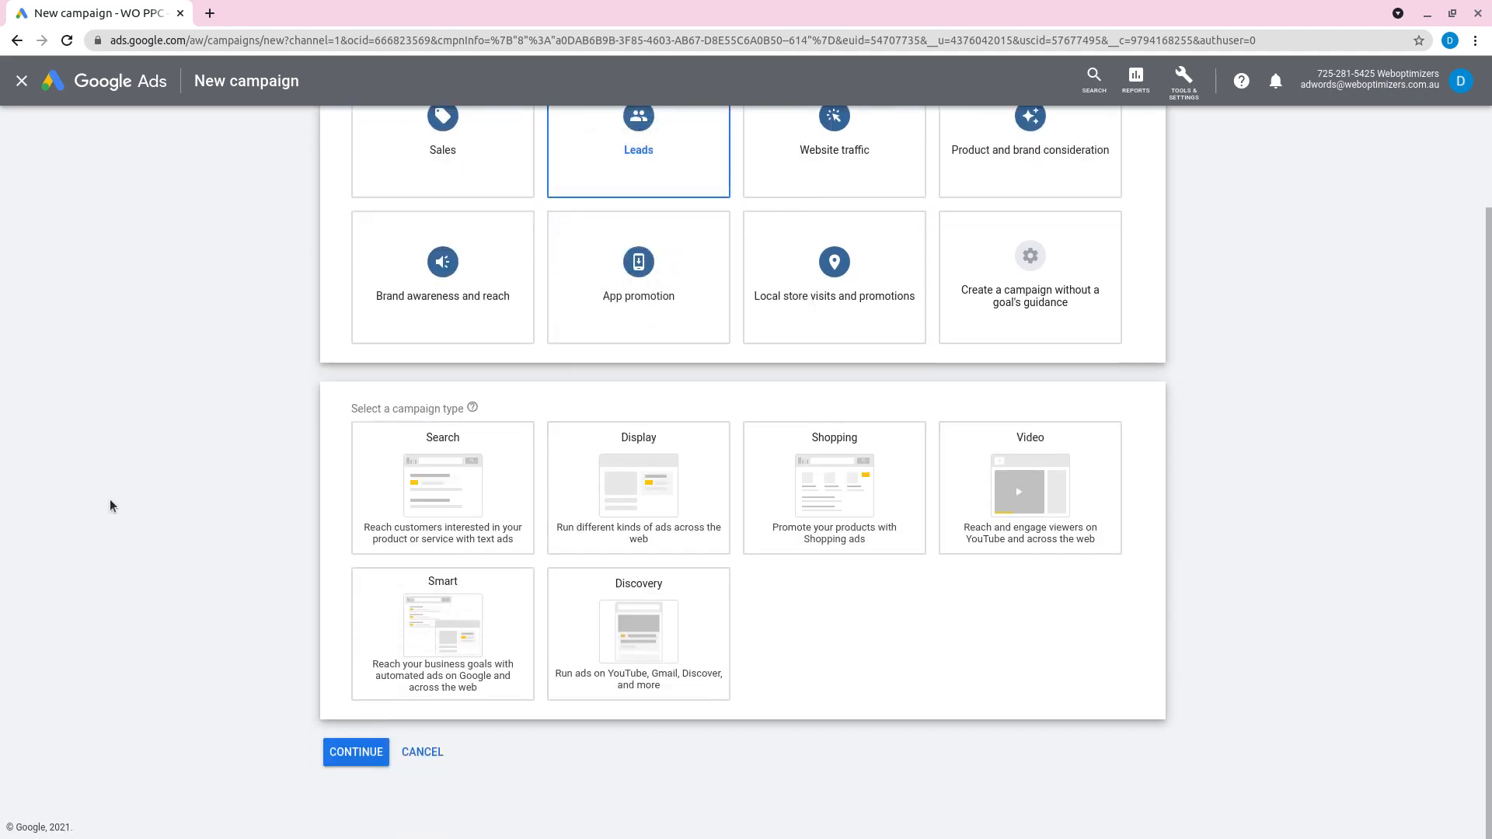
left_click(464, 488)
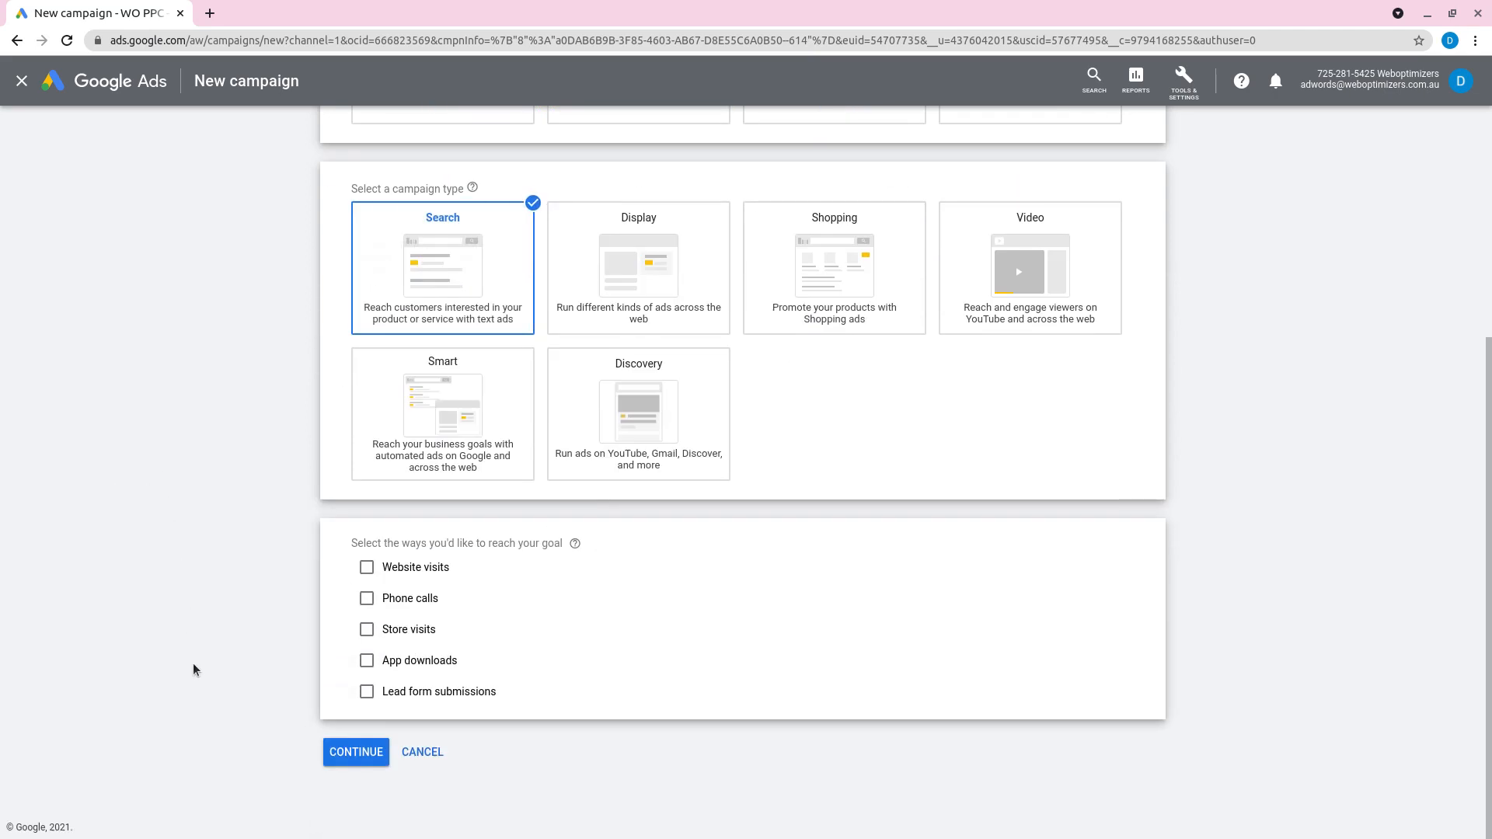
left_click(363, 694)
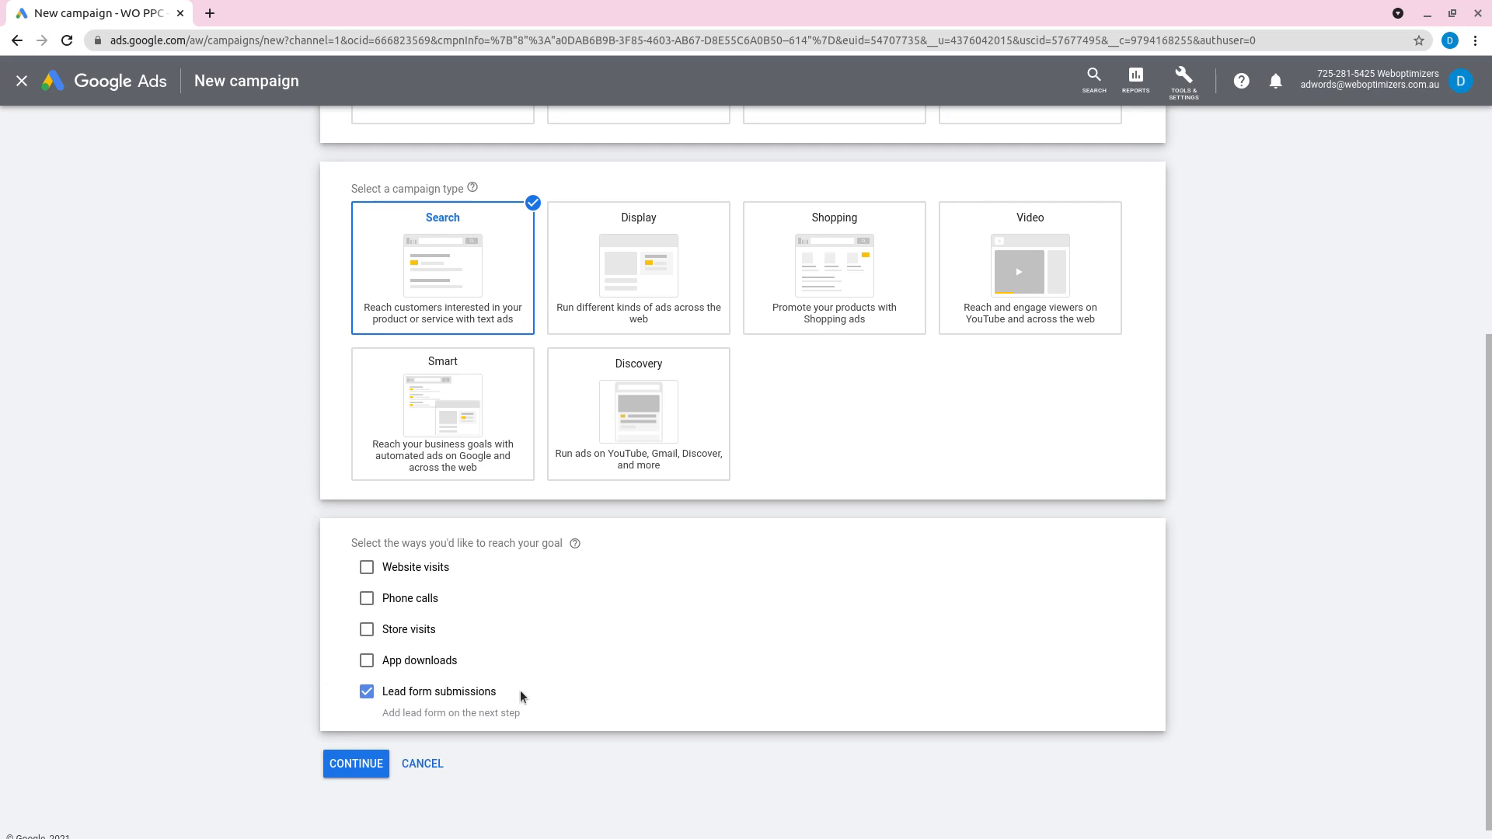
left_click(367, 600)
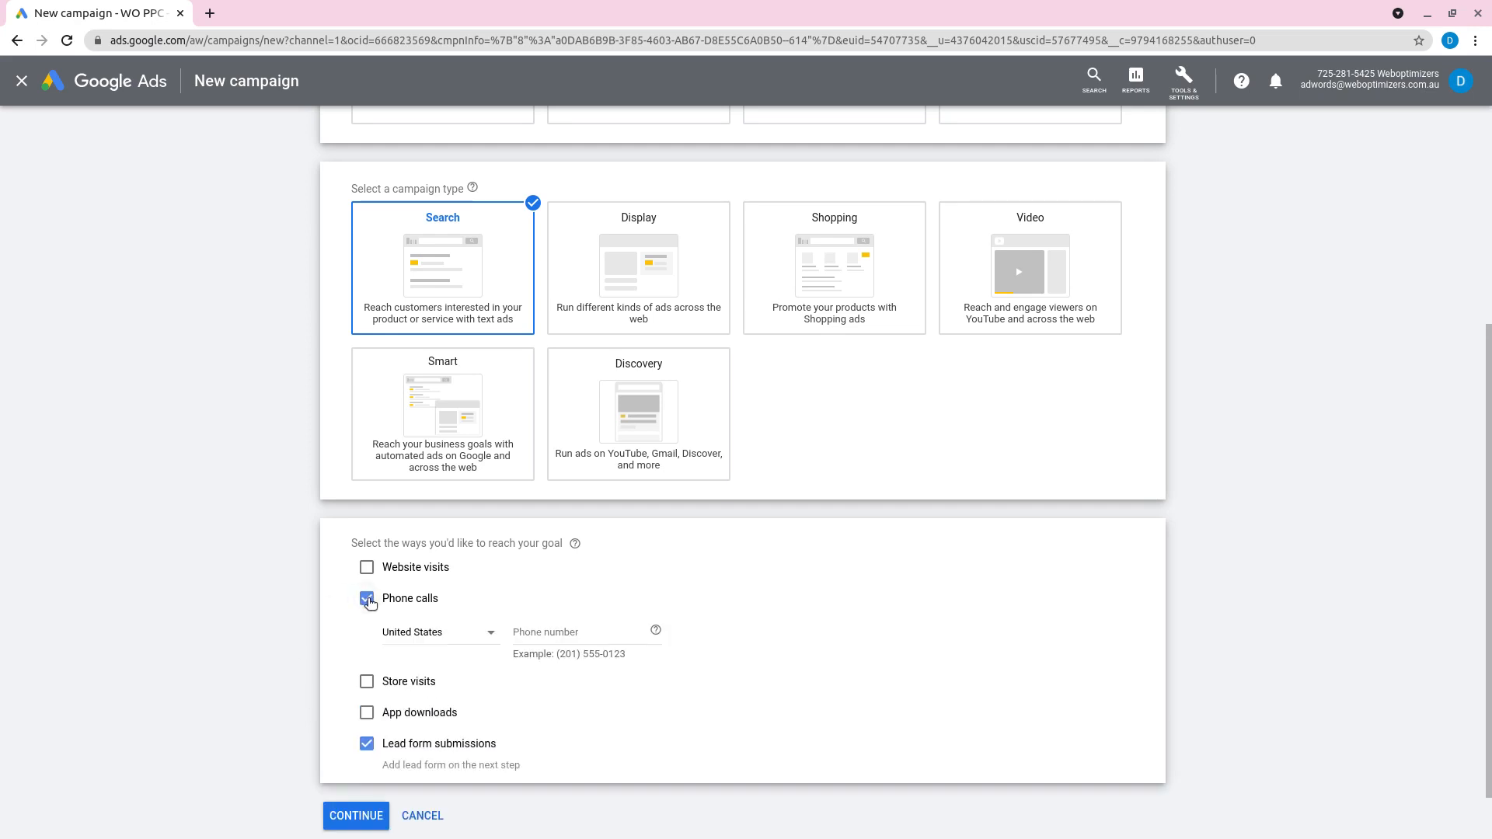
left_click(439, 631)
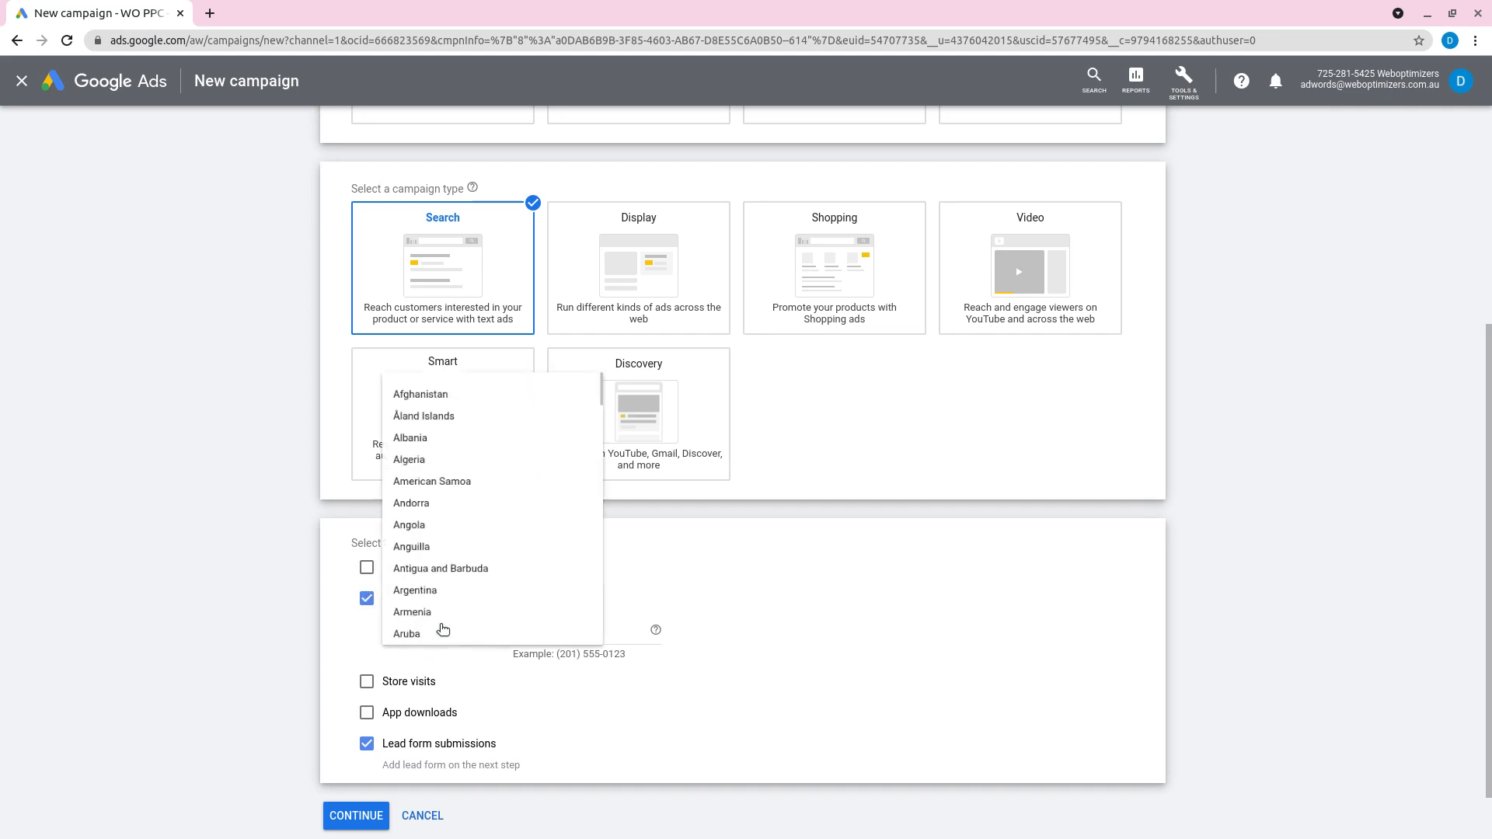
scroll(516, 586, "up", 2)
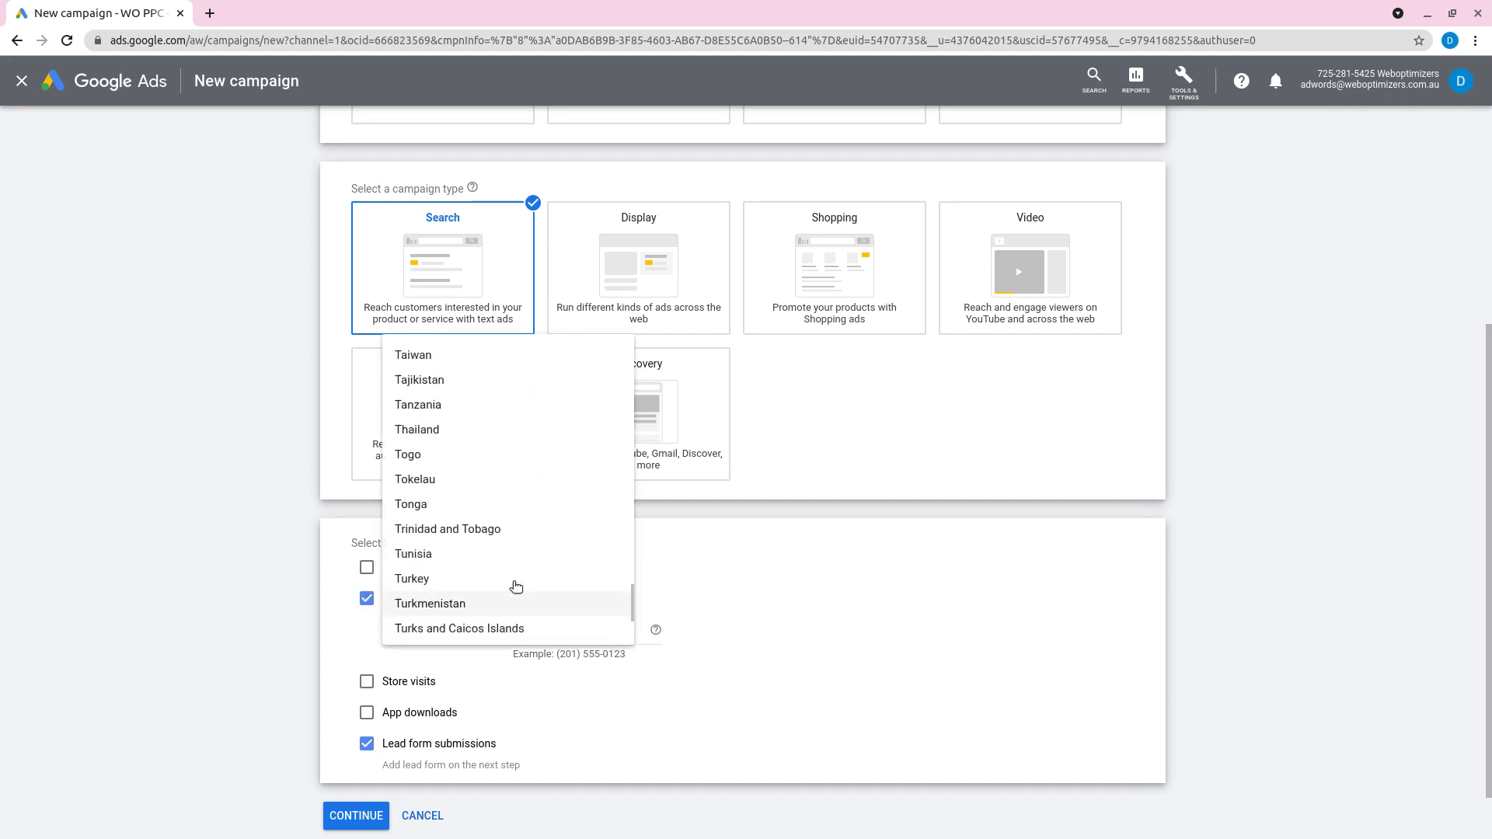
scroll(516, 586, "up", 5)
left_click(226, 599)
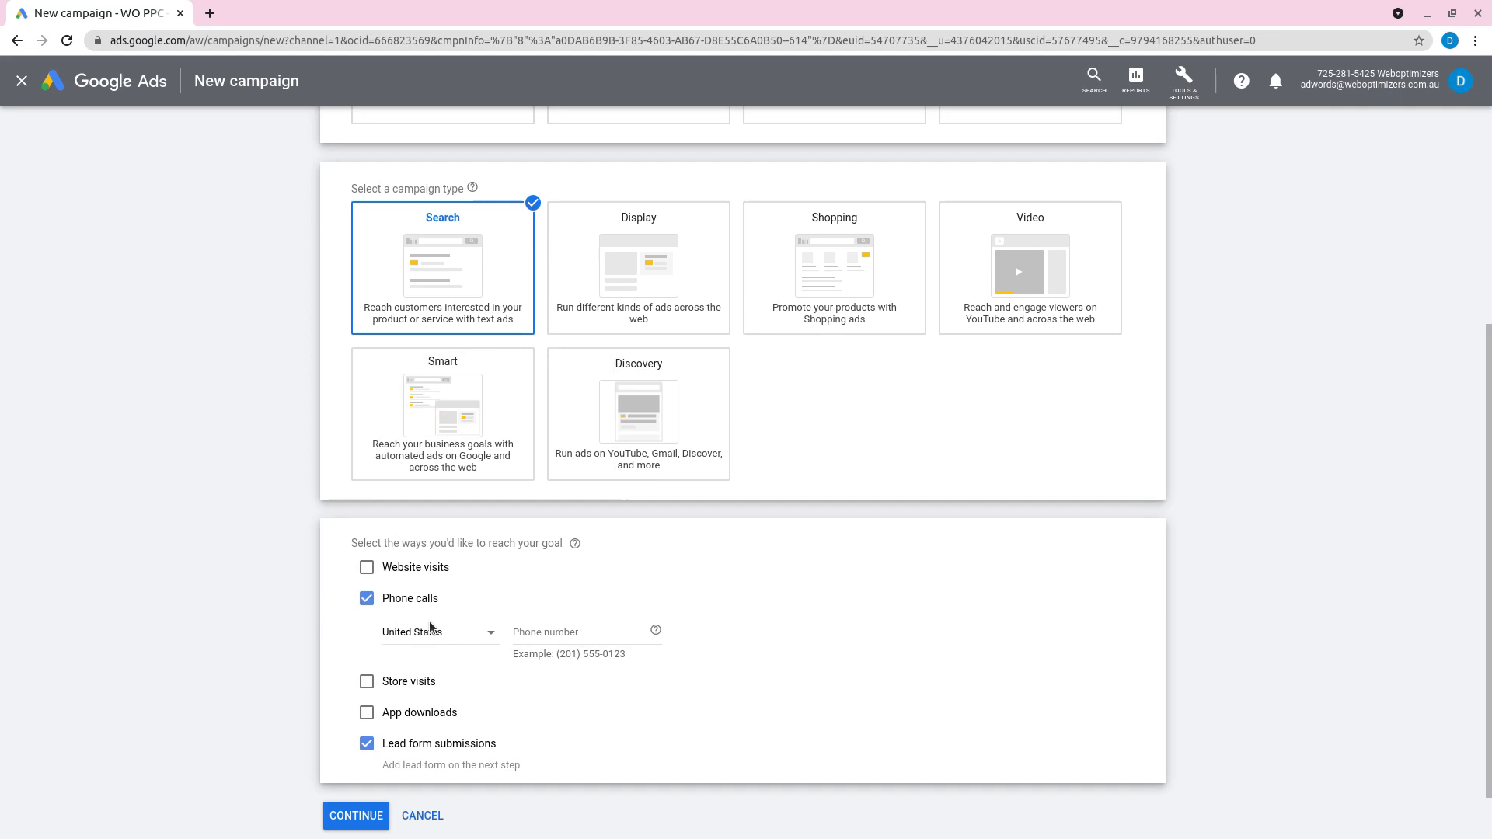
left_click(371, 601)
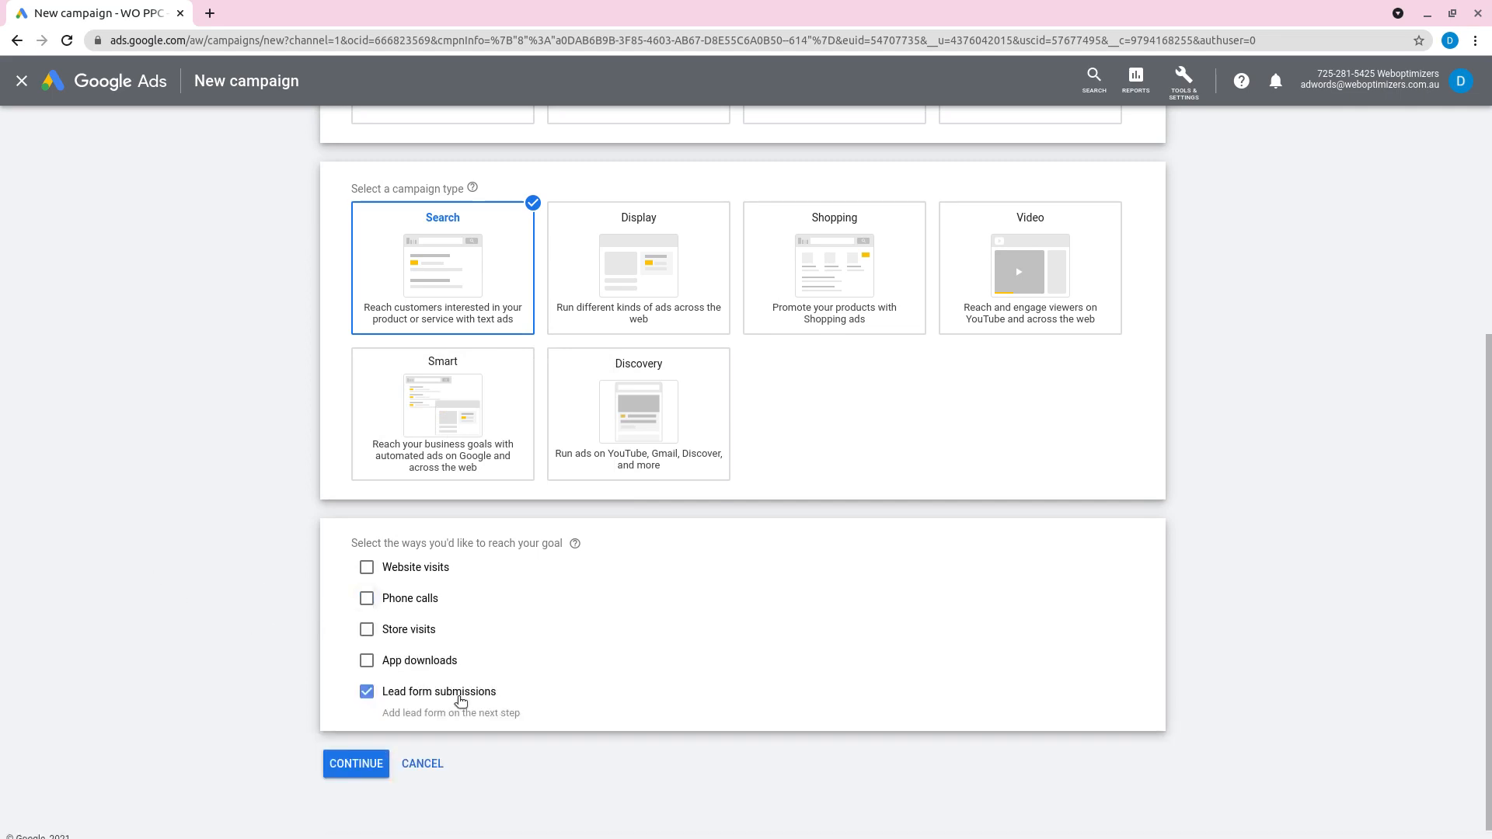
Step: Continue to the campaign settings, name the campaign C1 and exclude the Google Display Network
left_click(356, 765)
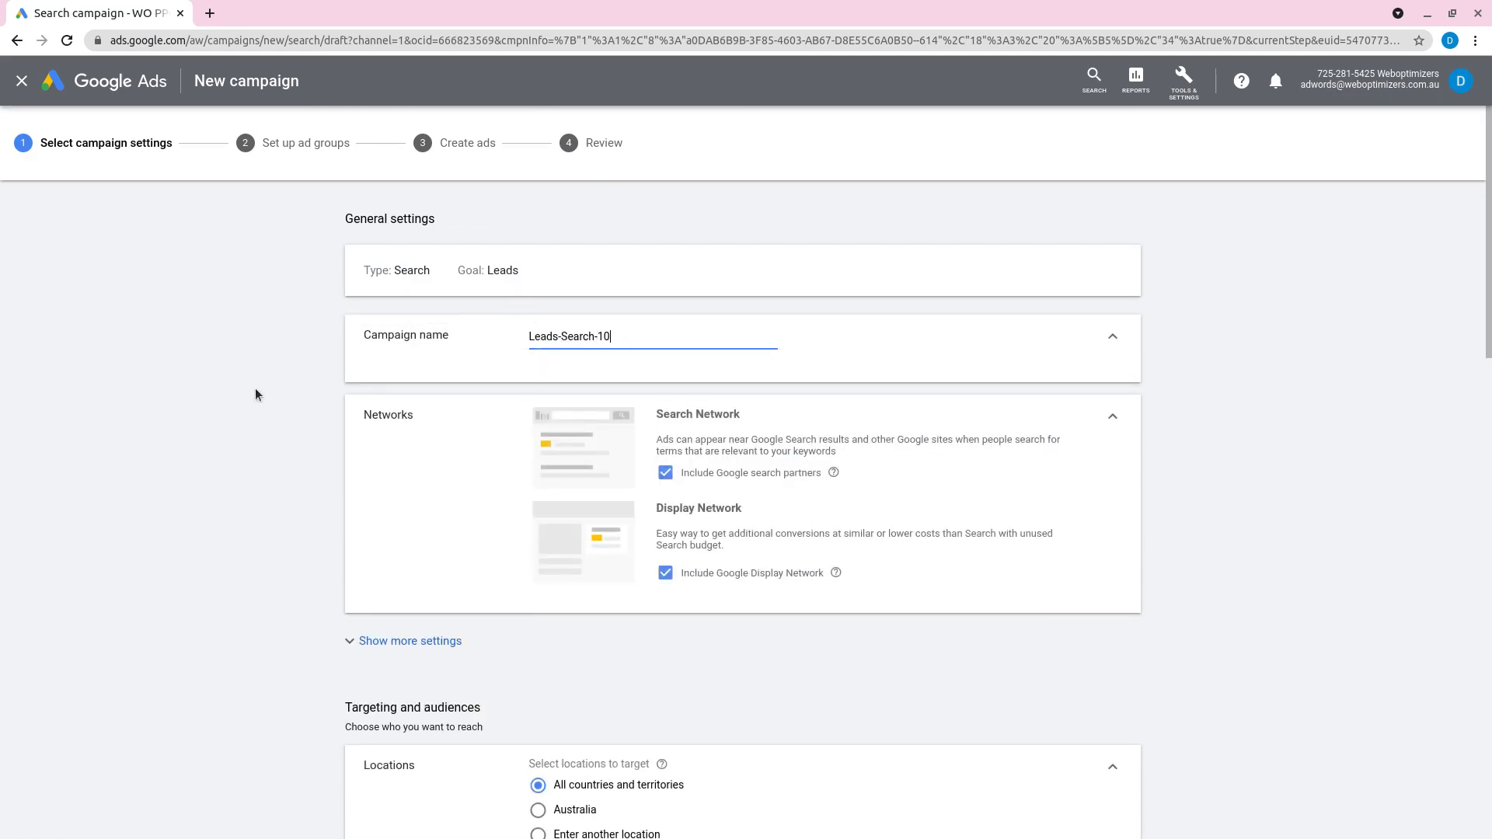
left_click_drag(634, 329, 511, 330)
type("C1")
left_click(347, 477)
left_click(672, 582)
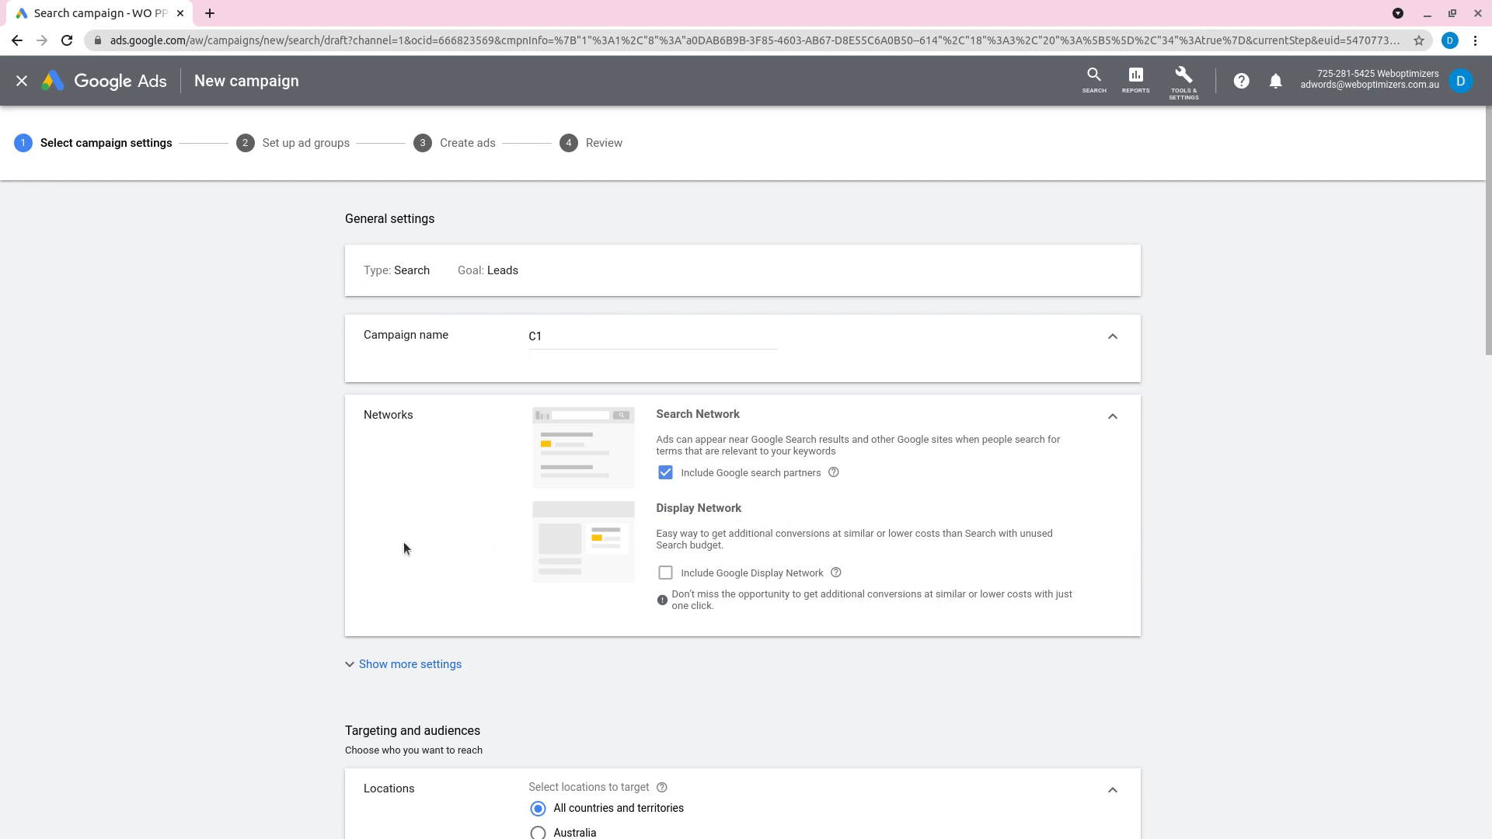
Step: Expand the additional campaign settings and review the start and end dates, campaign URL options and Dynamic Search Ads setting
scroll(373, 511, "down", 1)
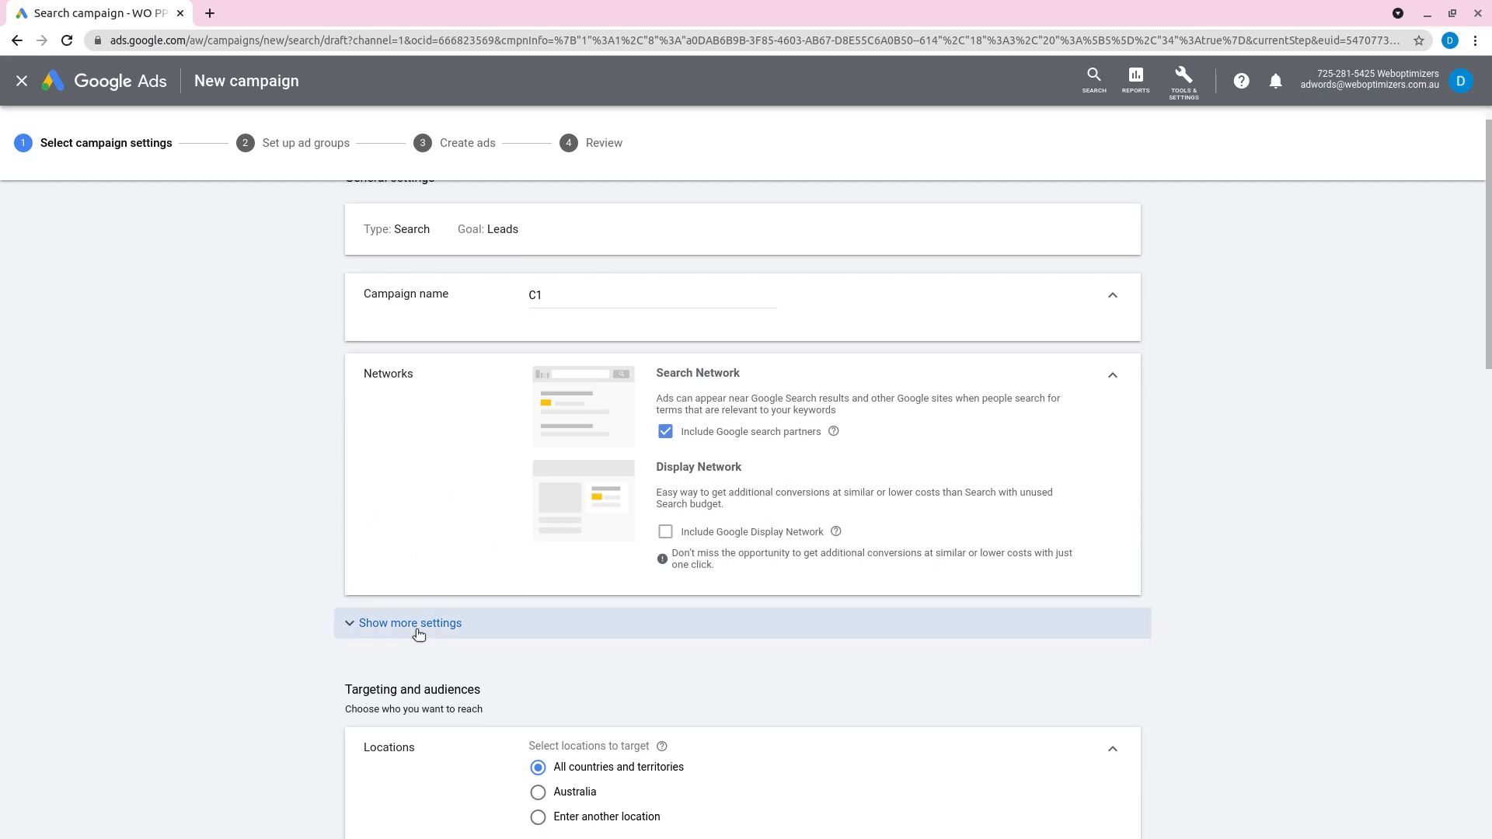
left_click(373, 623)
scroll(389, 513, "down", 3)
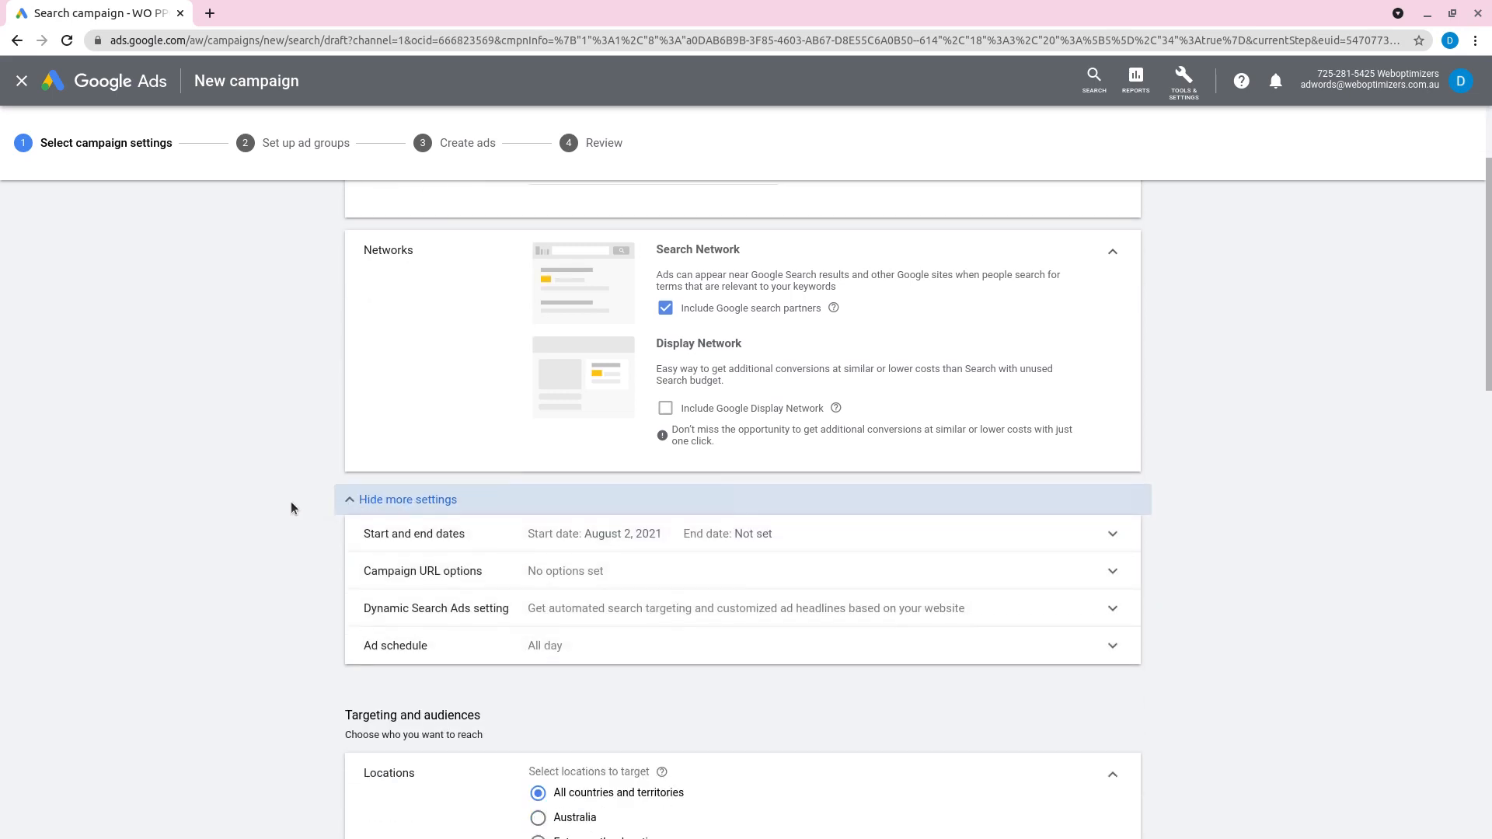
left_click(626, 531)
scroll(690, 547, "down", 3)
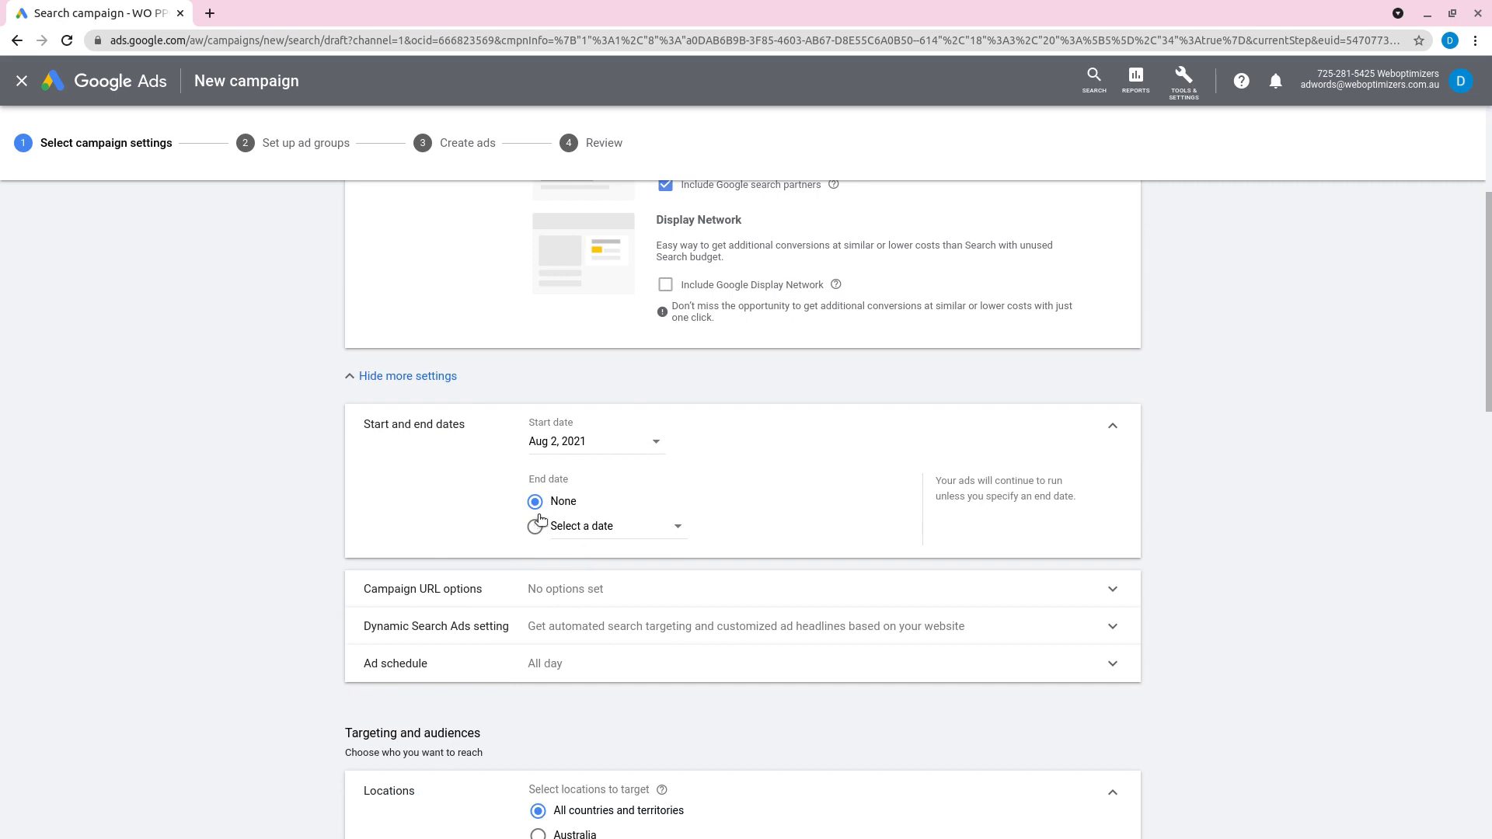
left_click(1119, 427)
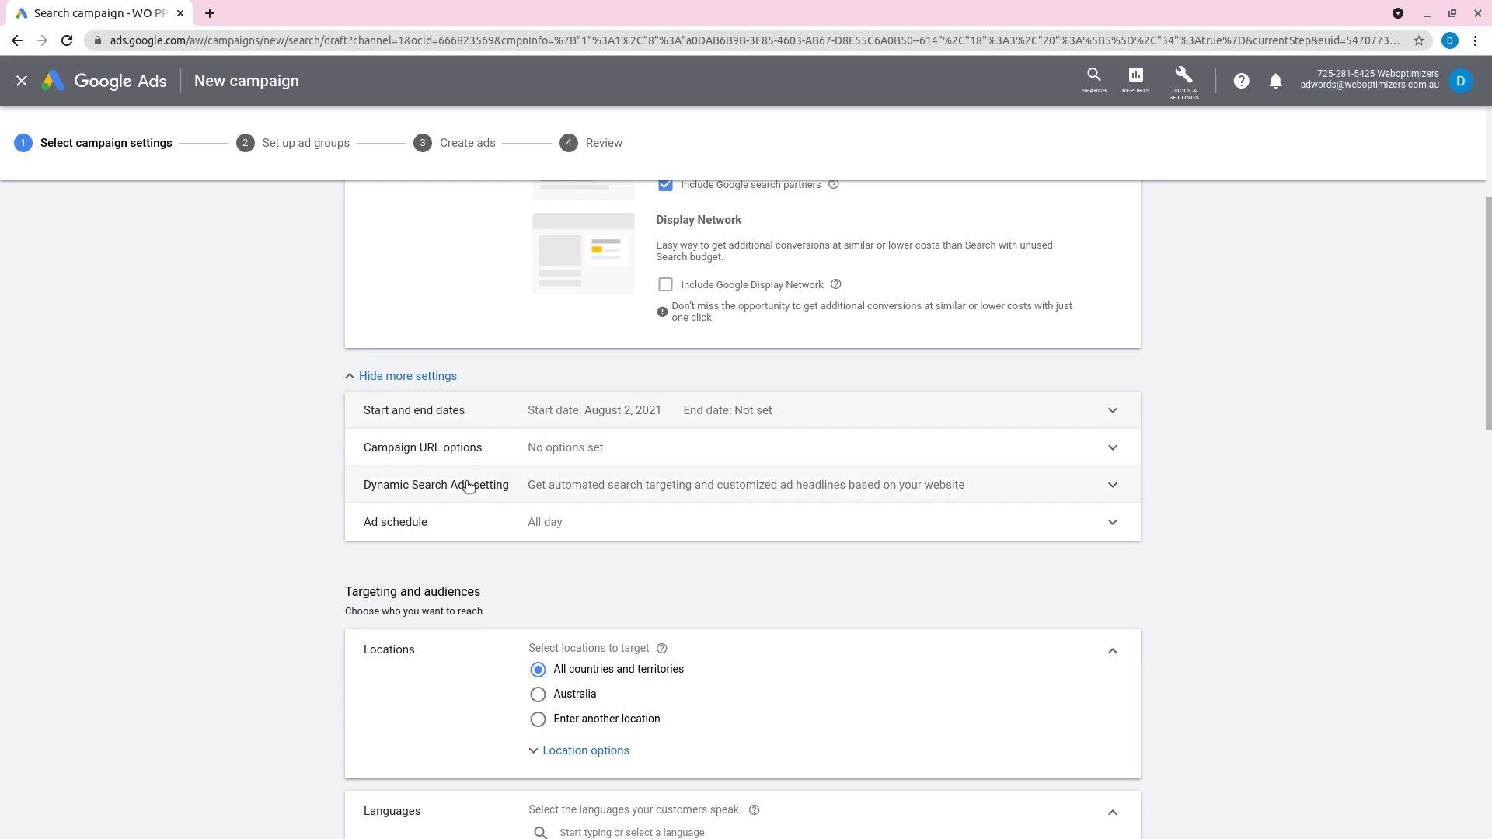
left_click(517, 453)
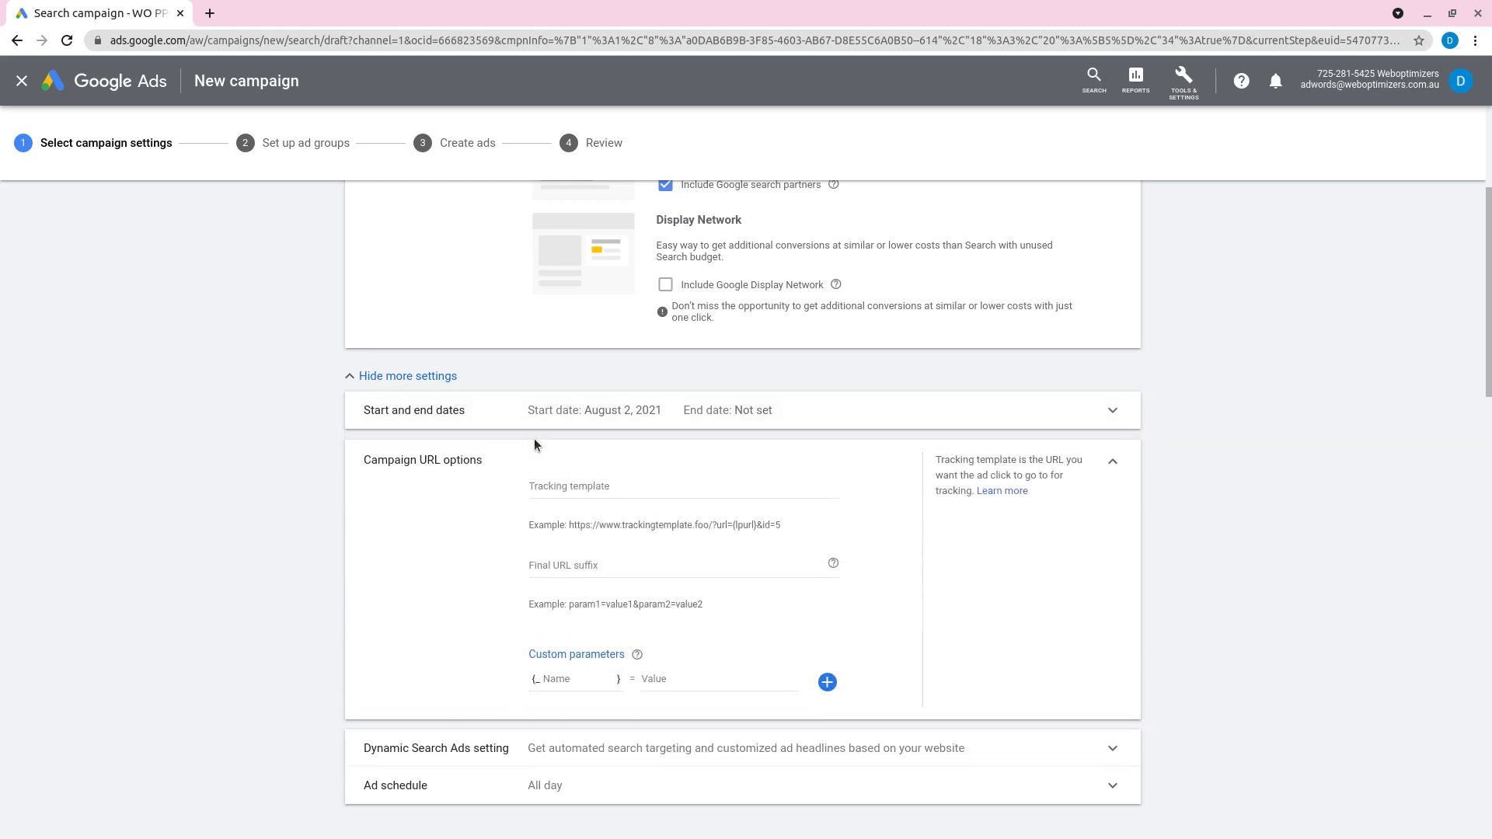
left_click(1112, 463)
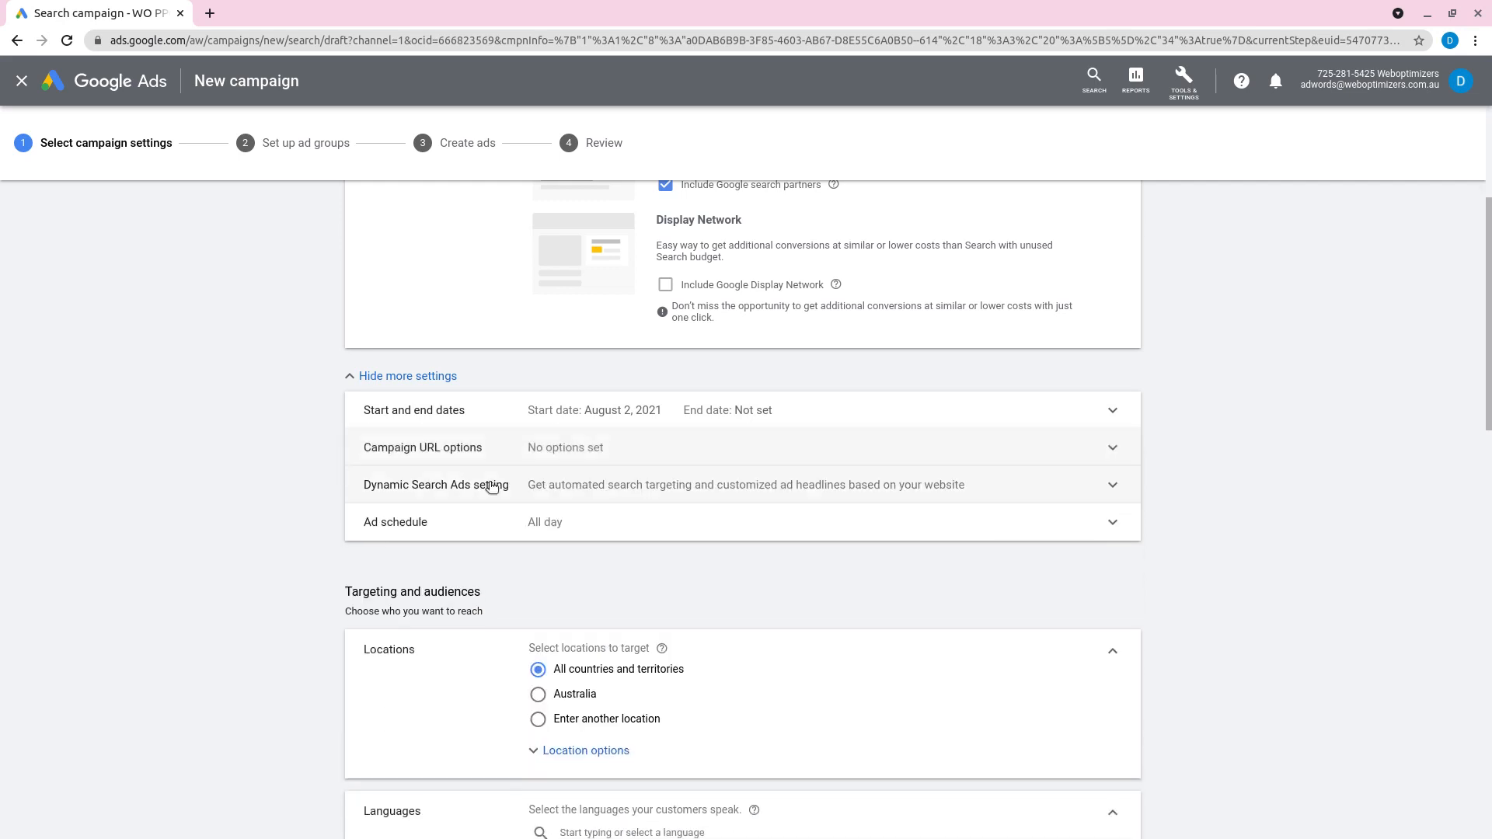
left_click(444, 490)
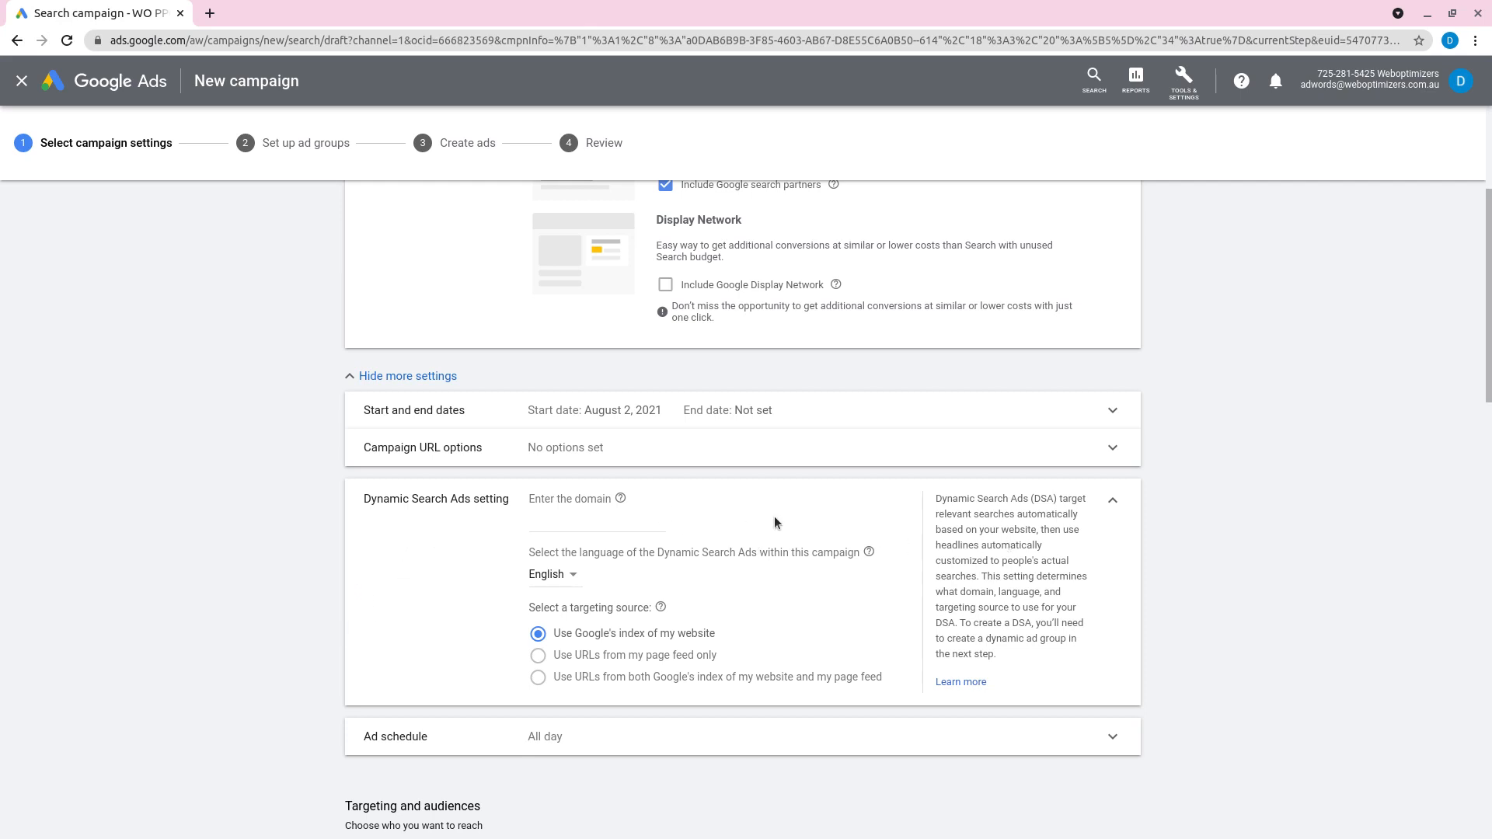
left_click(1114, 500)
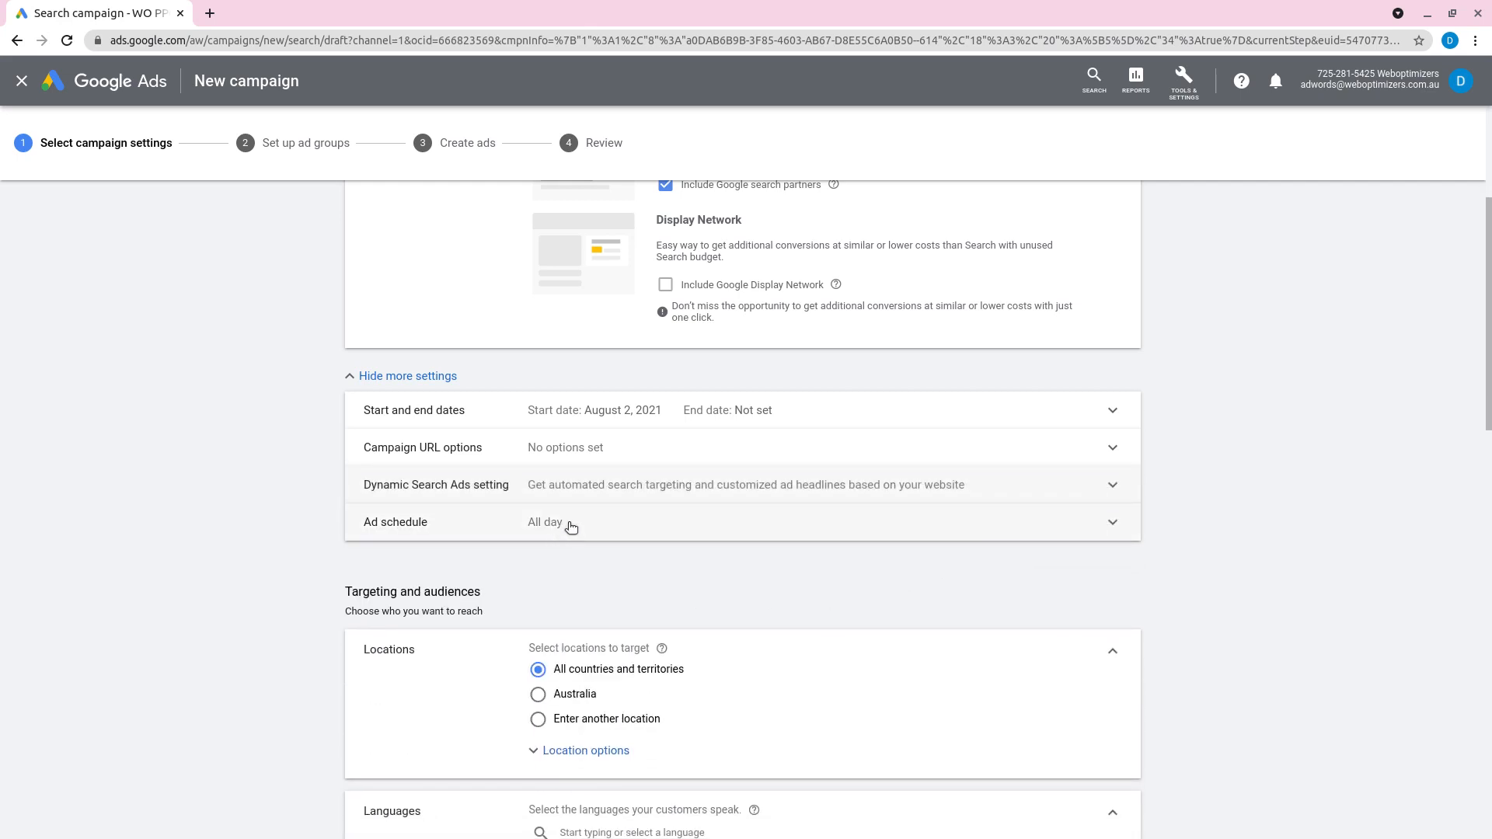
Step: Set the ad schedule to Mondays - Fridays from 08:45 to 05:15
left_click(568, 526)
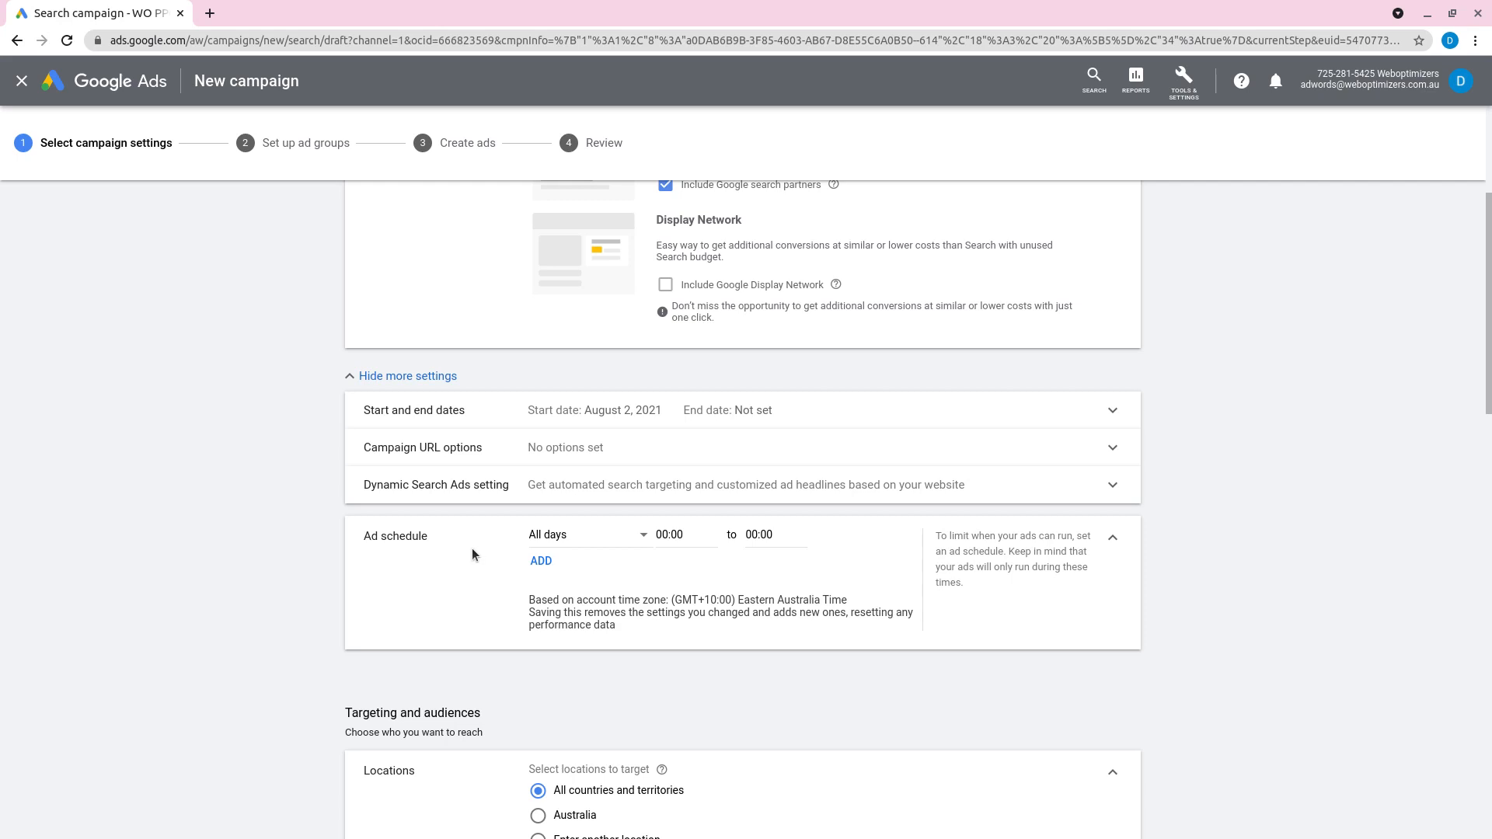
left_click(601, 538)
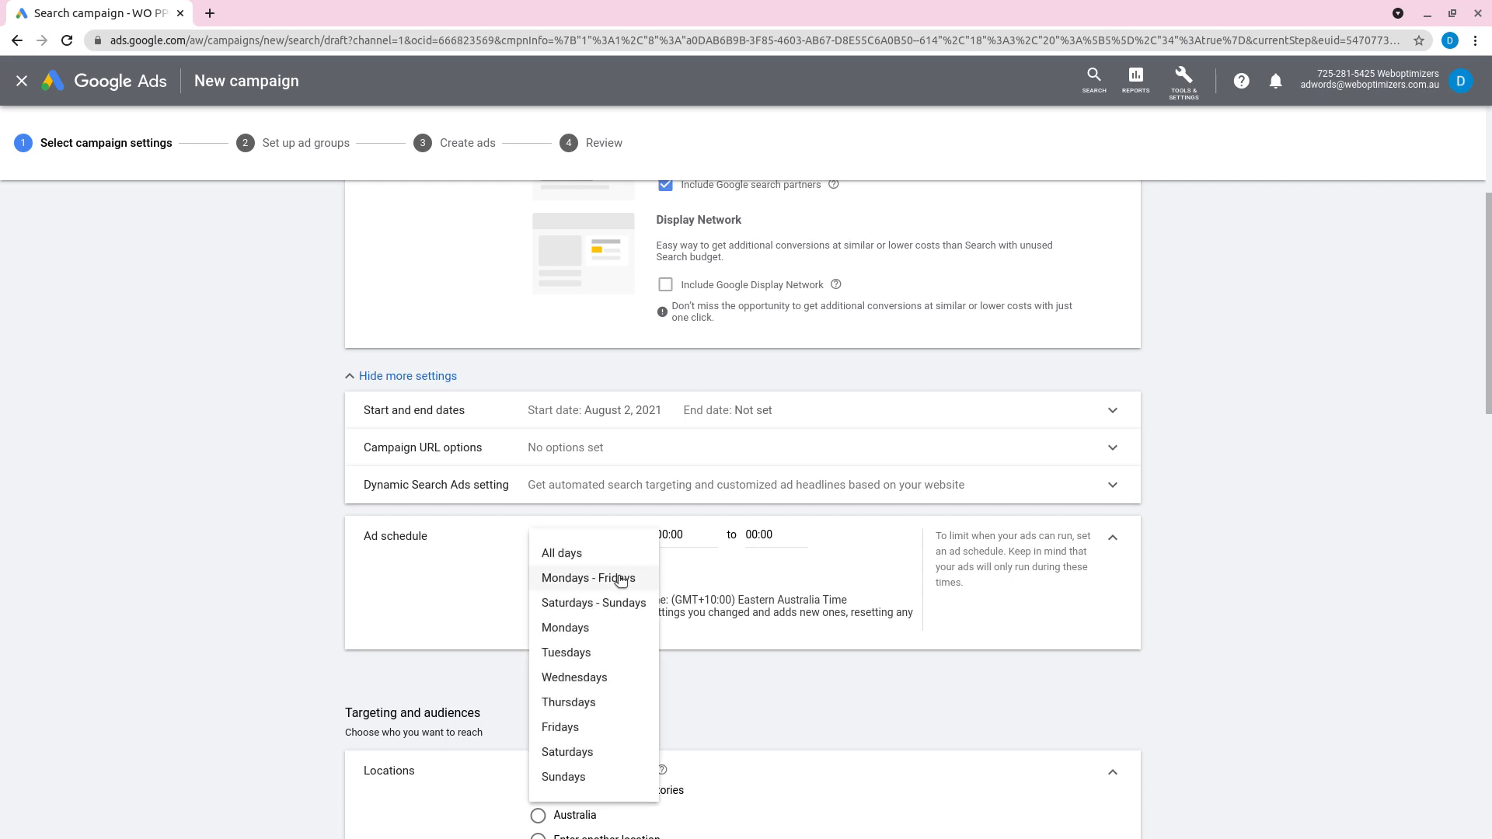
left_click(619, 579)
left_click(684, 536)
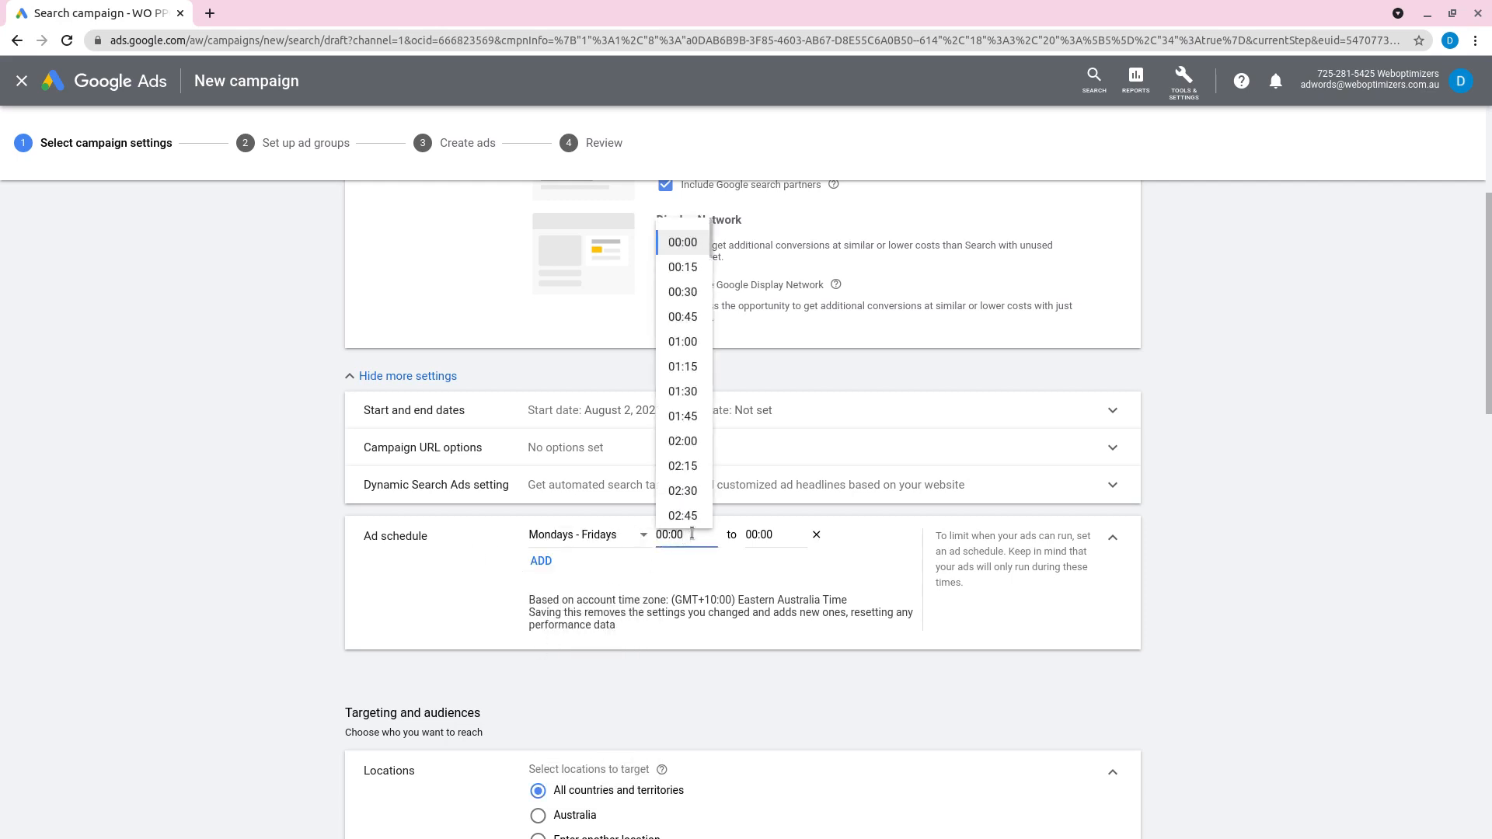
scroll(681, 428, "down", 2)
scroll(682, 435, "down", 4)
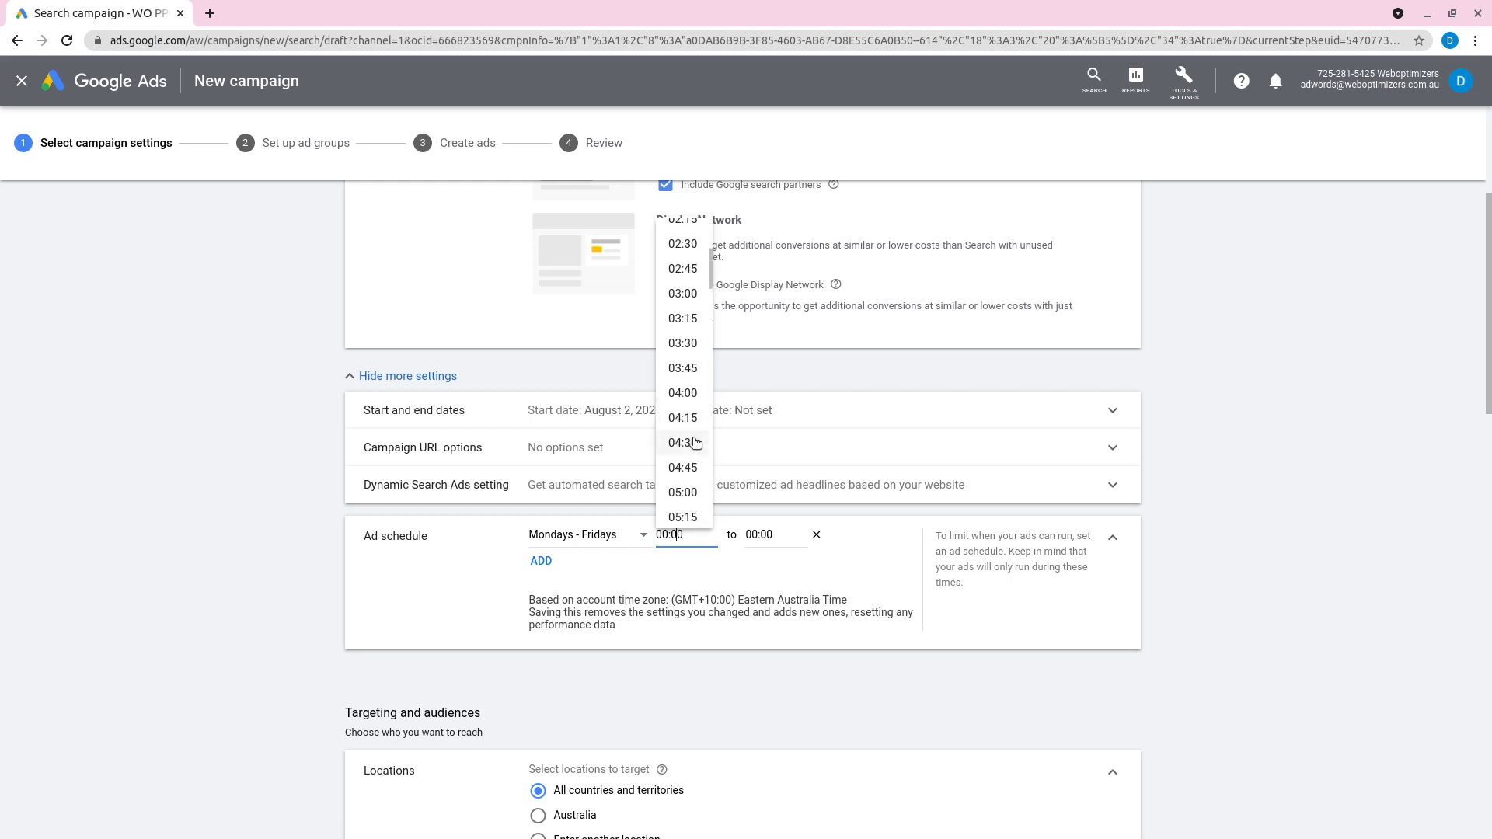
scroll(683, 435, "down", 4)
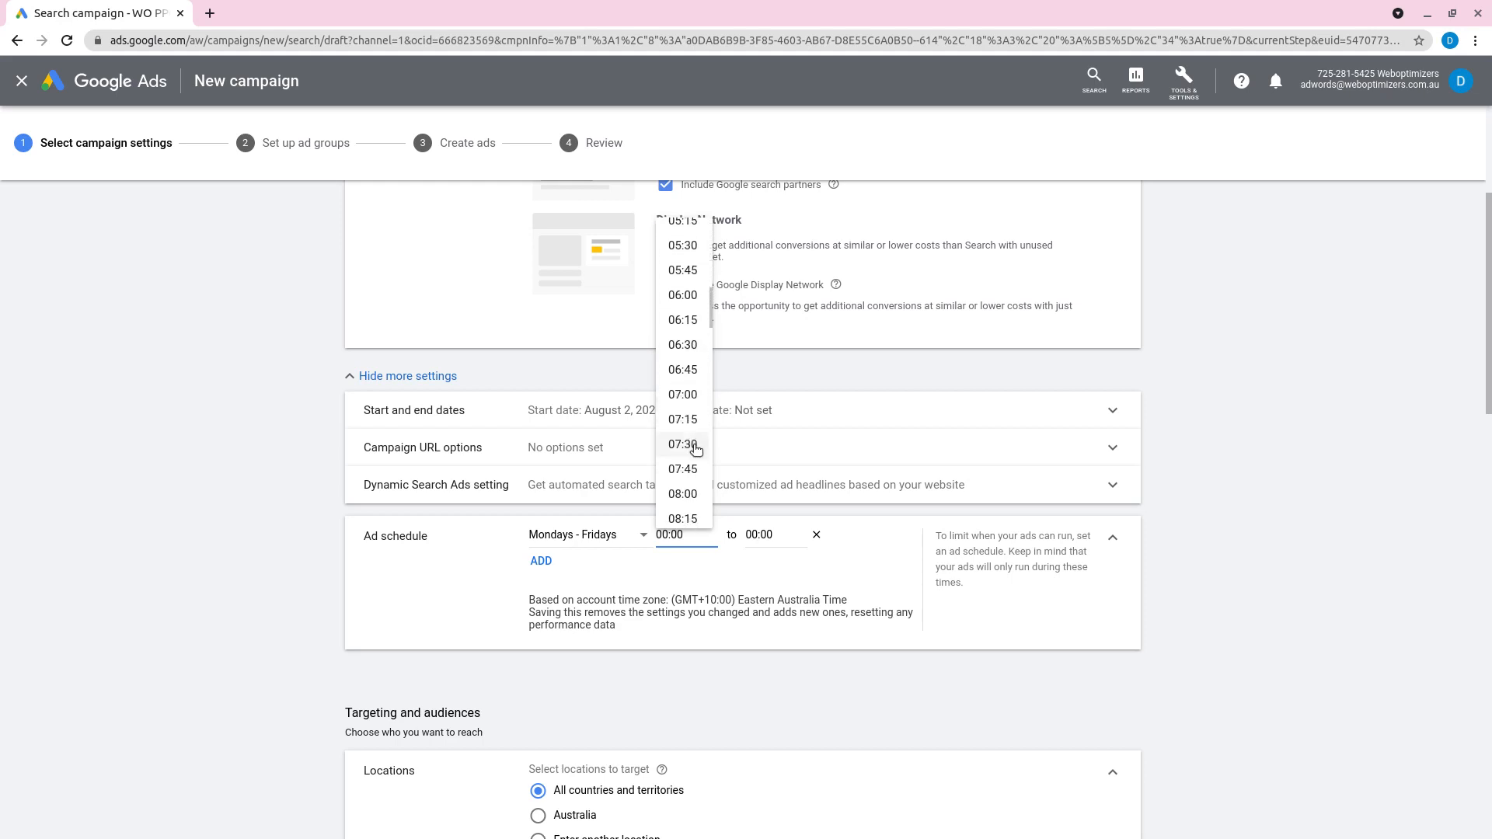
left_click(687, 380)
left_click(778, 548)
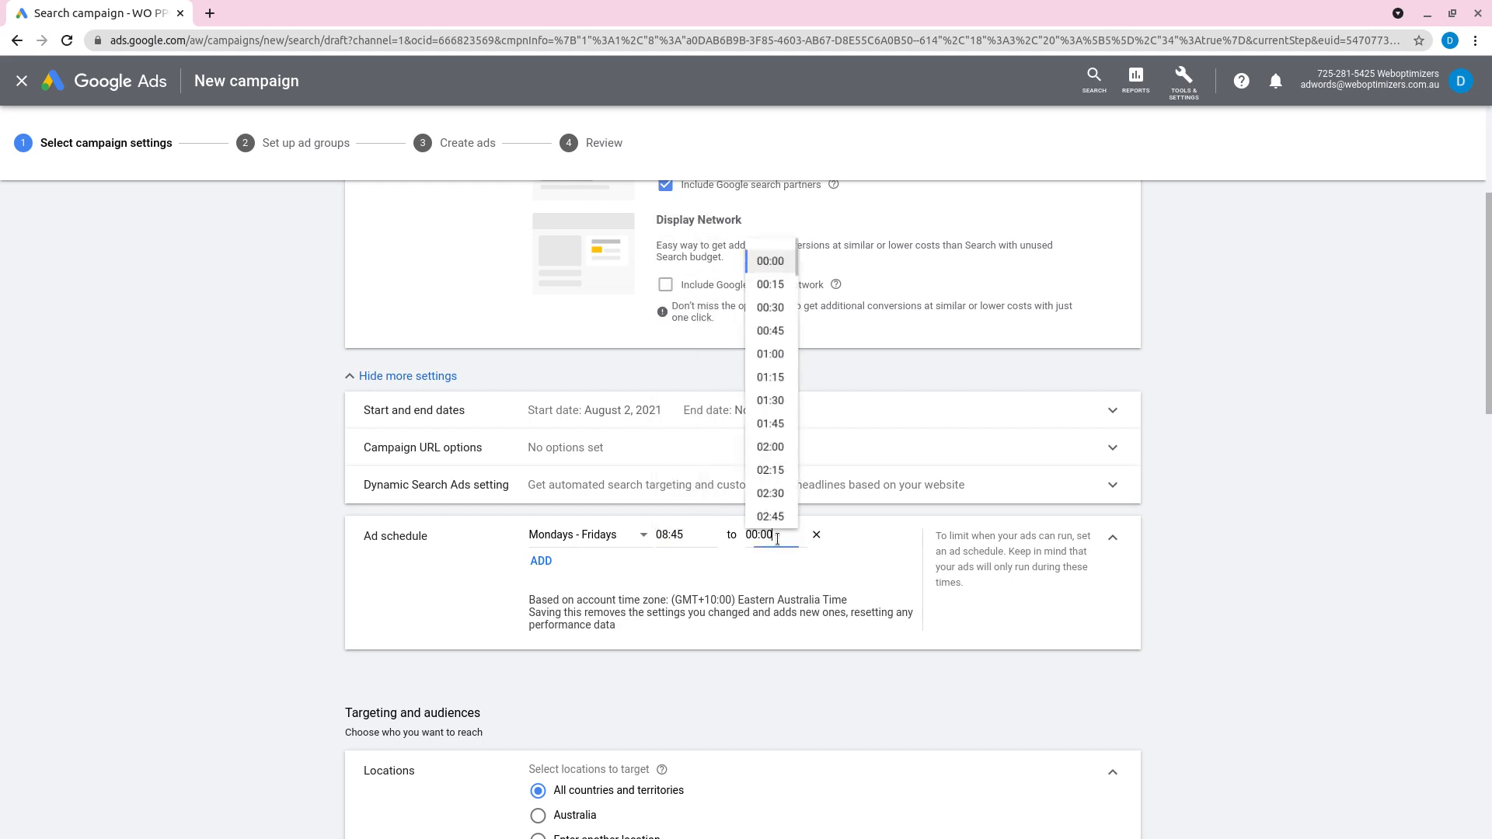
scroll(777, 466, "down", 5)
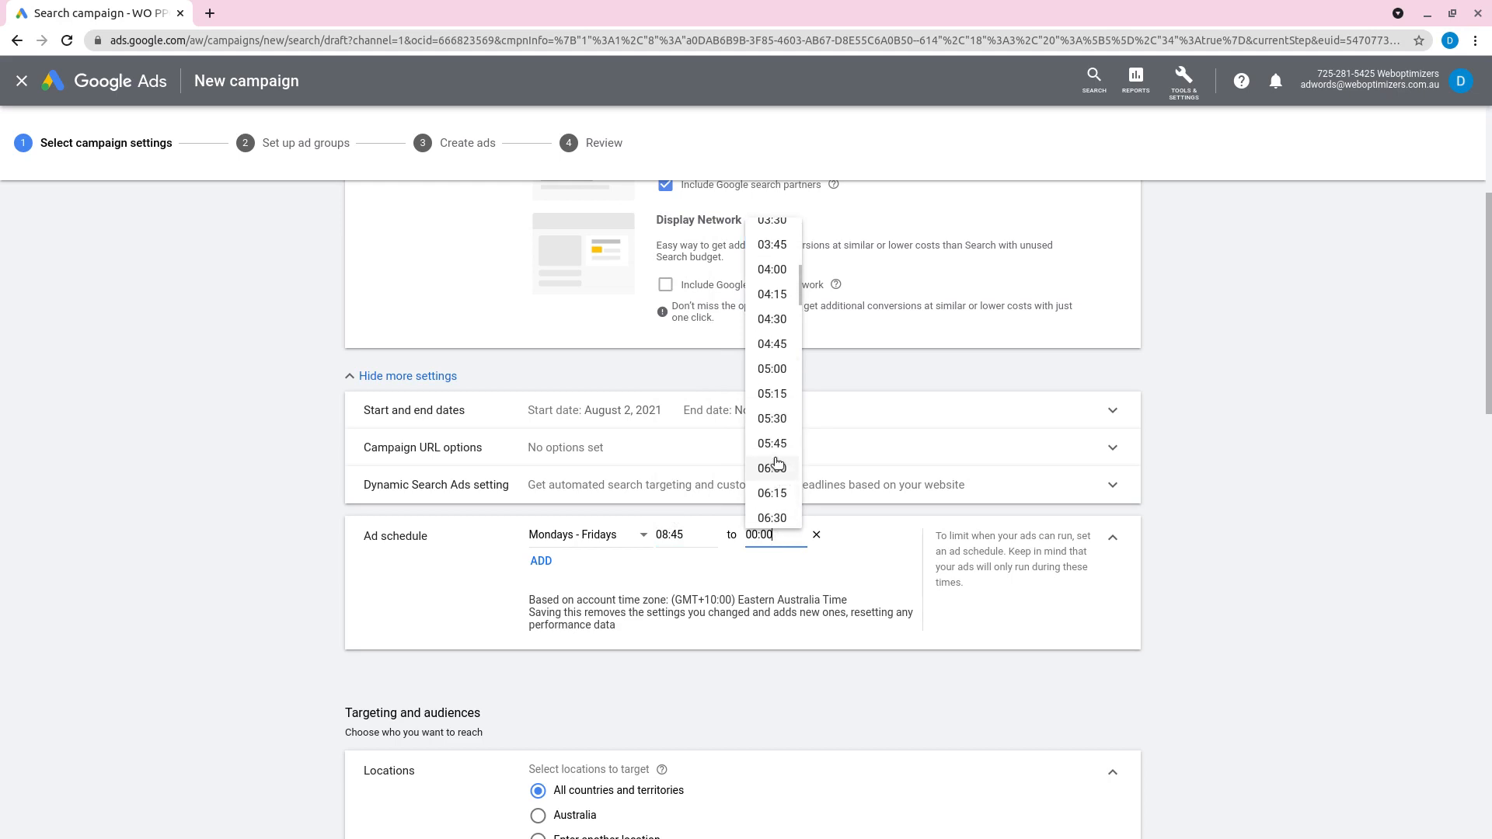
left_click(777, 395)
left_click(722, 688)
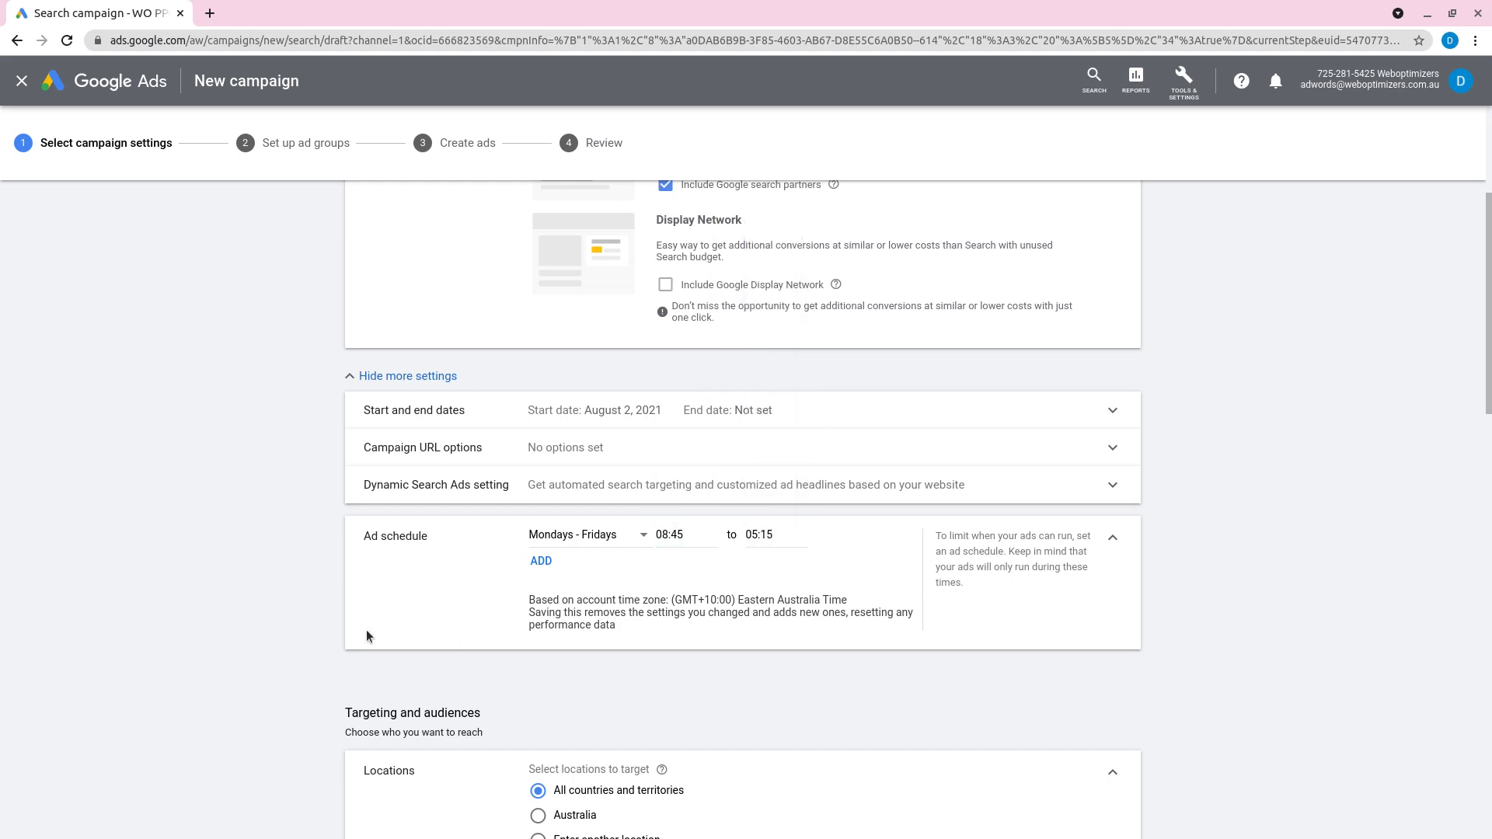
Step: Add a second ad schedule entry for Saturdays with a start time of 08:45
left_click(538, 561)
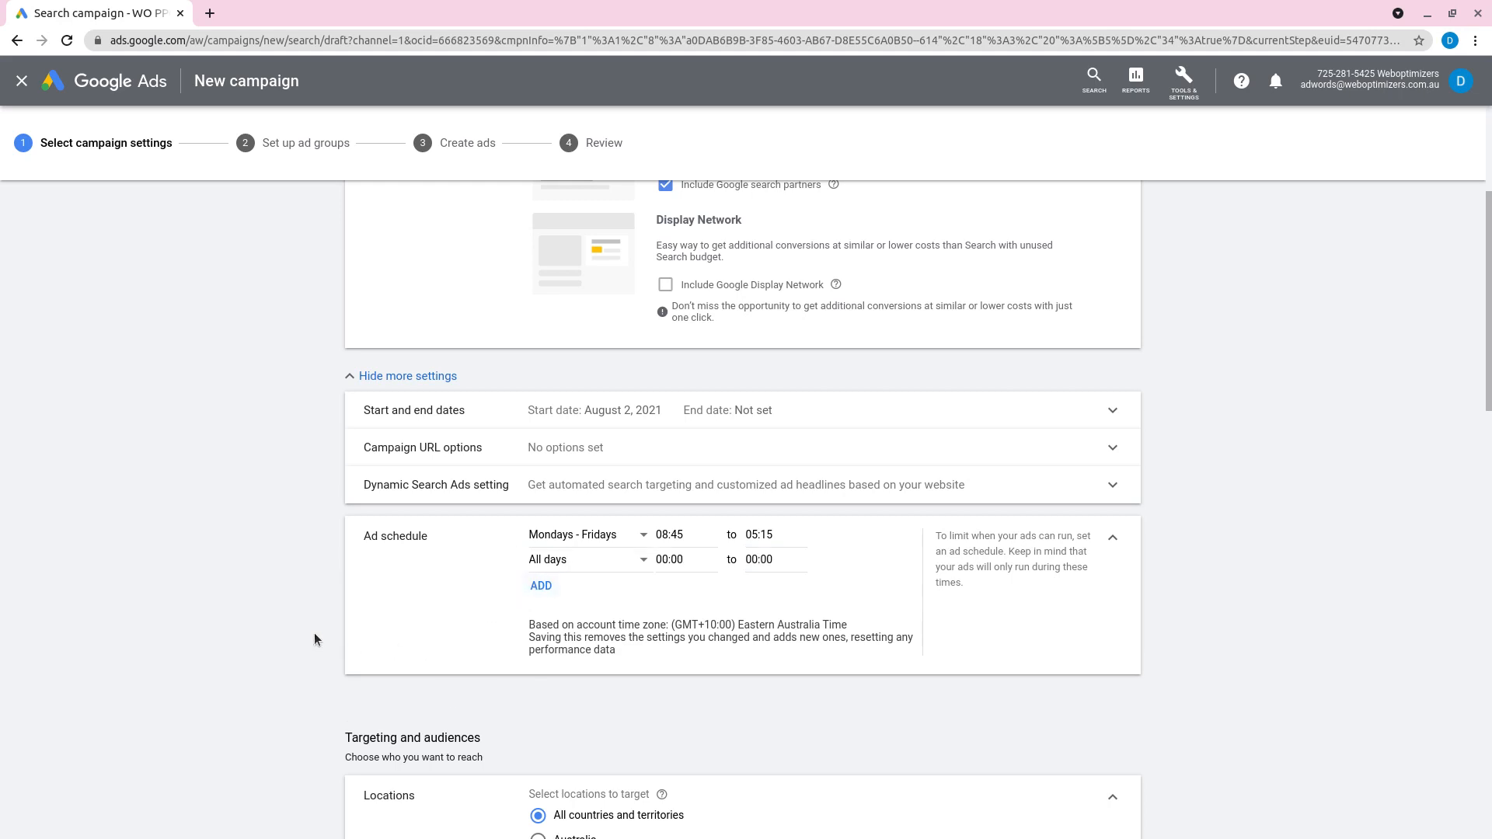
left_click(631, 561)
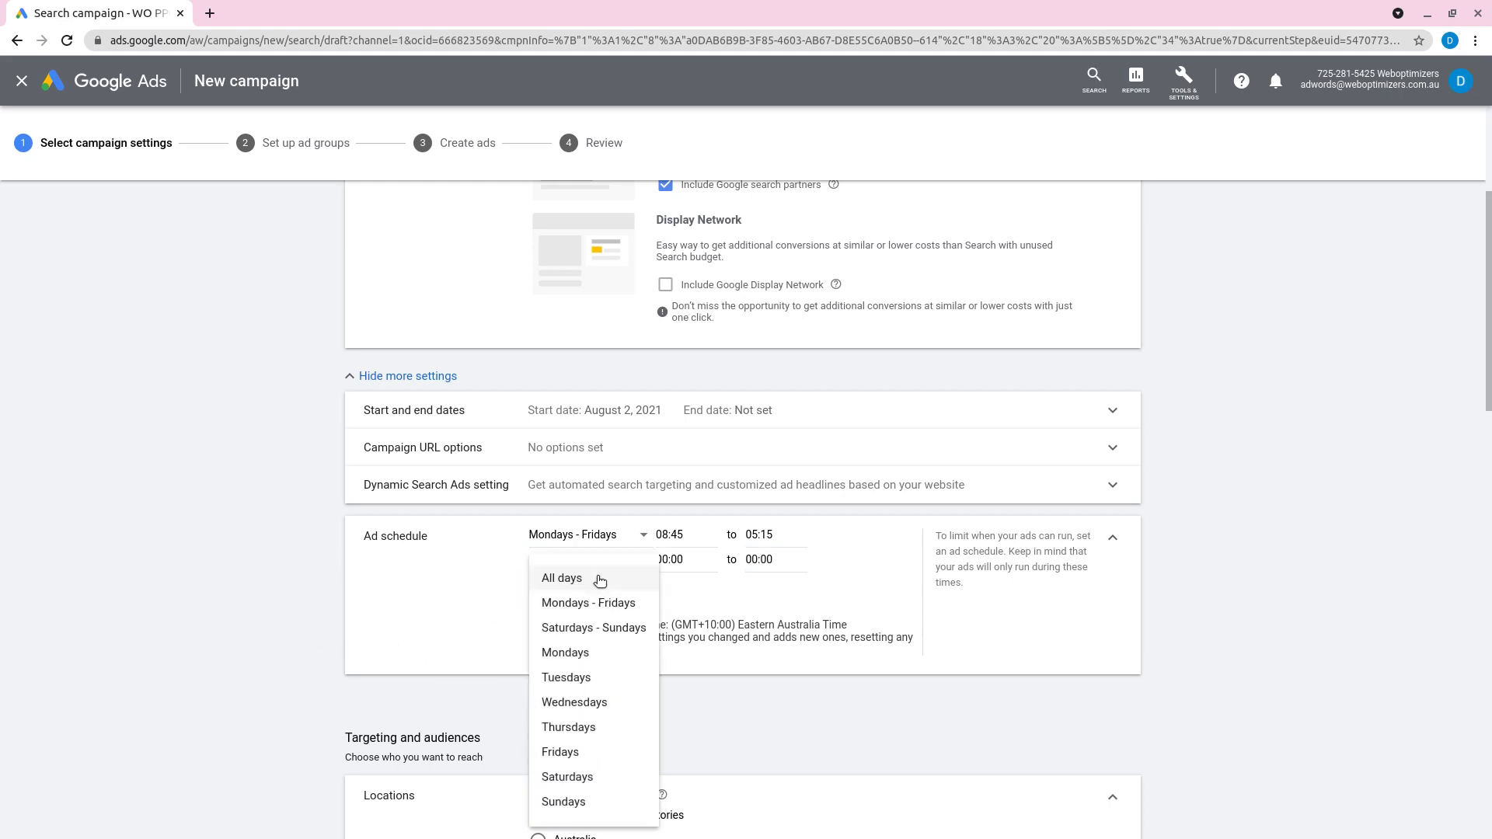
left_click(599, 628)
left_click(679, 561)
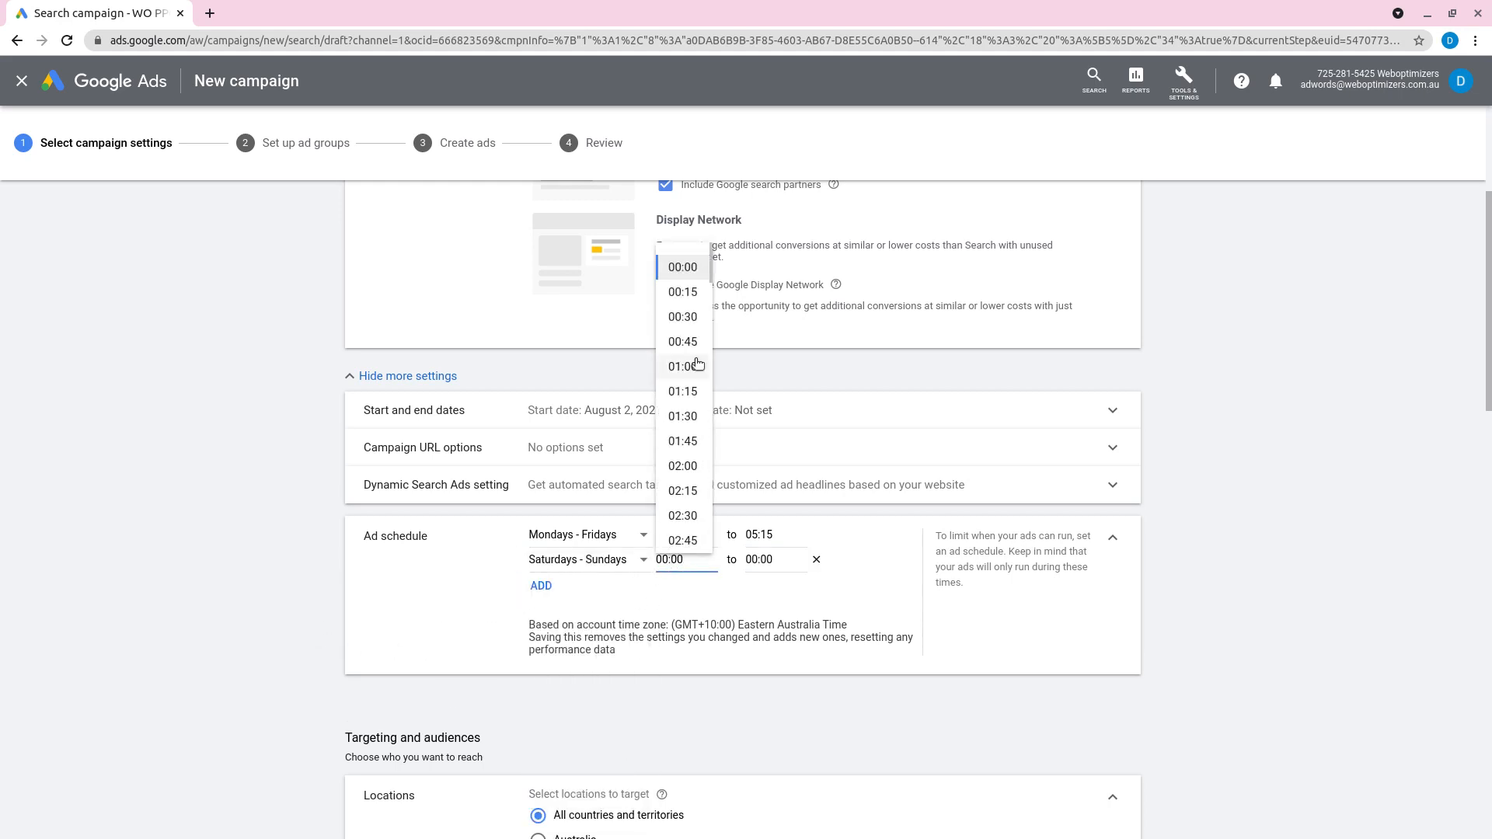
scroll(691, 376, "down", 2)
scroll(692, 380, "down", 6)
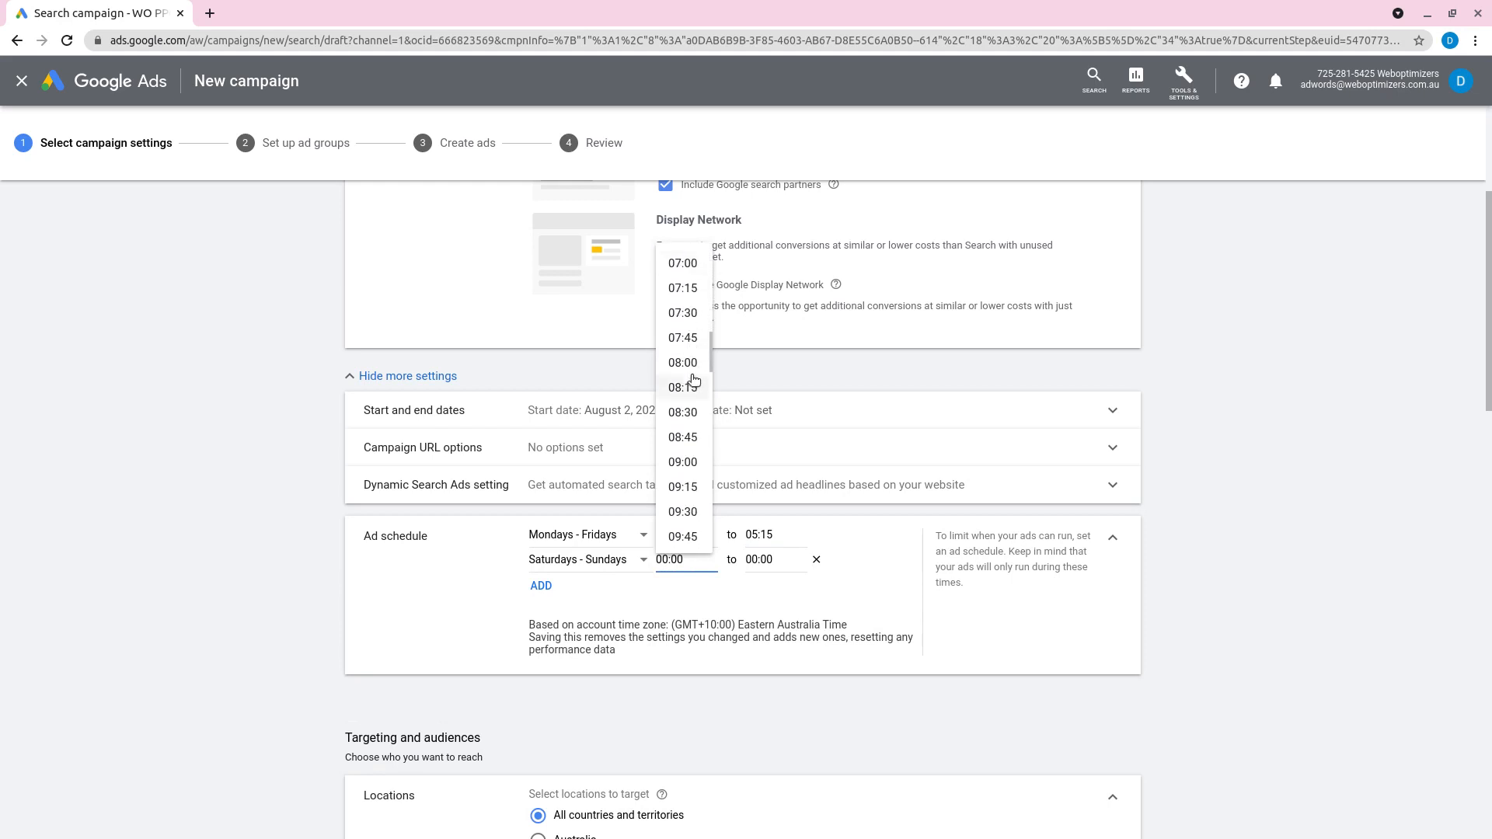
left_click(587, 559)
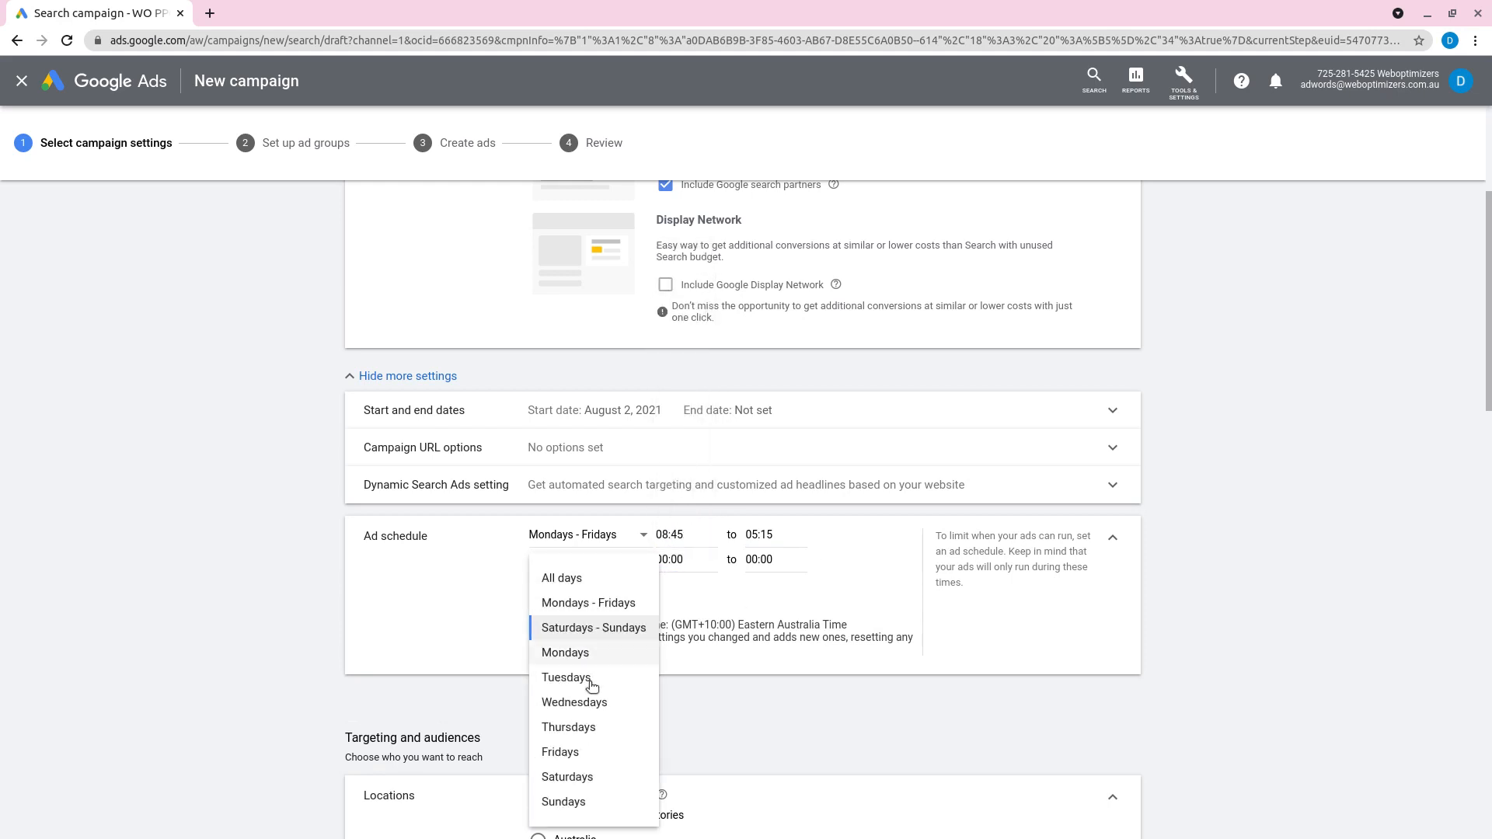
left_click(573, 776)
left_click(691, 563)
scroll(695, 439, "down", 6)
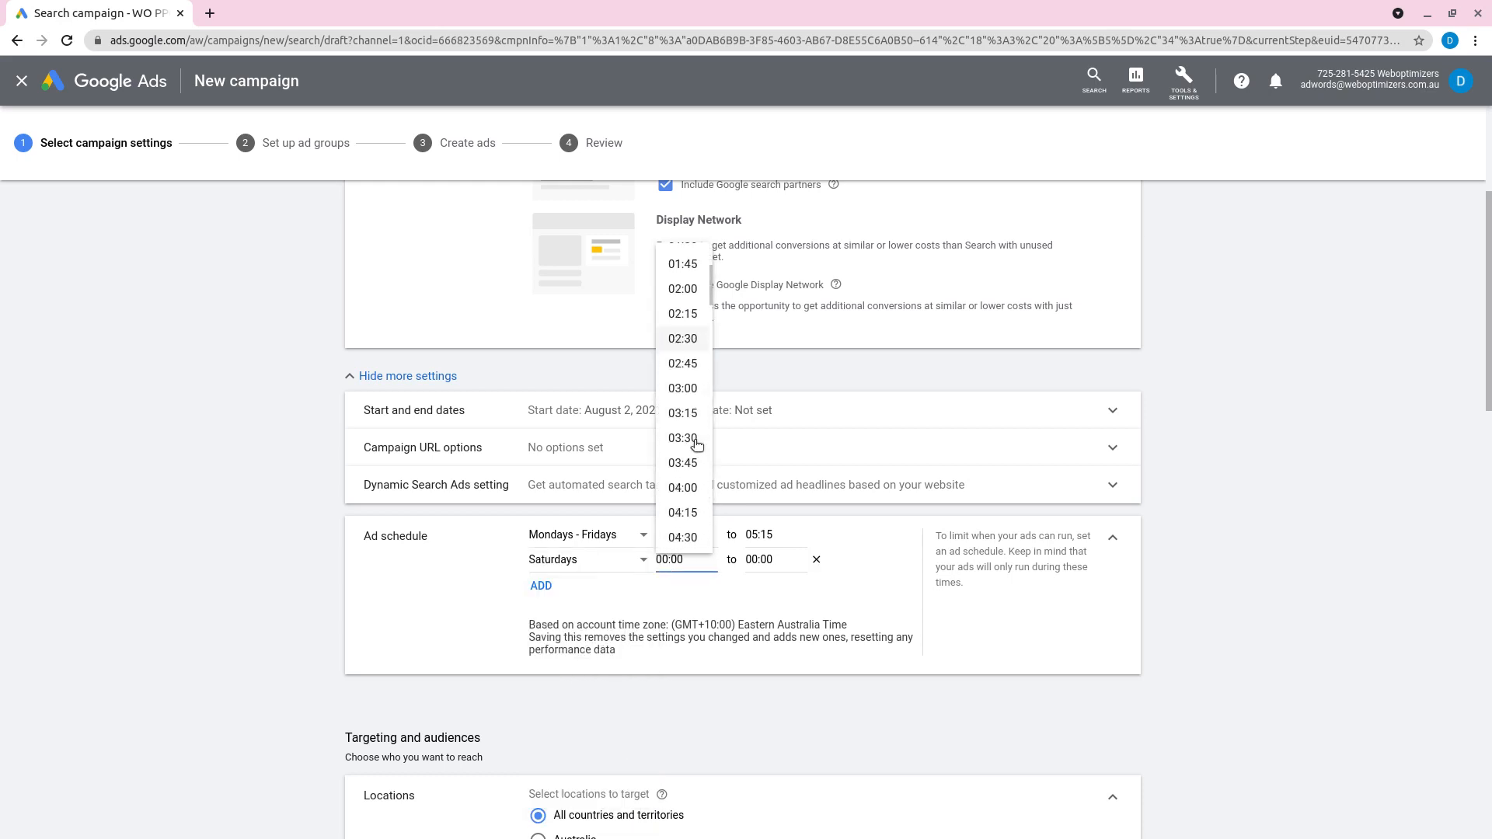
scroll(693, 449, "down", 3)
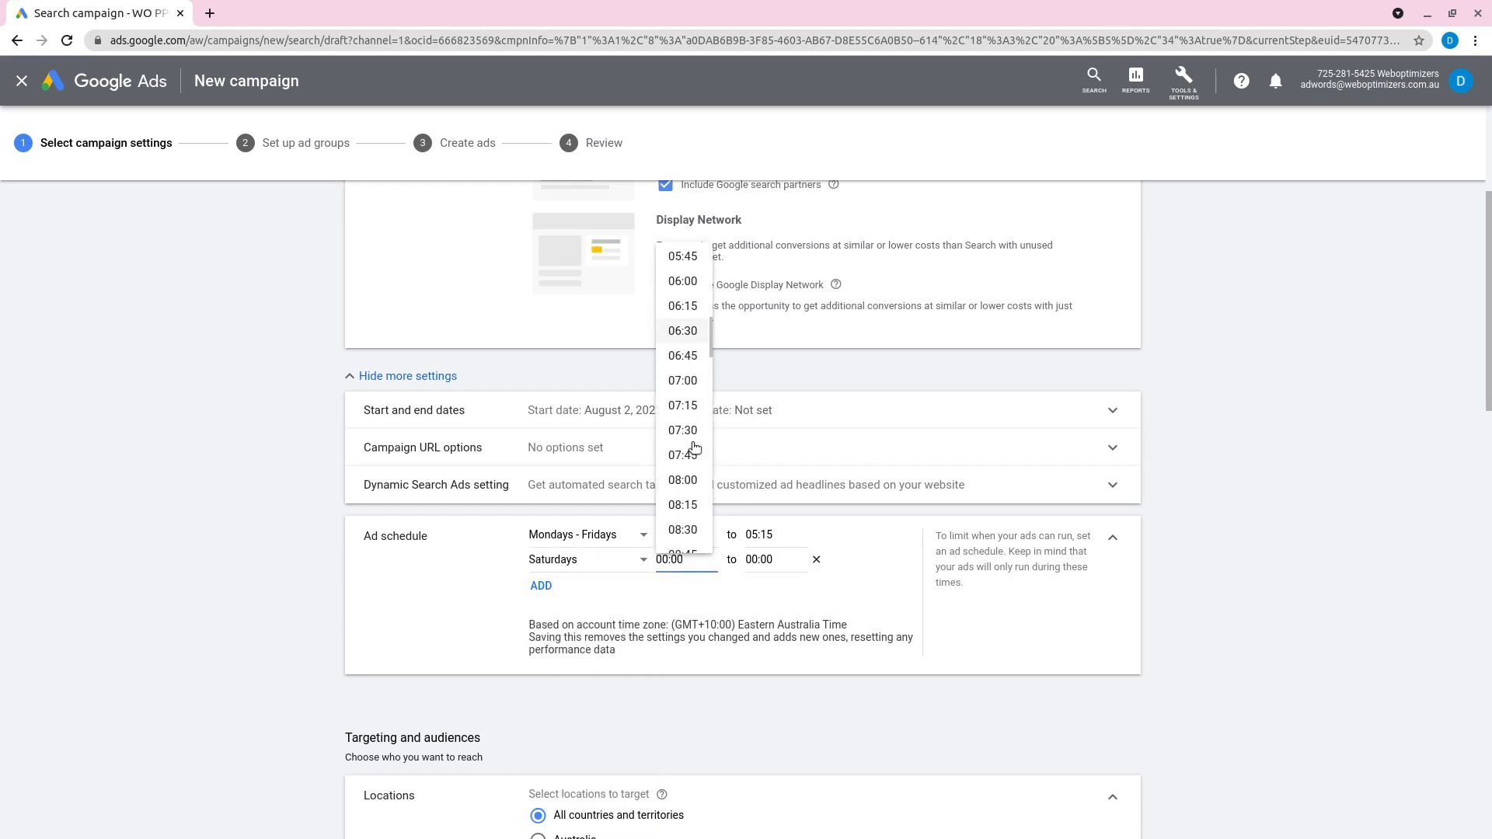
left_click(689, 424)
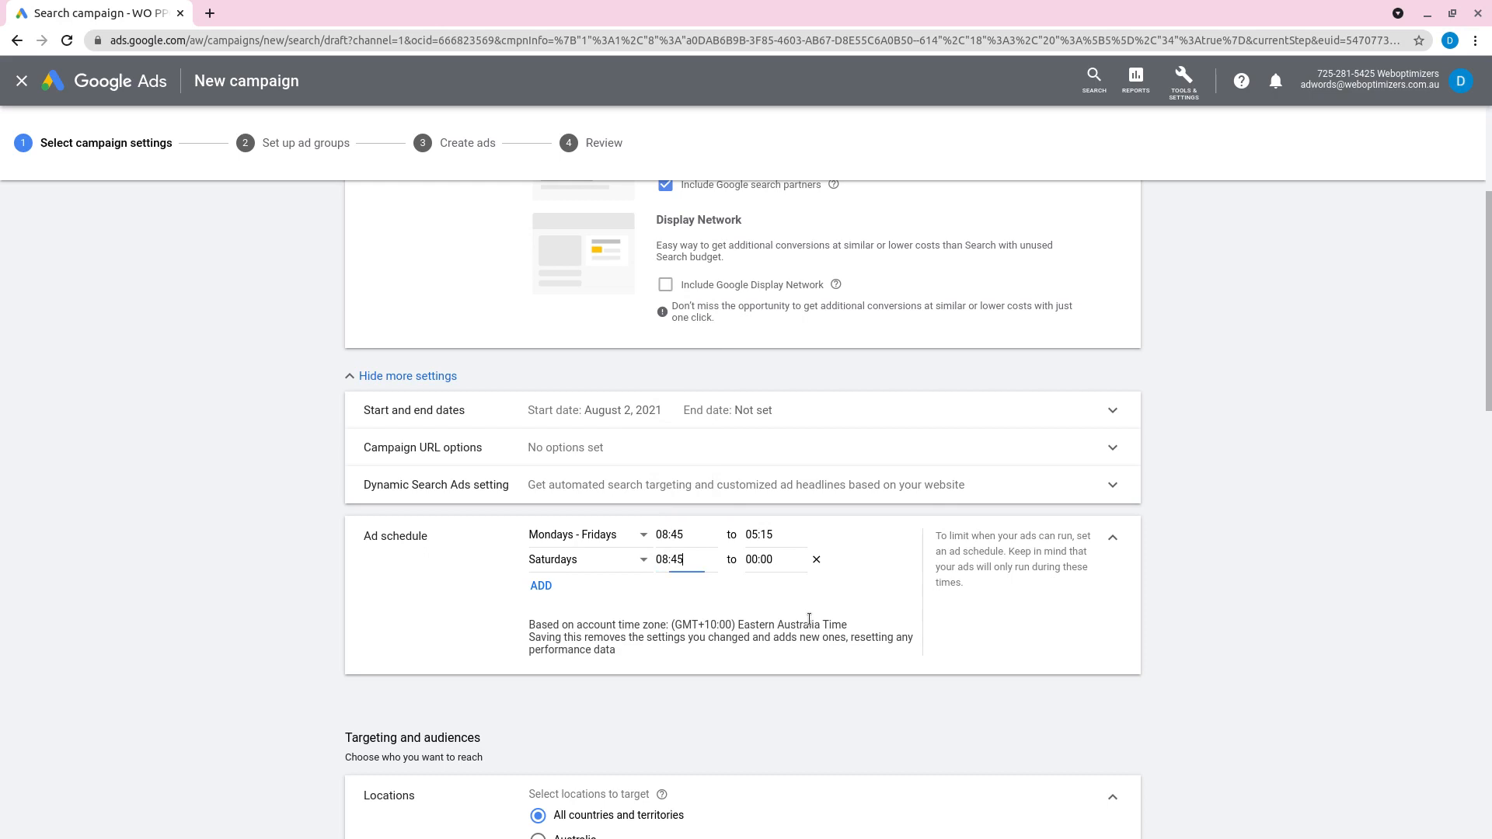
Step: Set the end time of the Saturdays ad schedule entry to 13:00
left_click(767, 566)
scroll(779, 509, "down", 2)
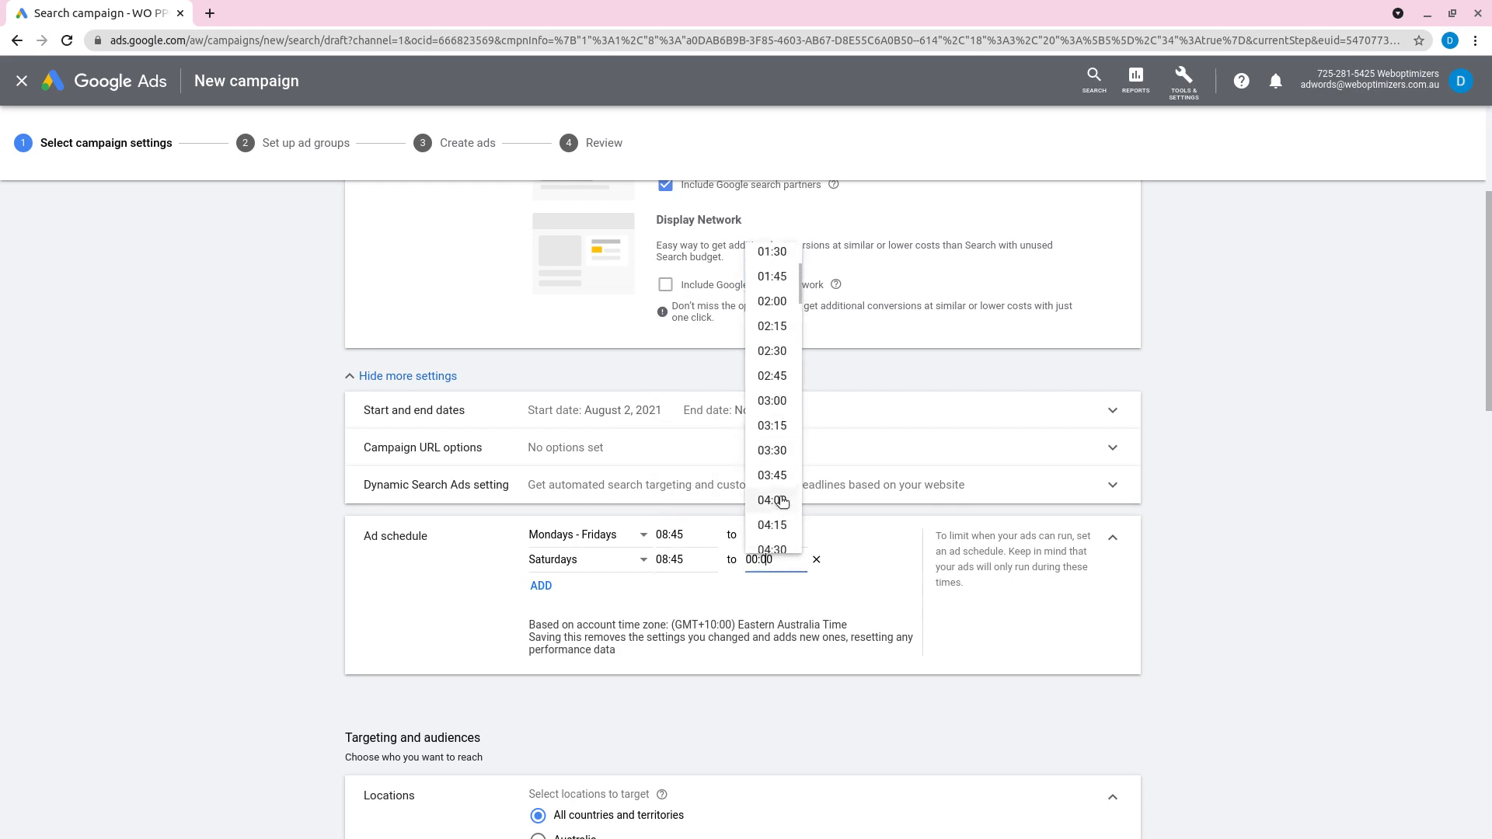
scroll(777, 445, "down", 9)
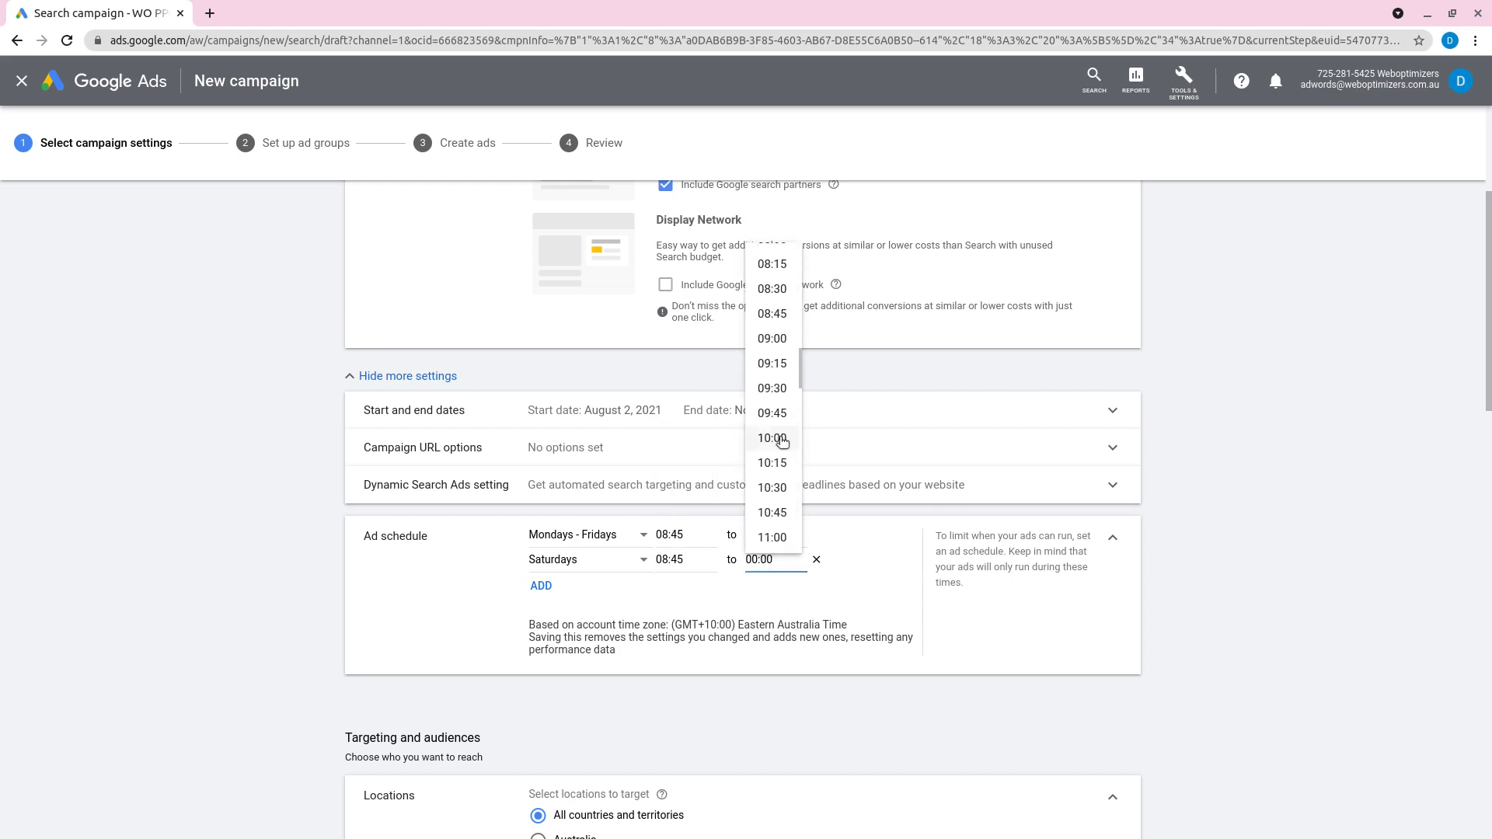
scroll(782, 441, "down", 4)
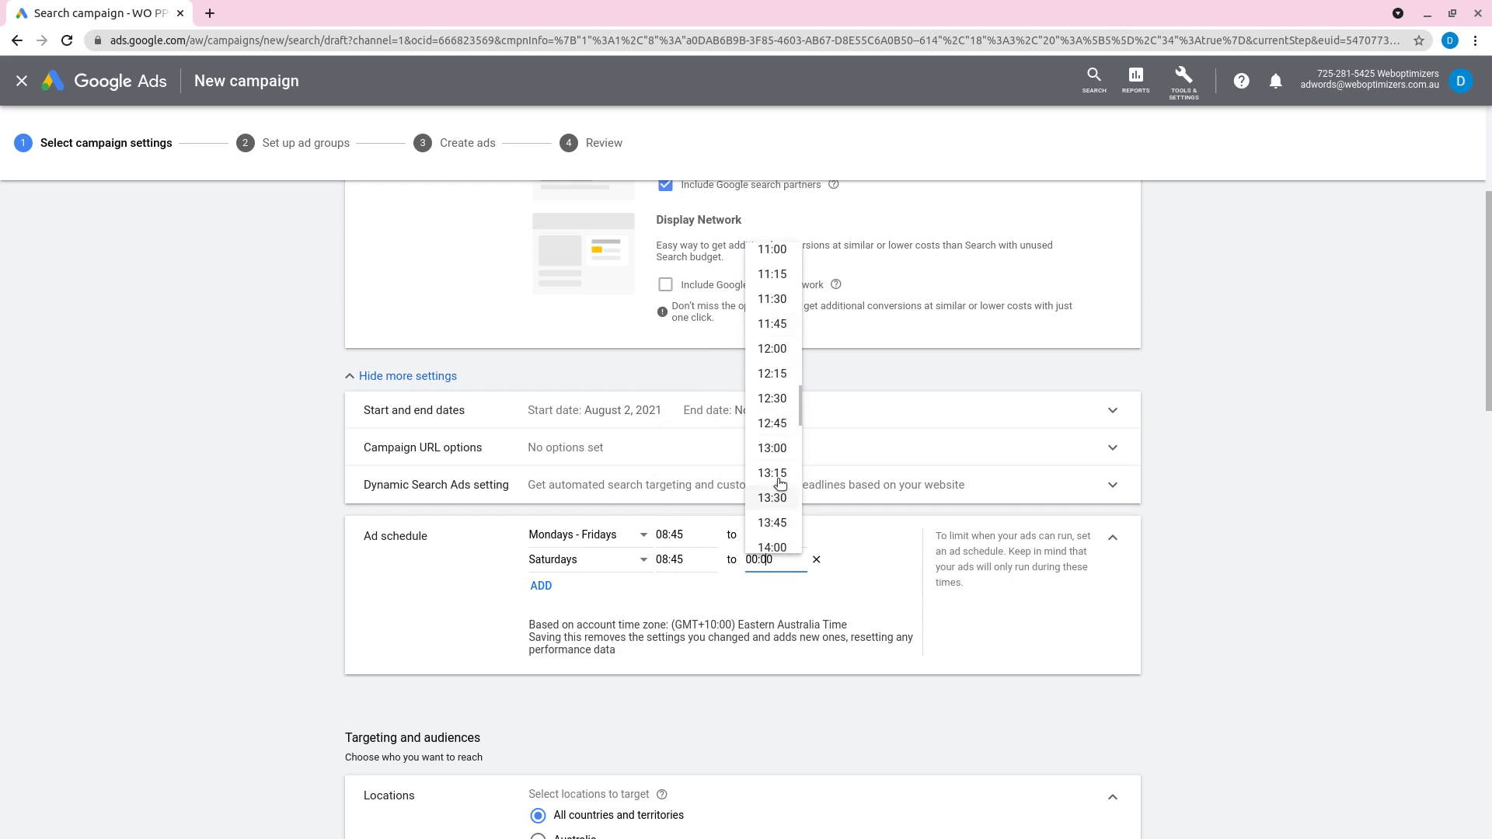
left_click(772, 448)
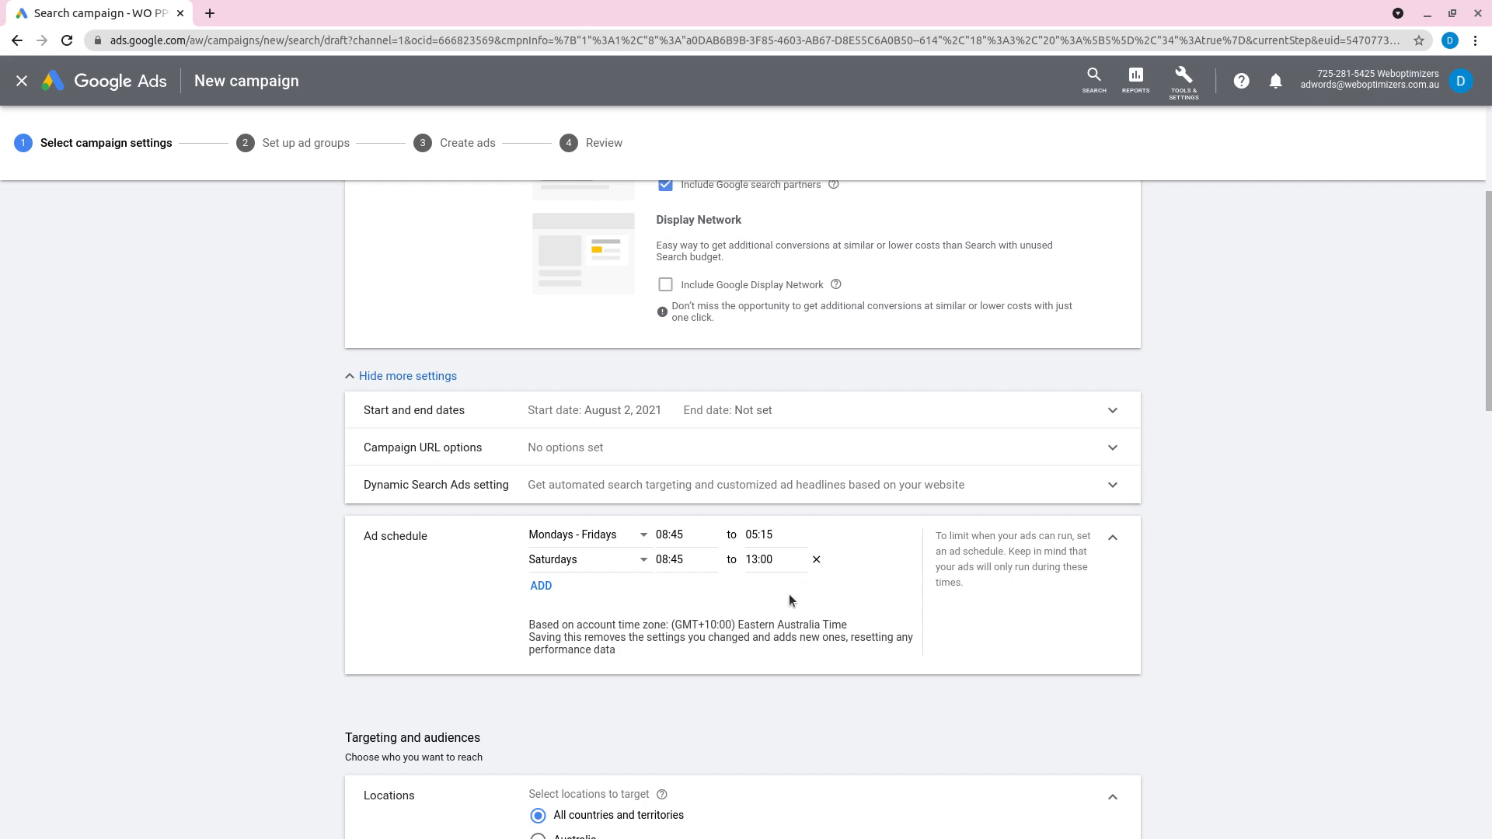
Step: Remove both the Saturdays and the Mondays - Fridays entries from the ad schedule
left_click(814, 561)
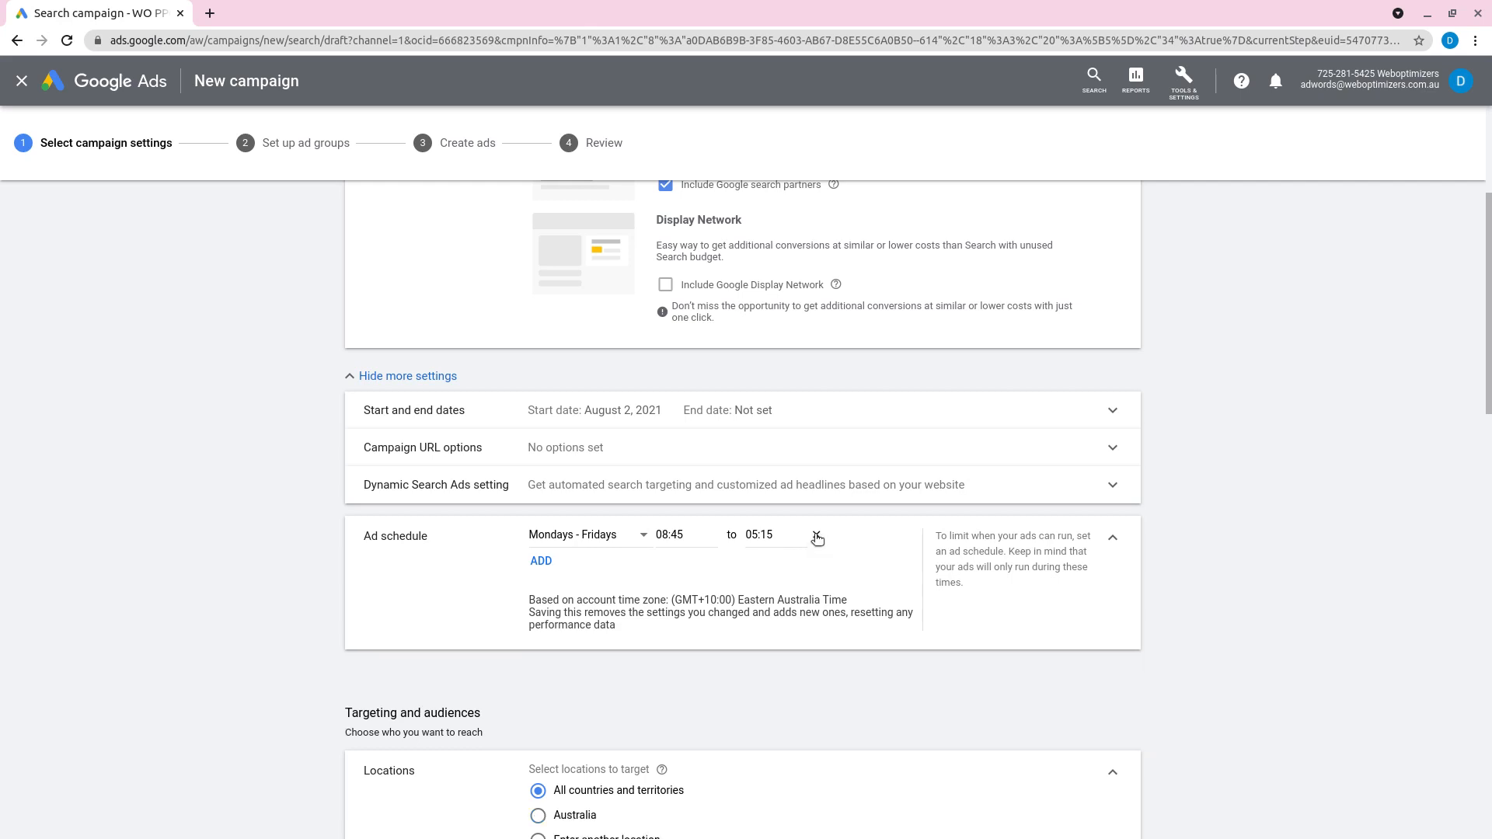
left_click(813, 536)
Step: Choose to enter another location and target the city of Melbourne, Victoria, Australia
scroll(277, 553, "down", 2)
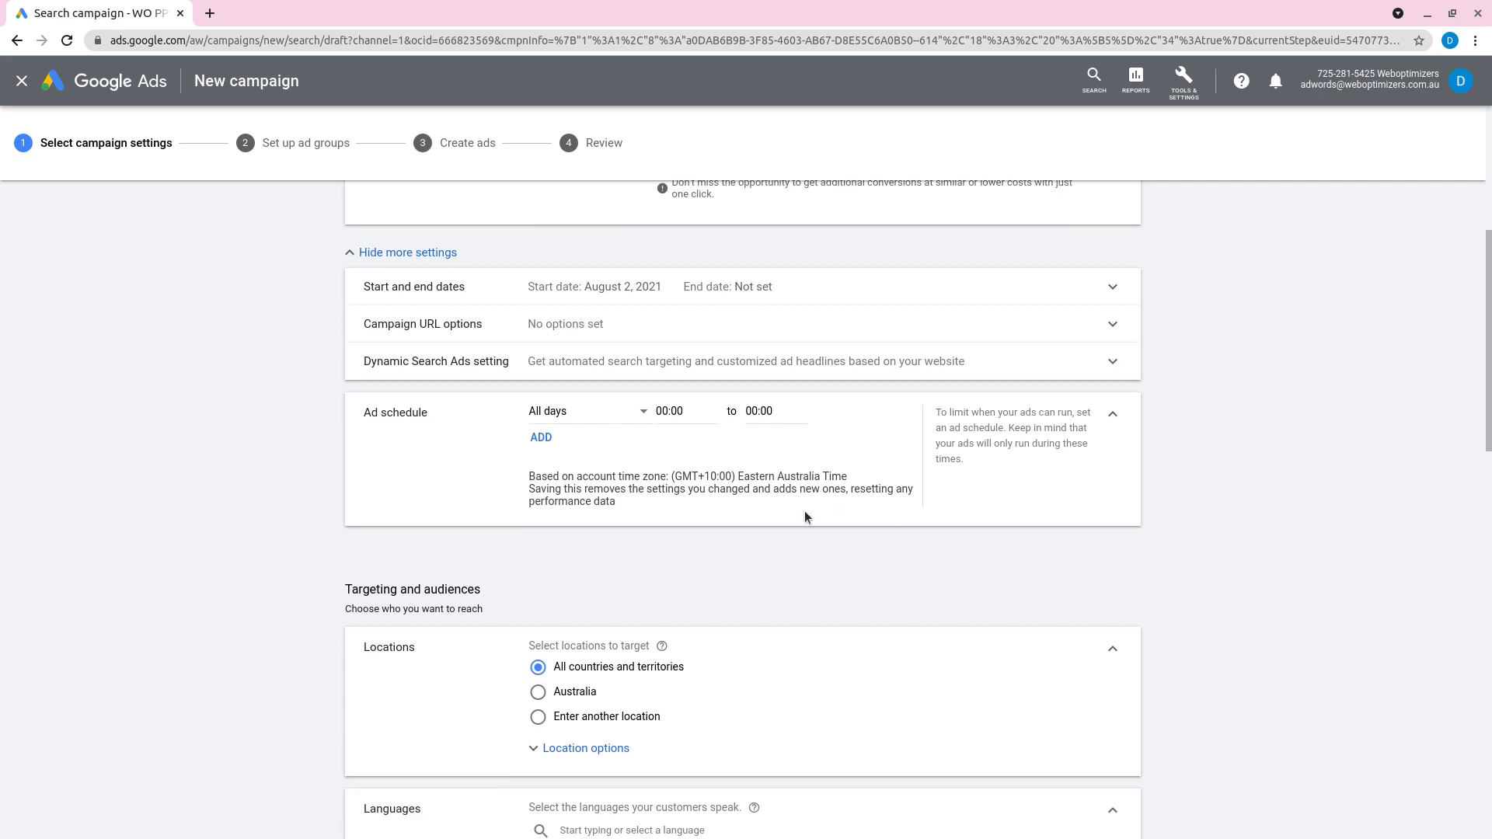
scroll(292, 549, "down", 3)
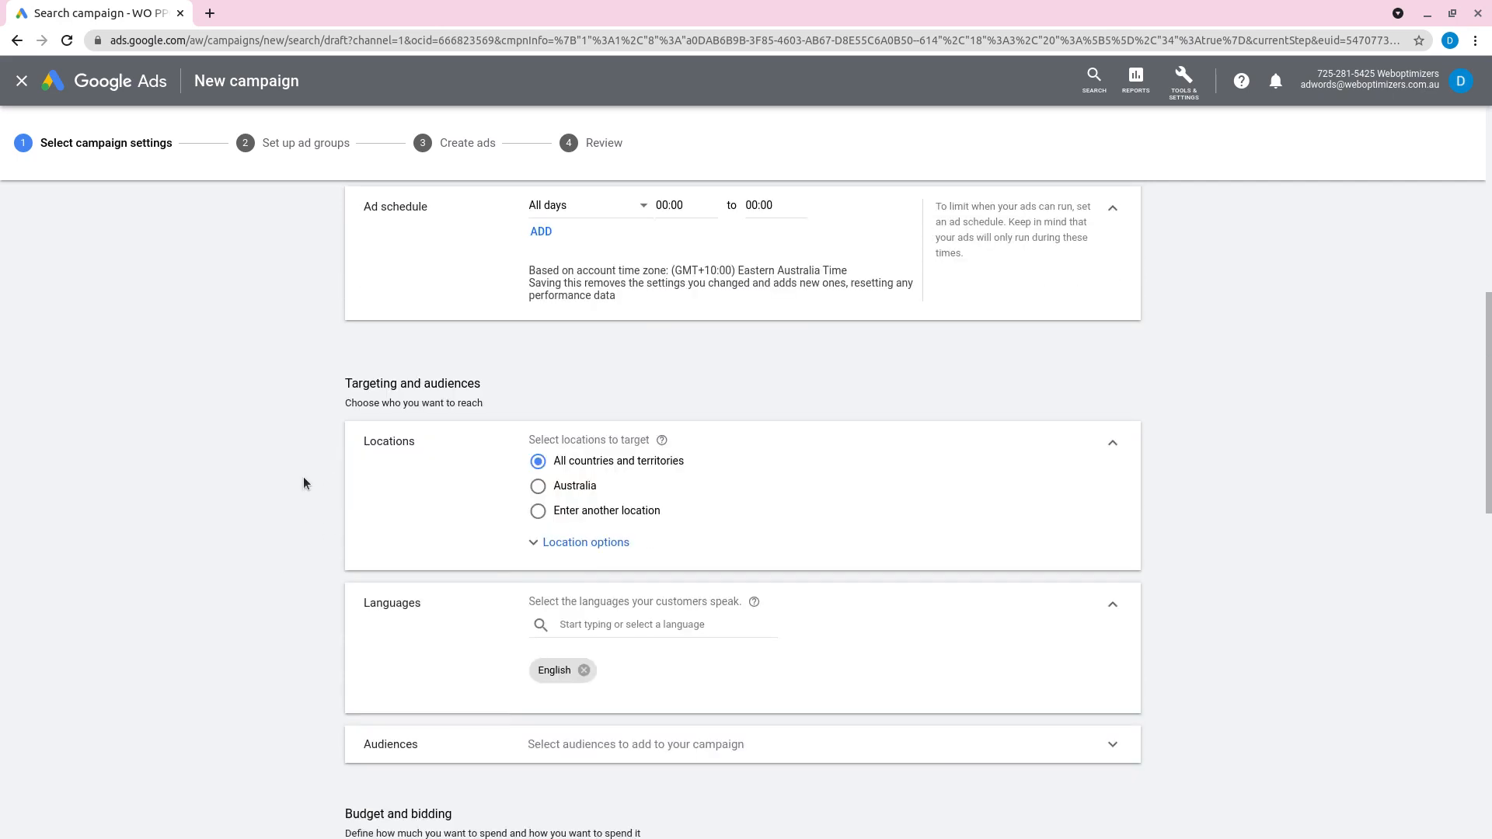
scroll(305, 475, "down", 1)
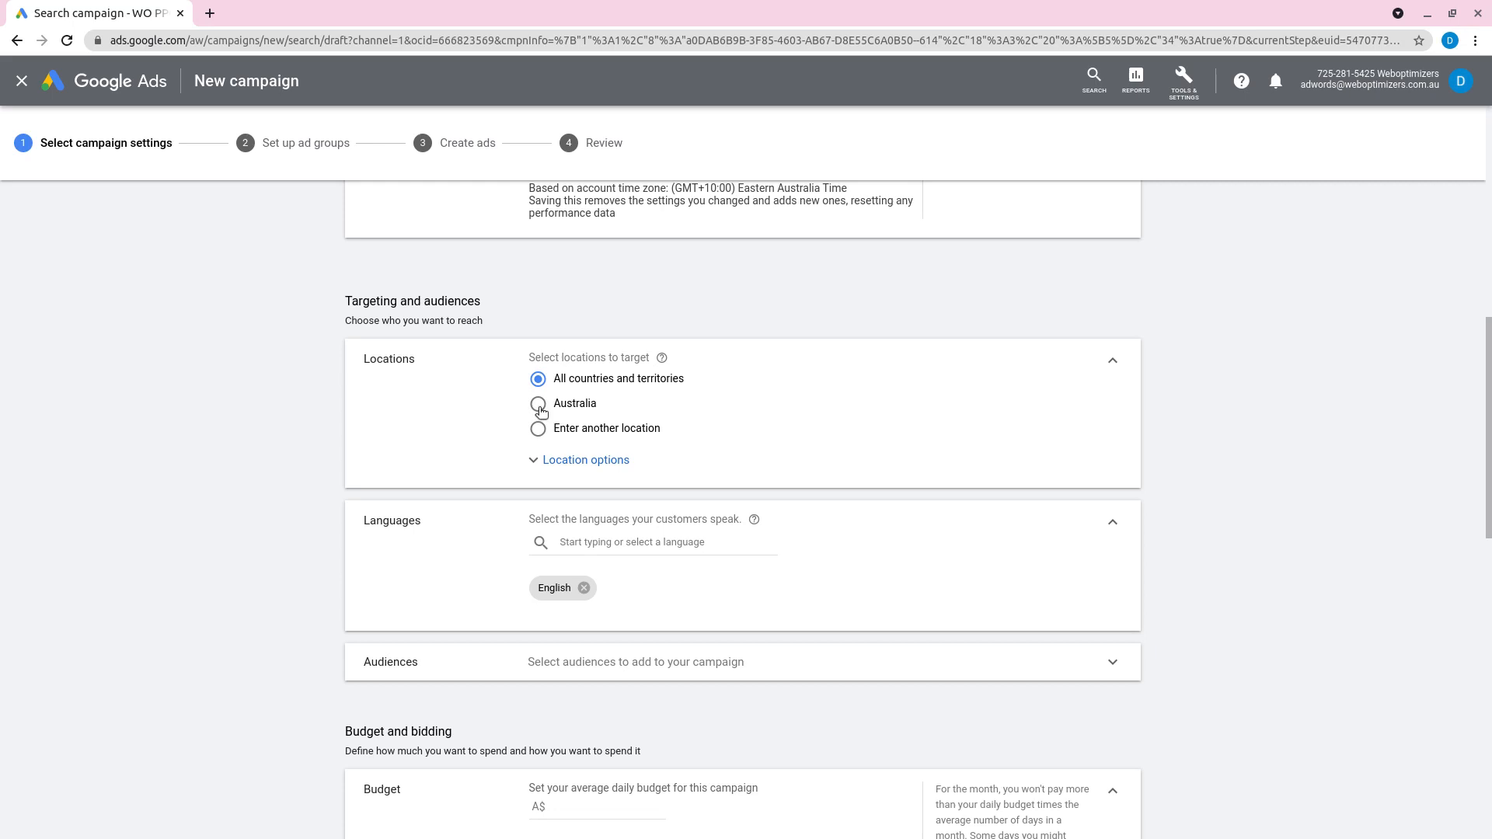
left_click(538, 430)
left_click(600, 467)
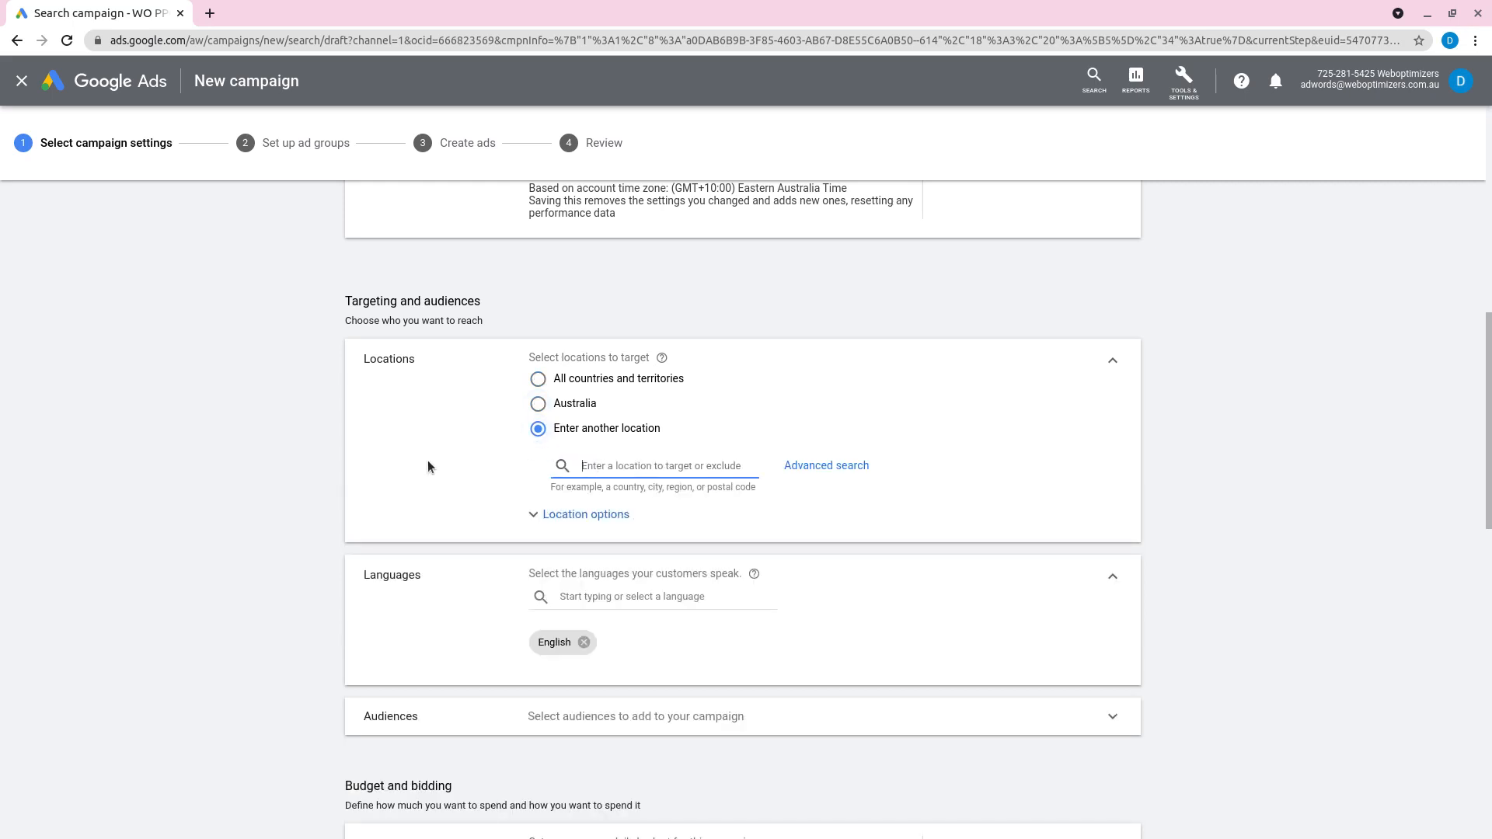
type("melb")
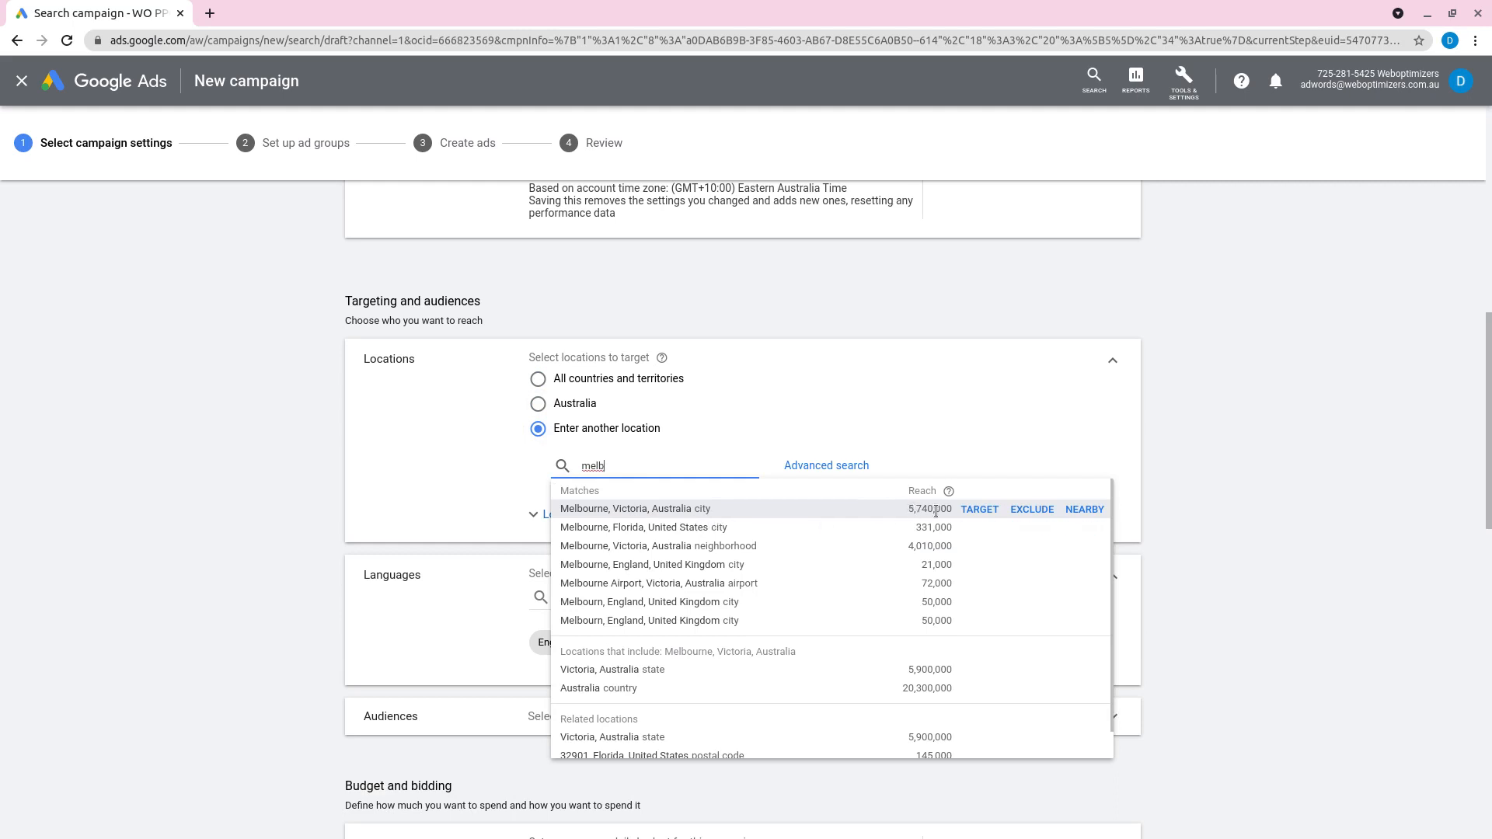
left_click(979, 508)
Step: Add the city of Sydney, New South Wales, Australia as a second targeted location
scroll(413, 420, "down", 2)
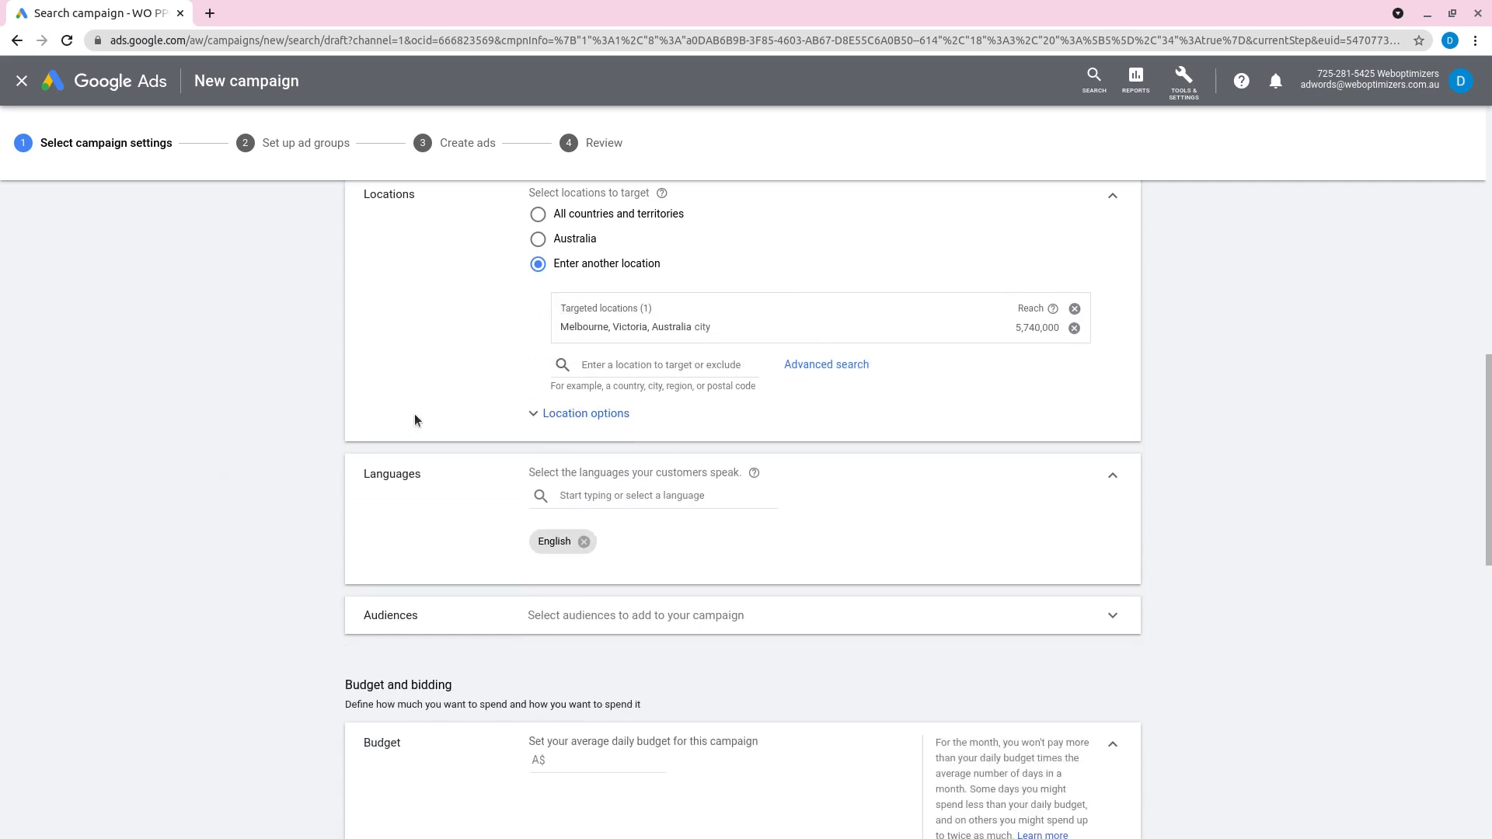
left_click(645, 406)
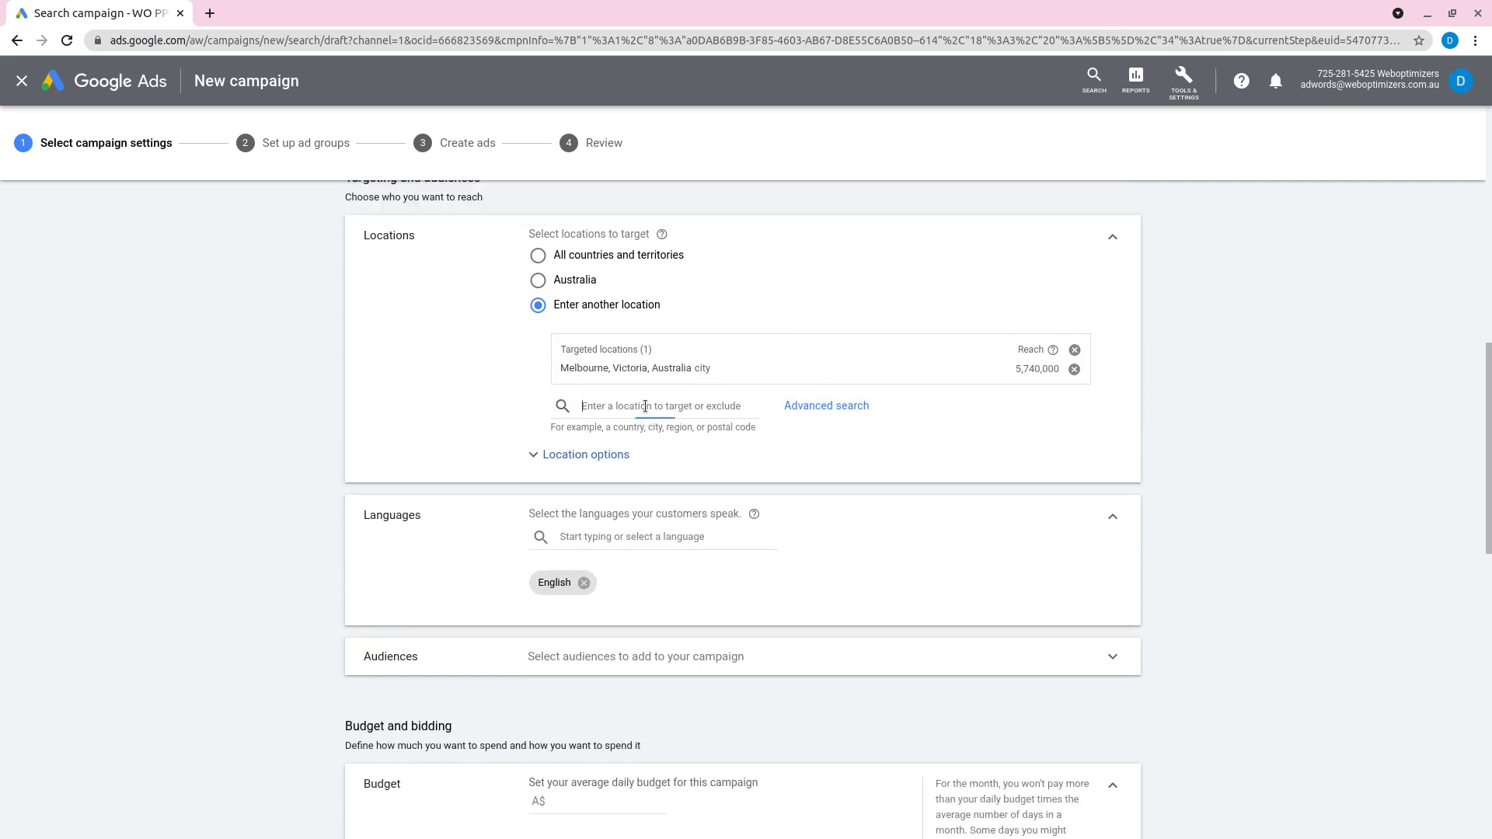
type("s")
key("BackSpace")
type("sydney")
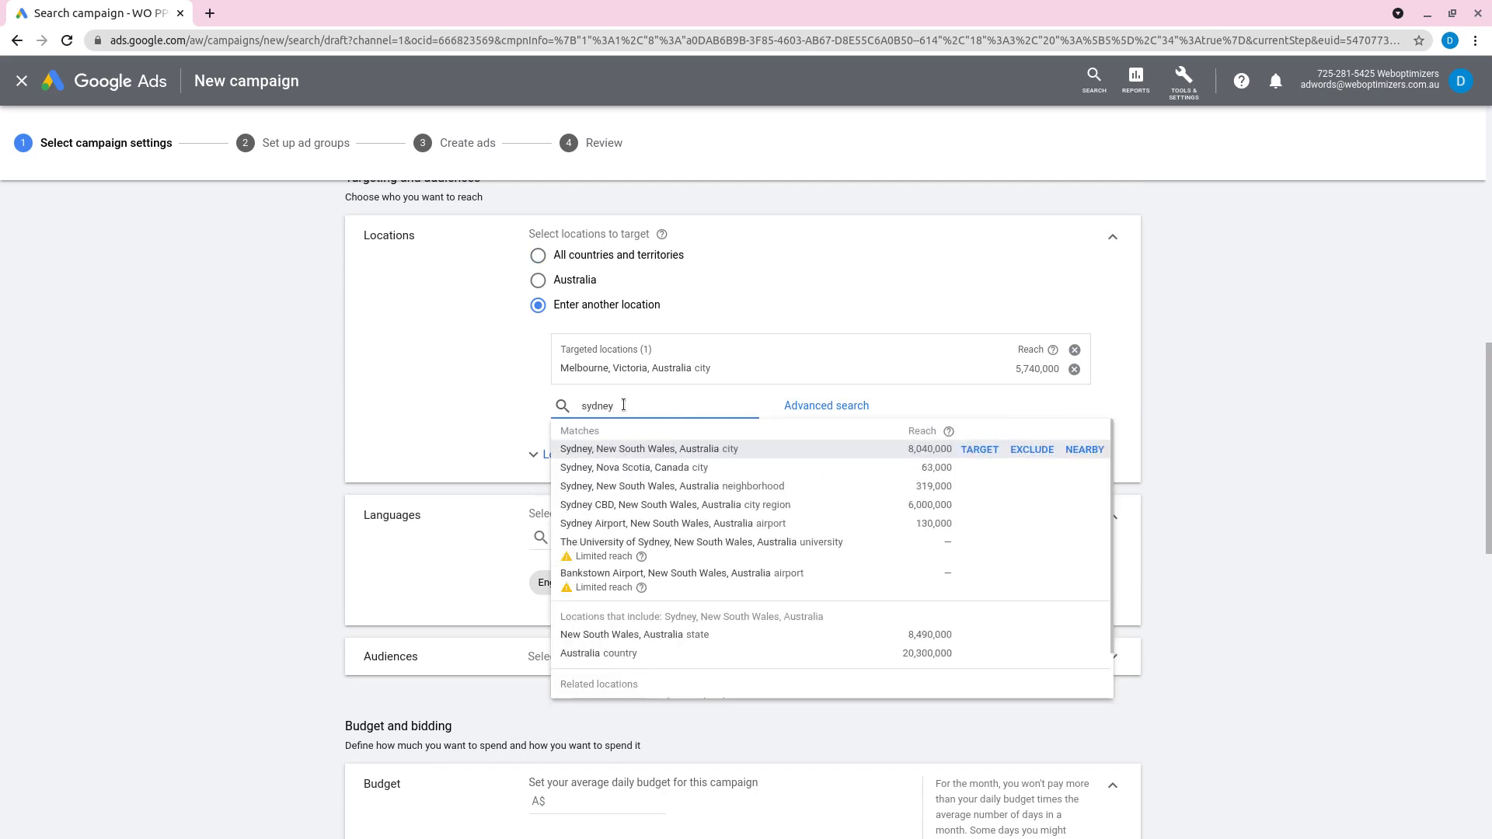
left_click(980, 450)
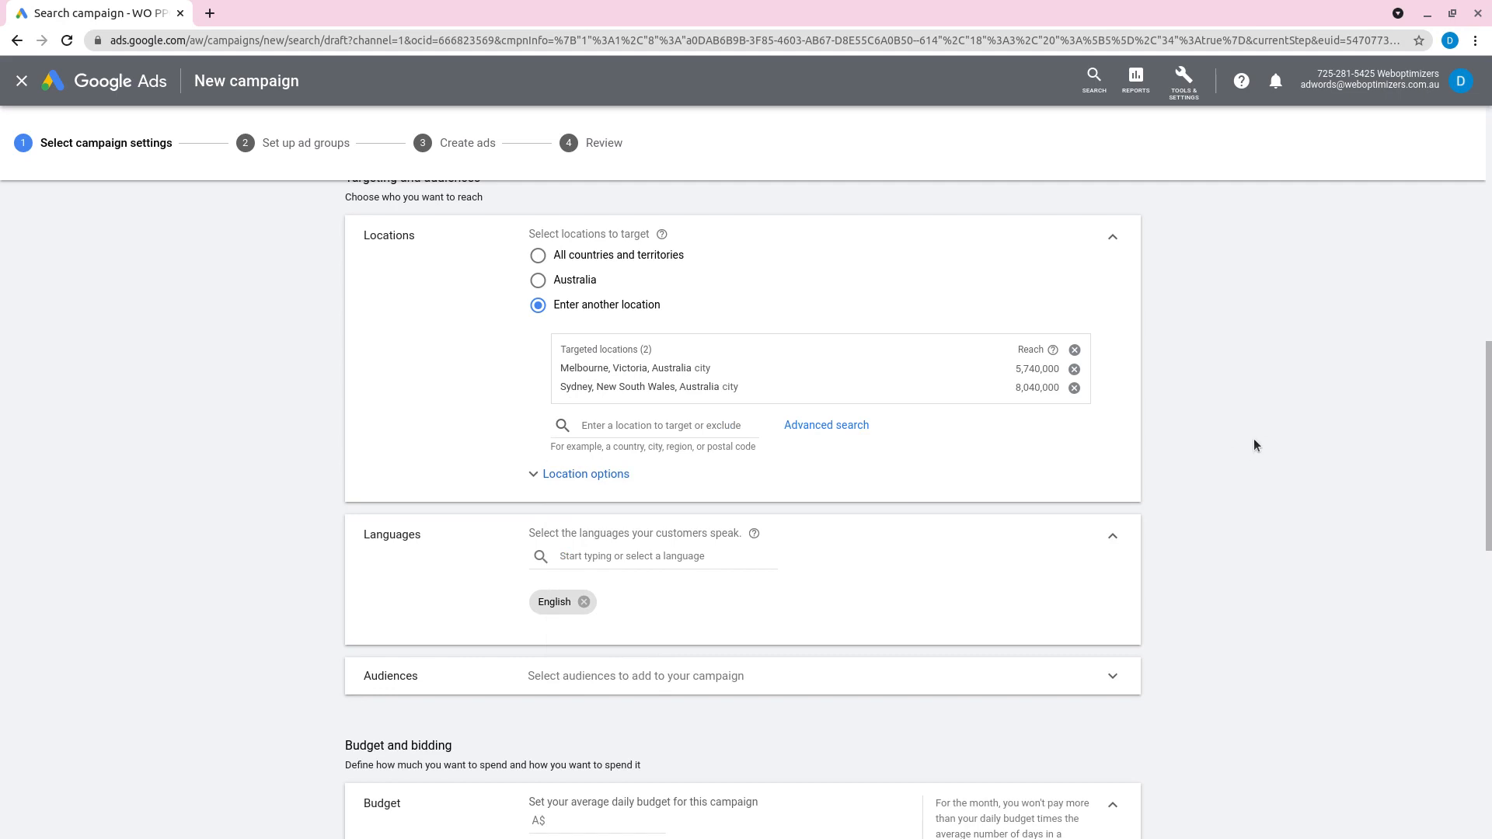
Step: Review the language setting and the audience options available for the campaign, then collapse the Audiences section
scroll(466, 536, "down", 2)
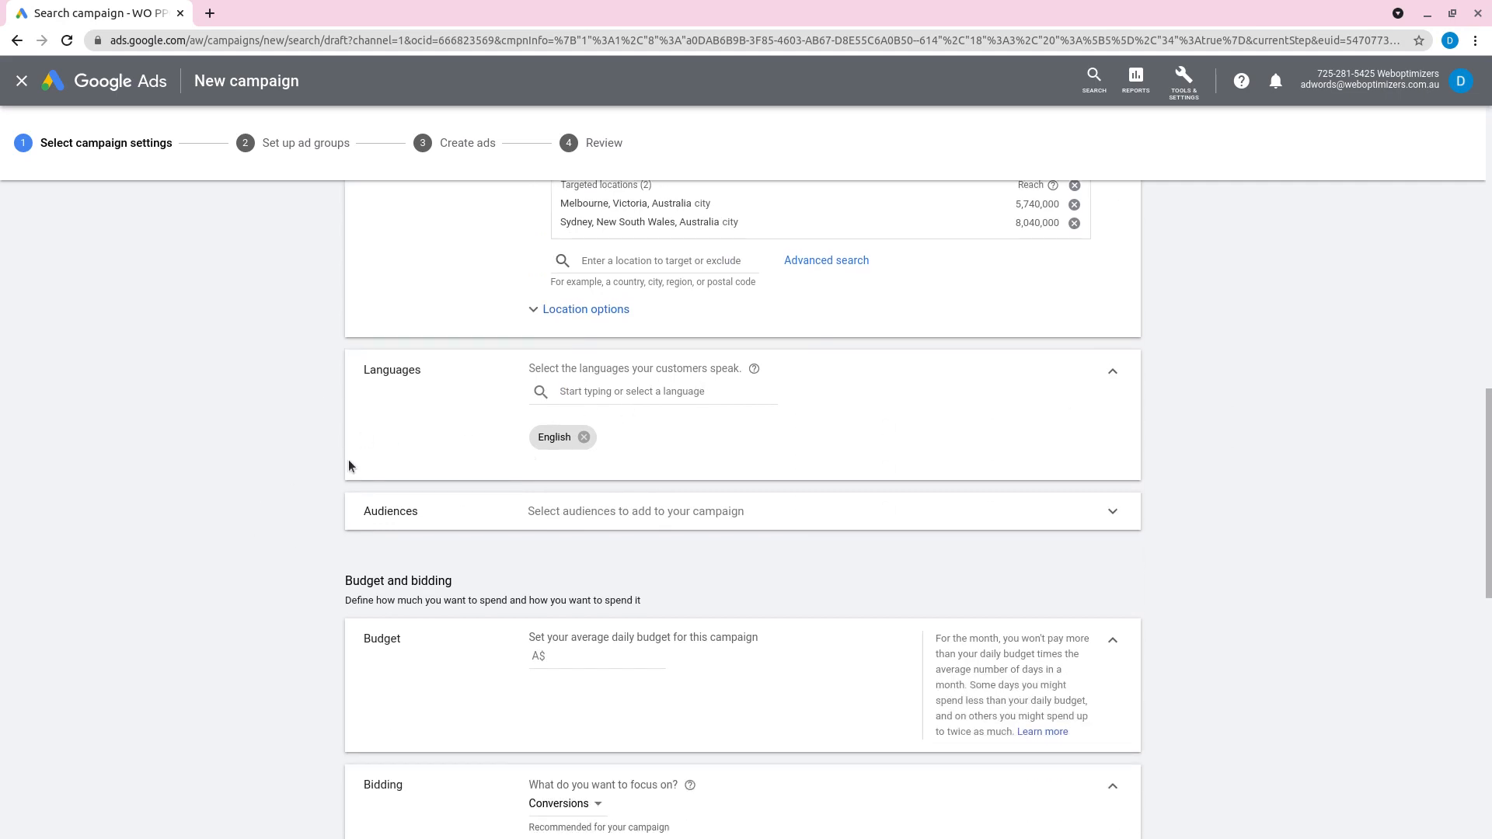
scroll(286, 474, "up", 1)
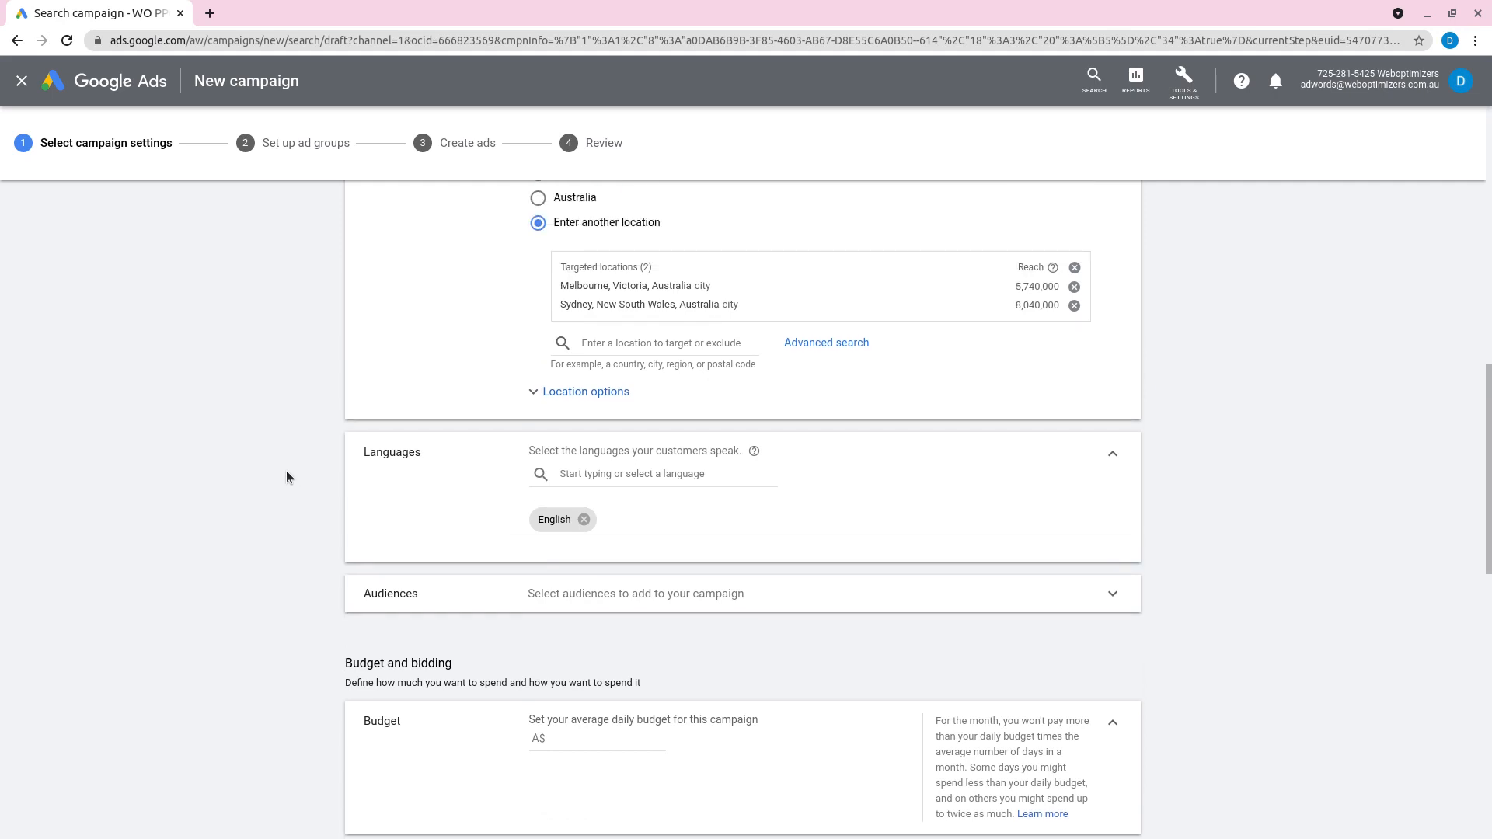
scroll(468, 436, "down", 2)
left_click(468, 436)
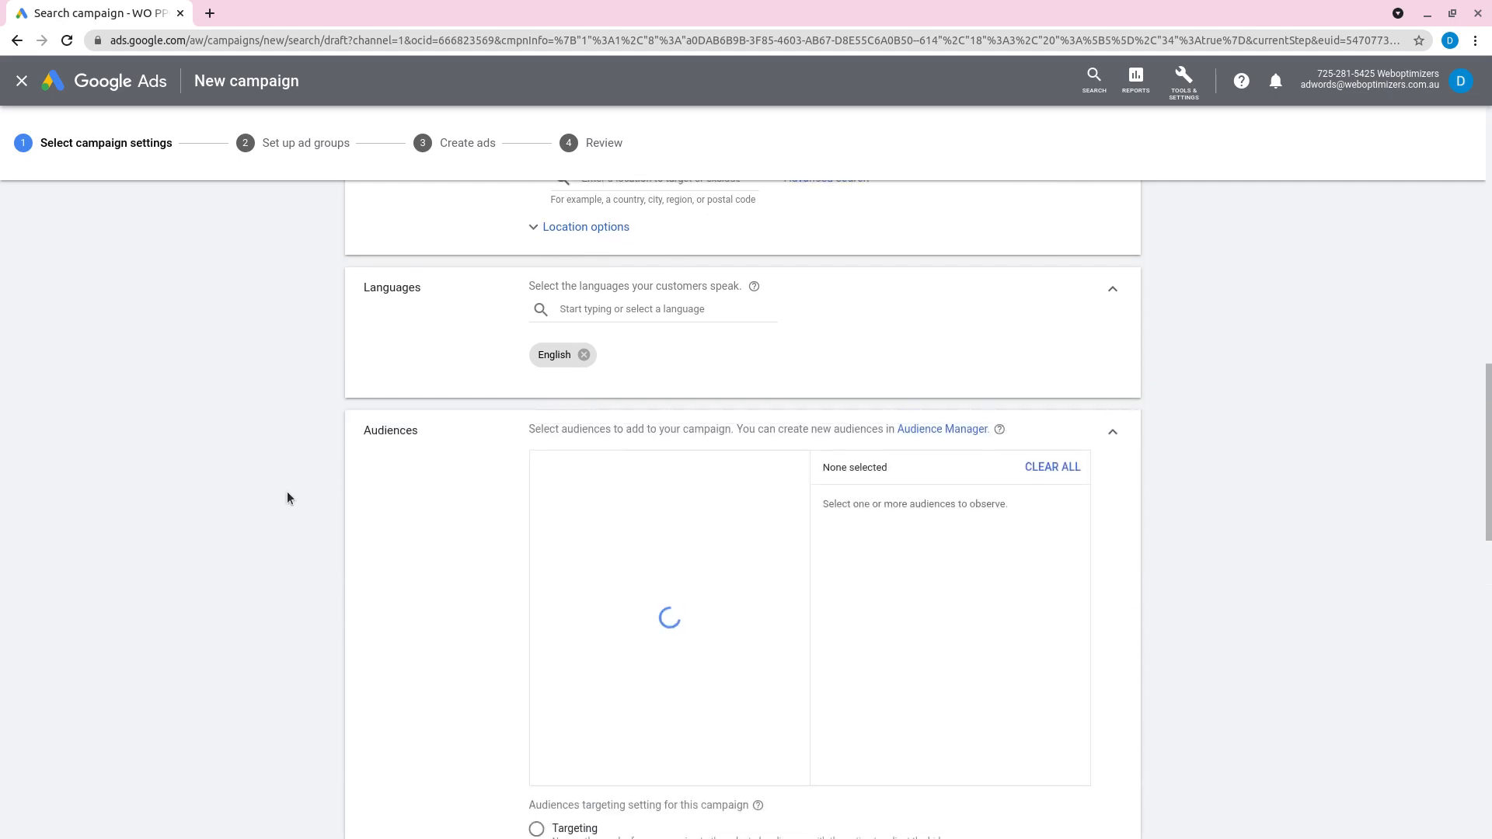
left_click(1112, 432)
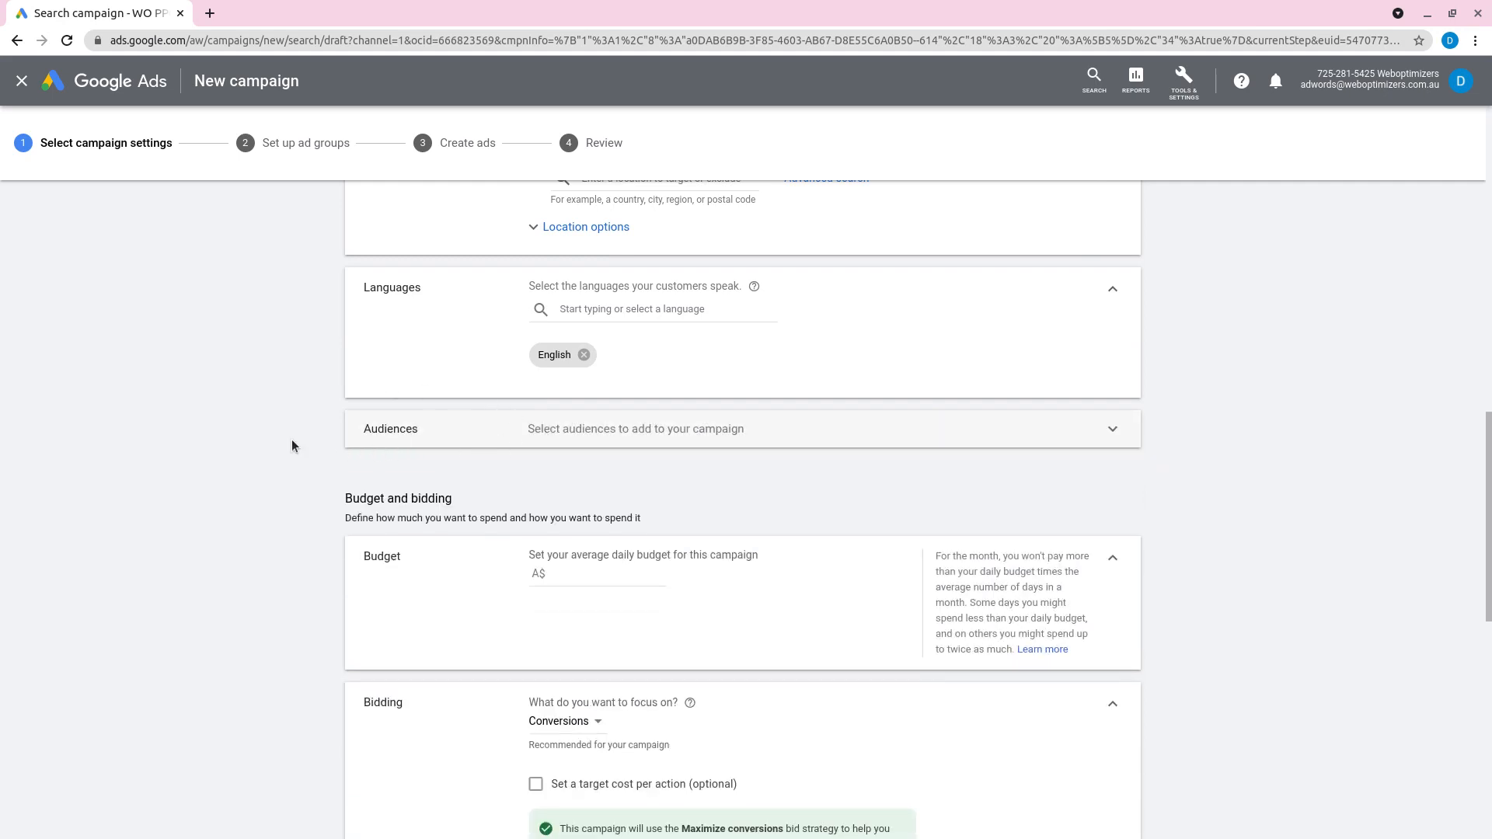
left_click(515, 432)
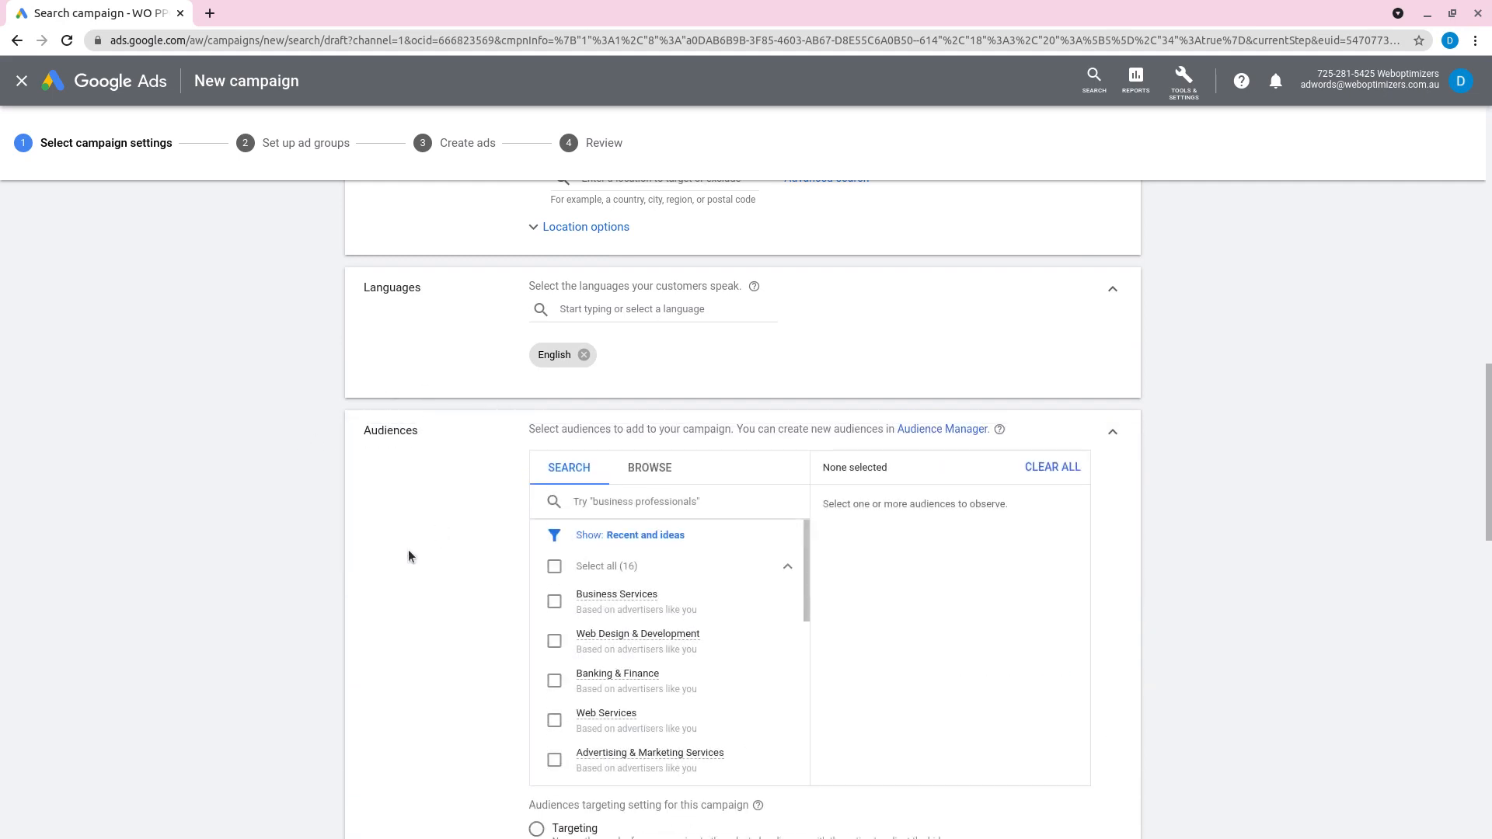
left_click(1117, 439)
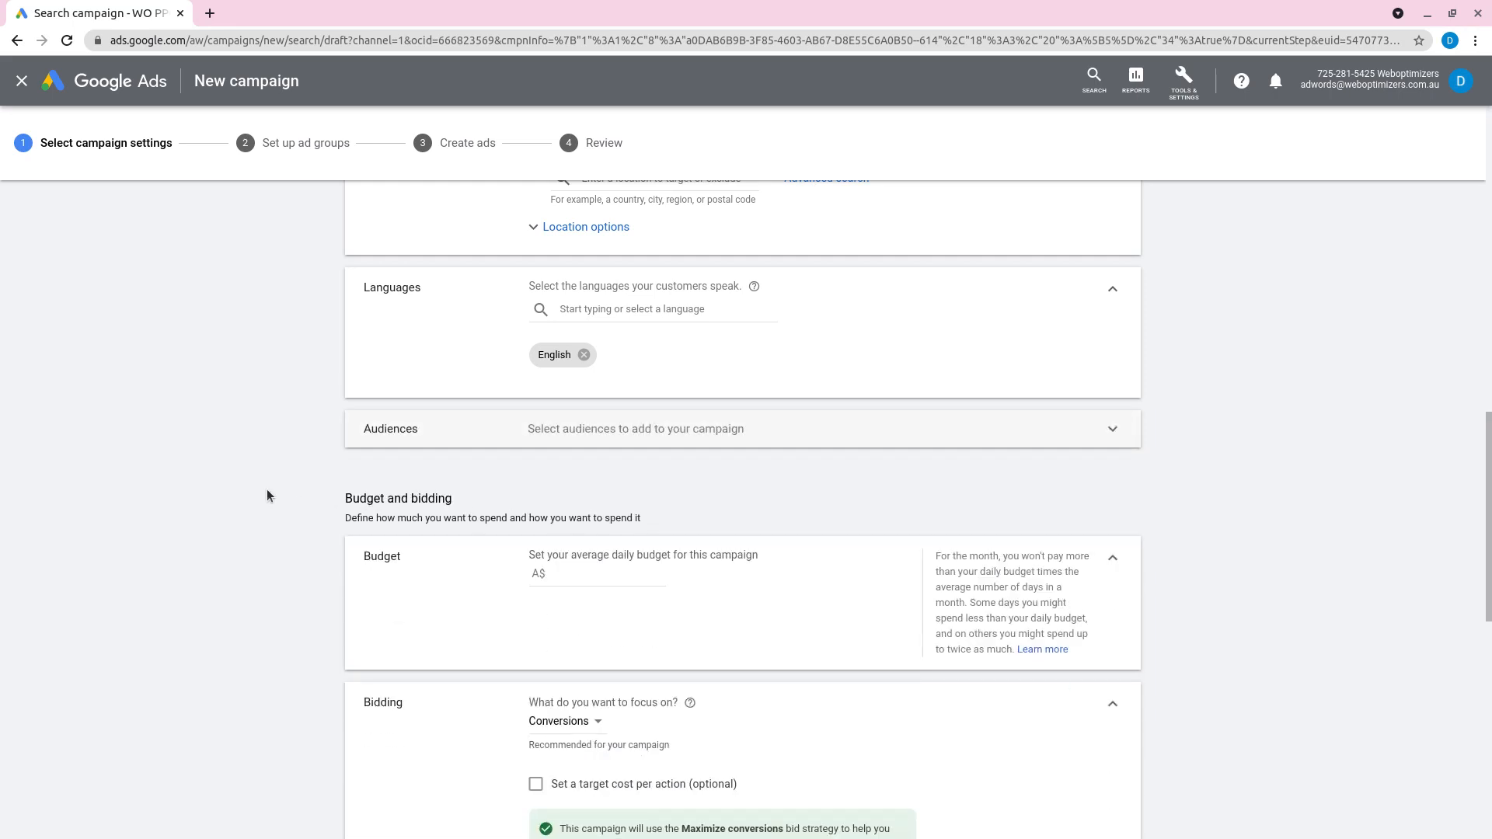
Step: Set the campaign's average daily budget to A$ 15.00
scroll(269, 489, "down", 2)
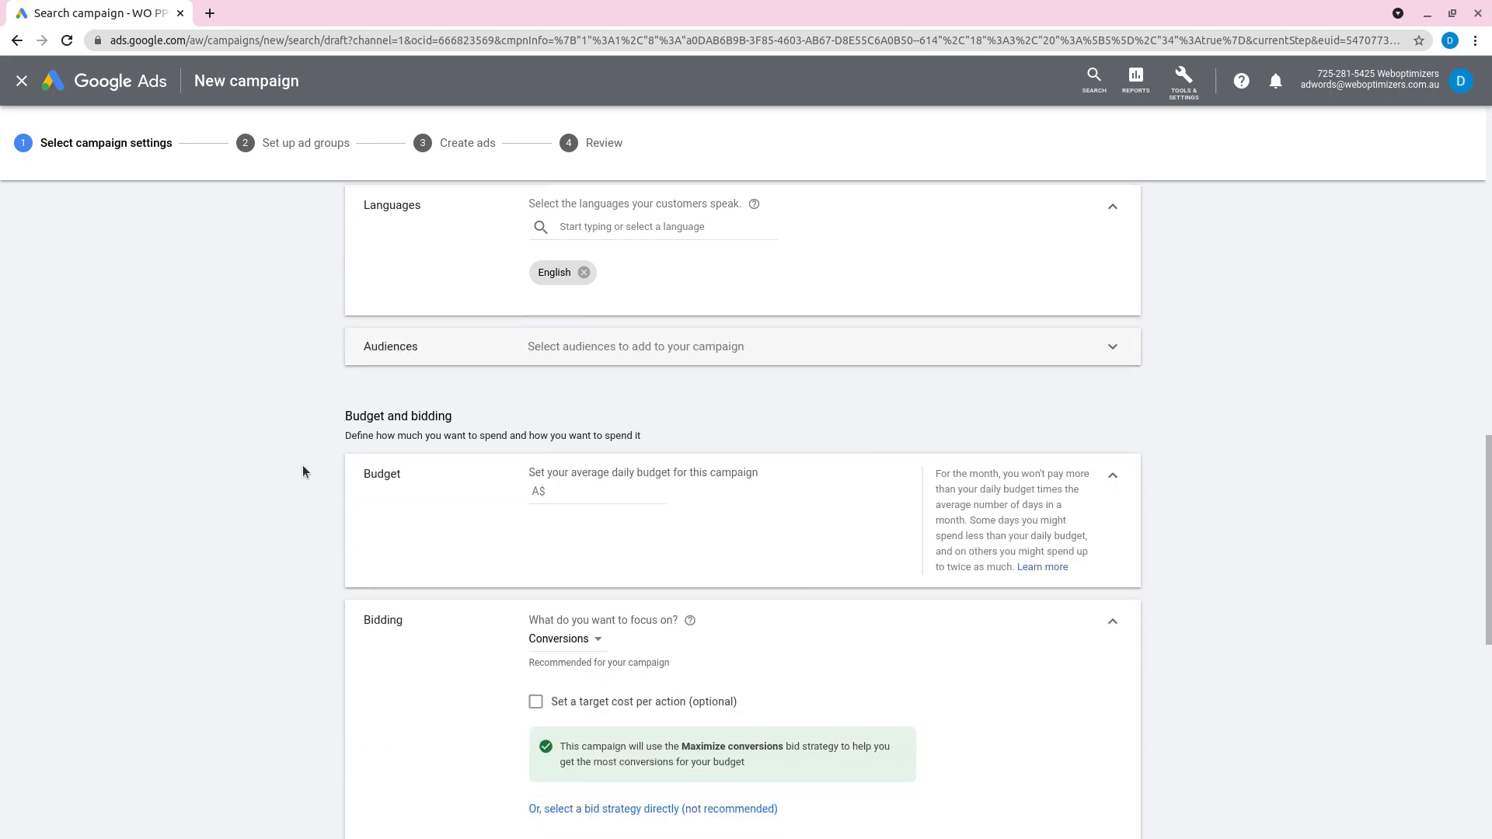
scroll(499, 426, "down", 3)
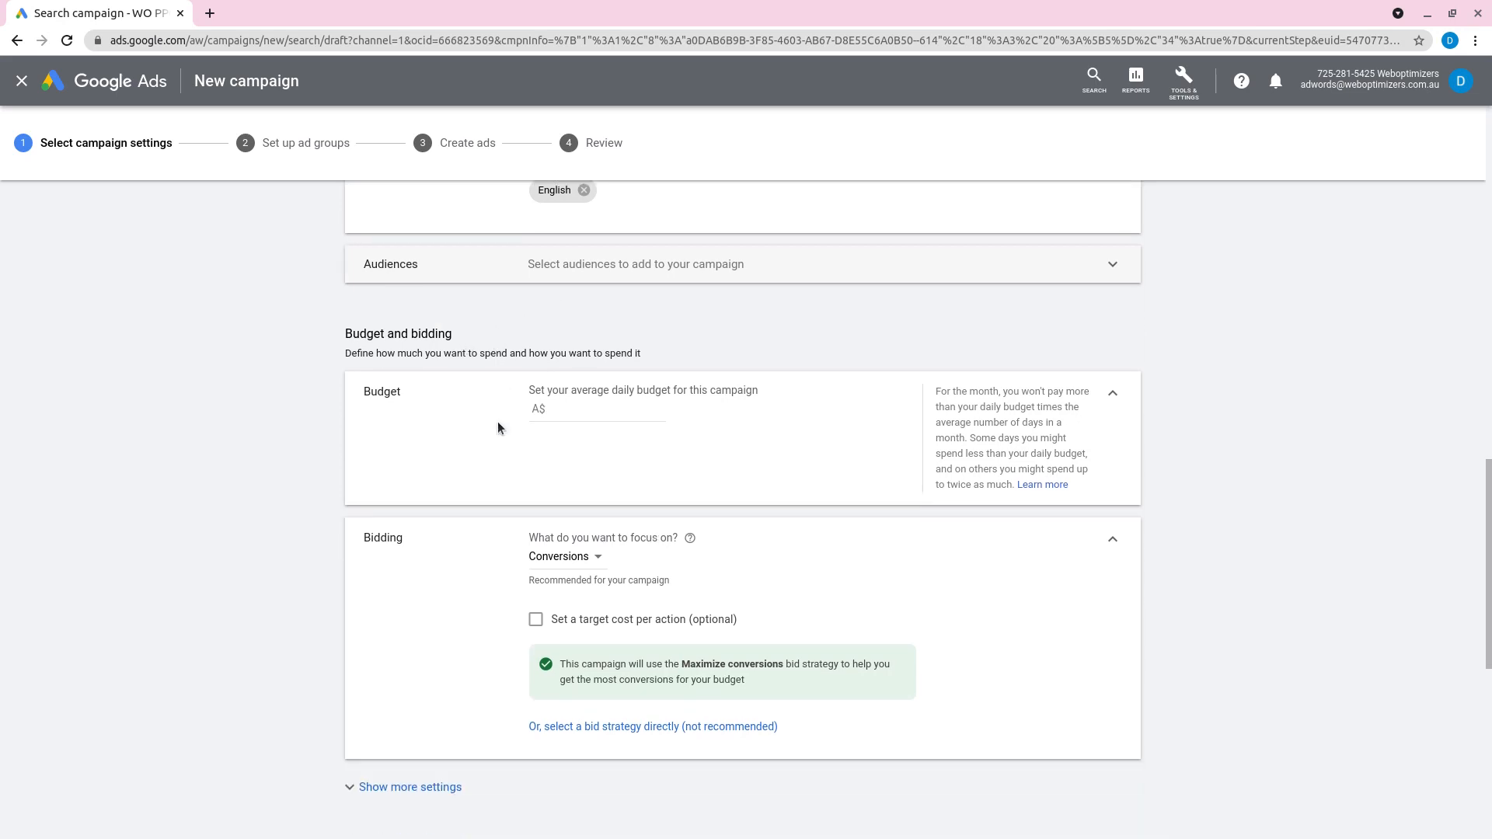
left_click(609, 366)
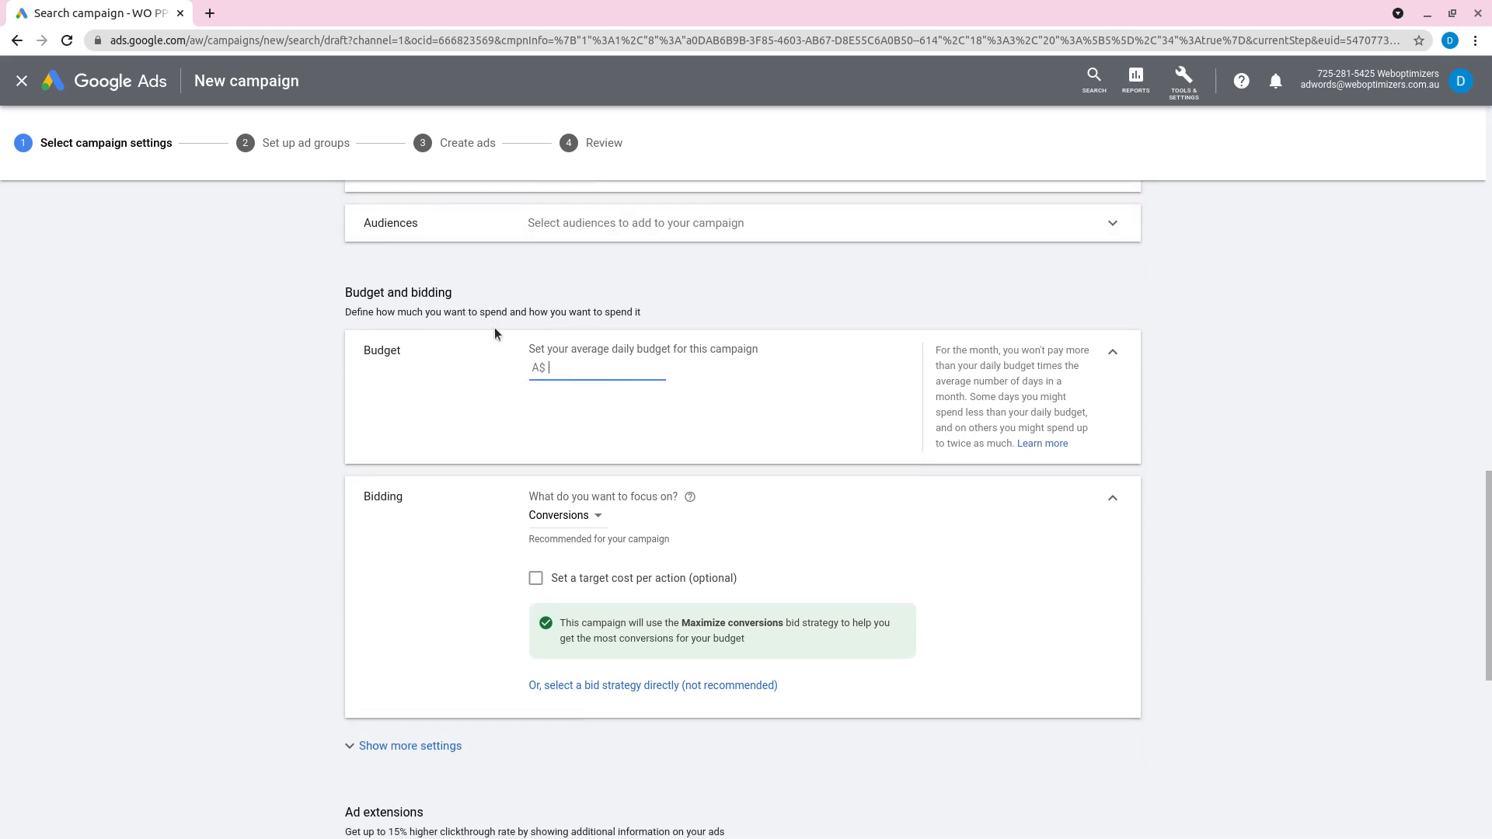
type("154")
key("BackSpace")
left_click(230, 395)
Step: Keep Conversions as the bidding focus and set a target cost per action of A$ 15.00
scroll(353, 482, "down", 2)
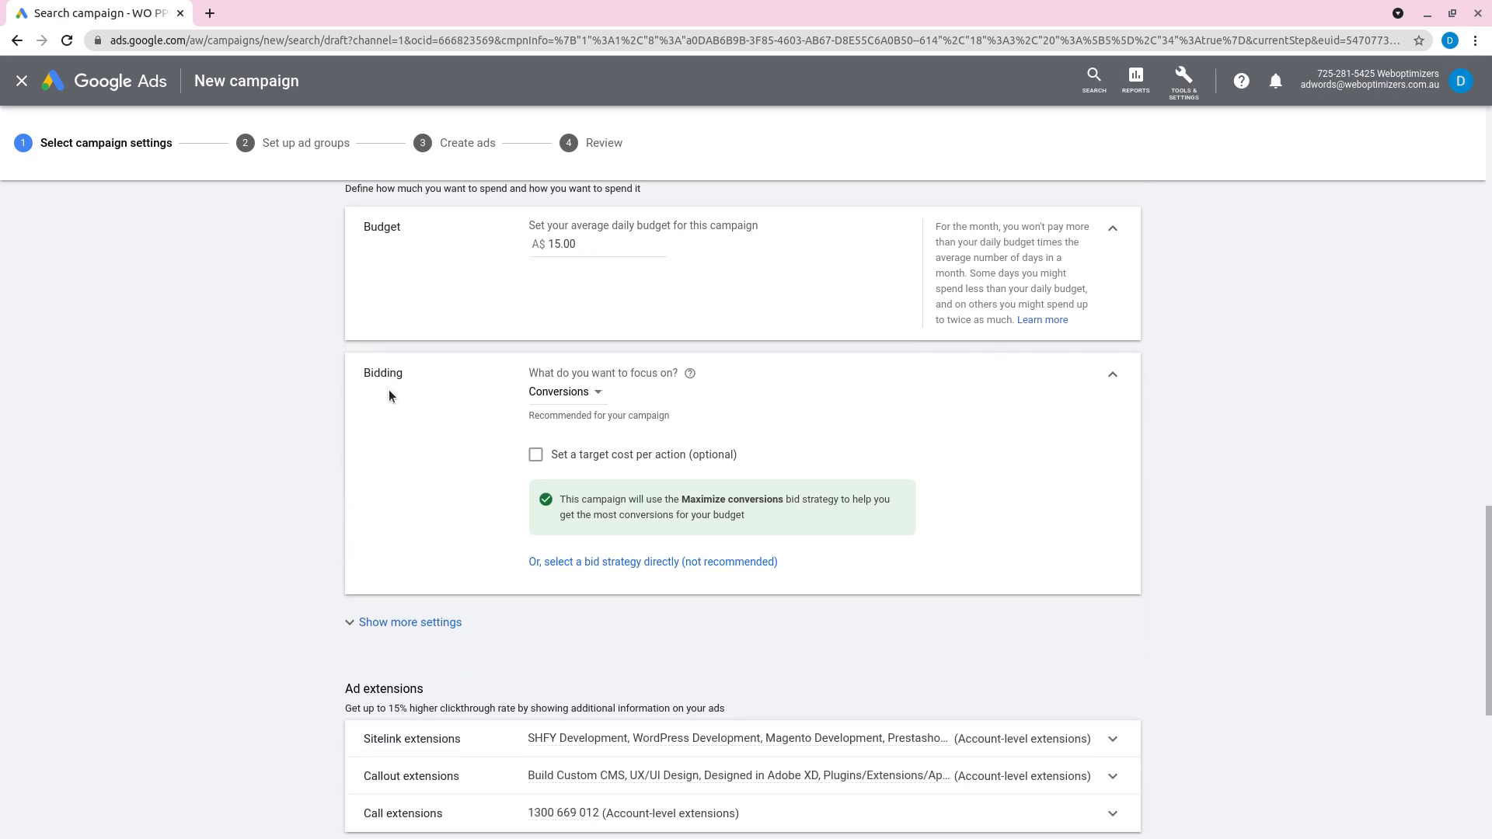
left_click(558, 393)
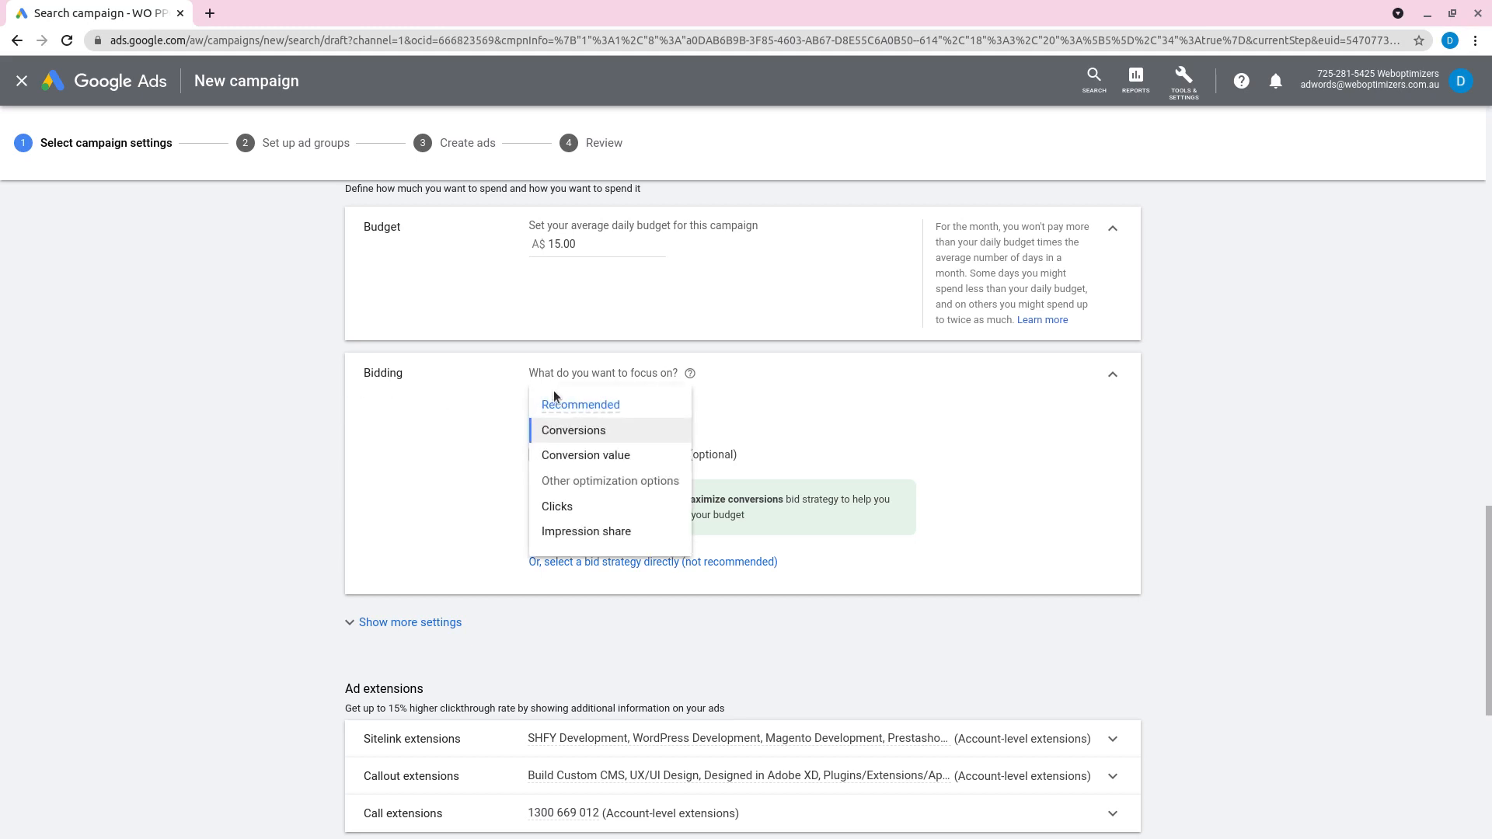
left_click(610, 431)
left_click(602, 453)
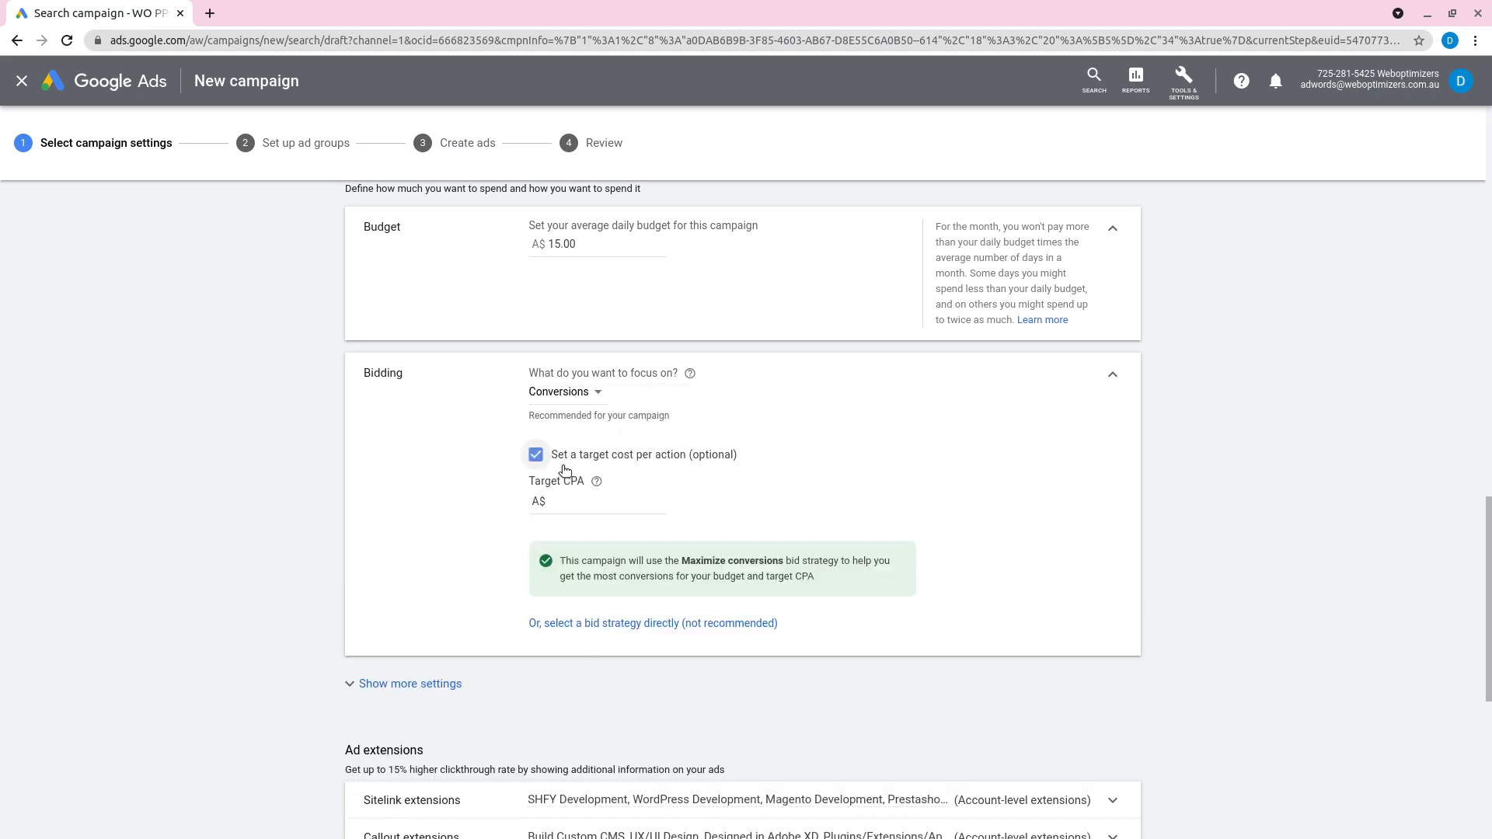
left_click(572, 514)
type("15")
left_click(331, 489)
left_click_drag(590, 500, 560, 503)
double_click(572, 481)
left_click(595, 482)
scroll(476, 521, "down", 1)
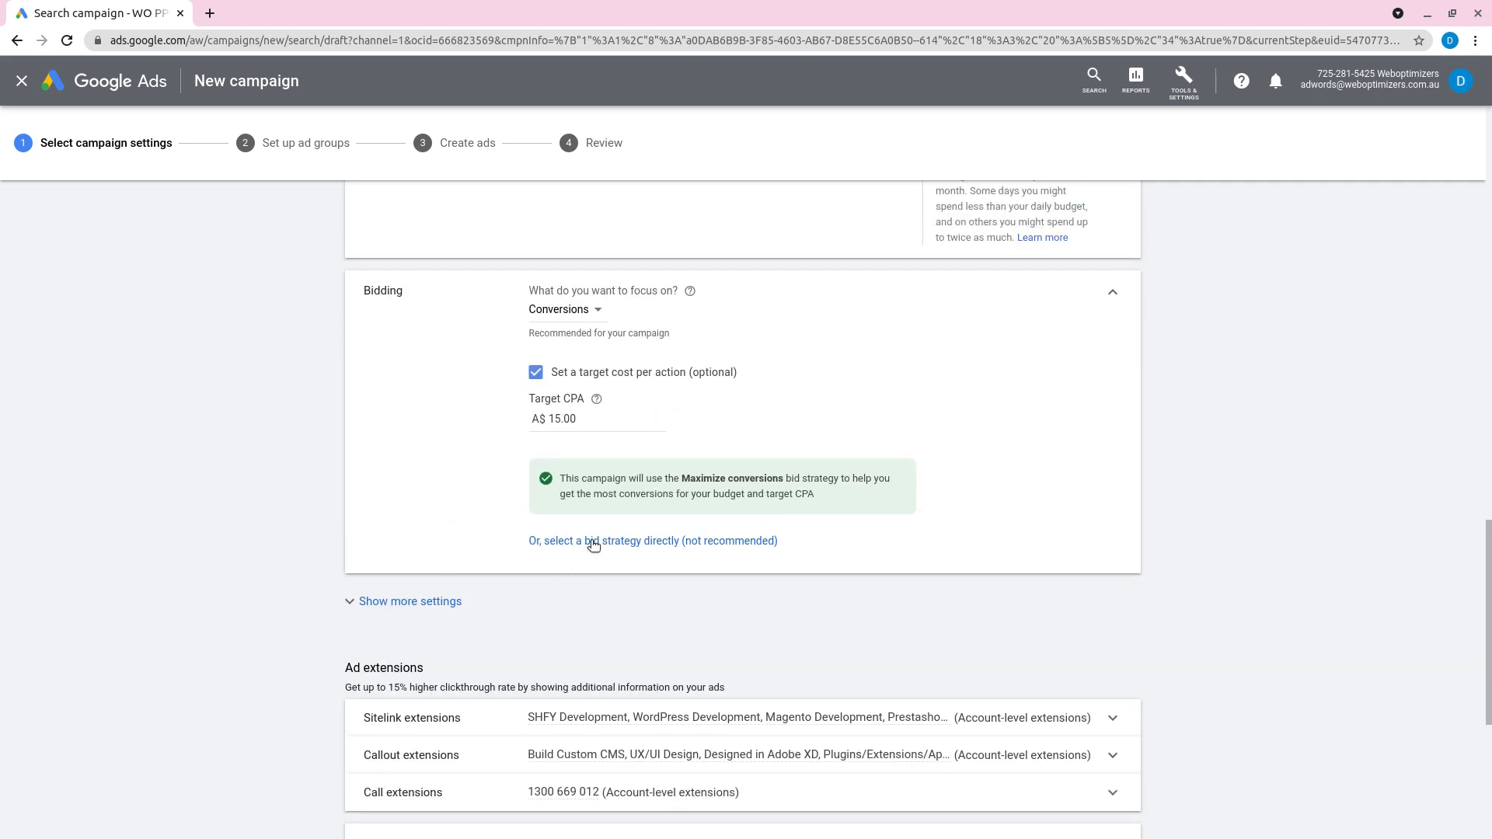
Step: Select the bid strategy directly, using a standard Maximize conversions strategy with the target CPA kept at A$ 15.00
left_click(593, 541)
left_click(567, 485)
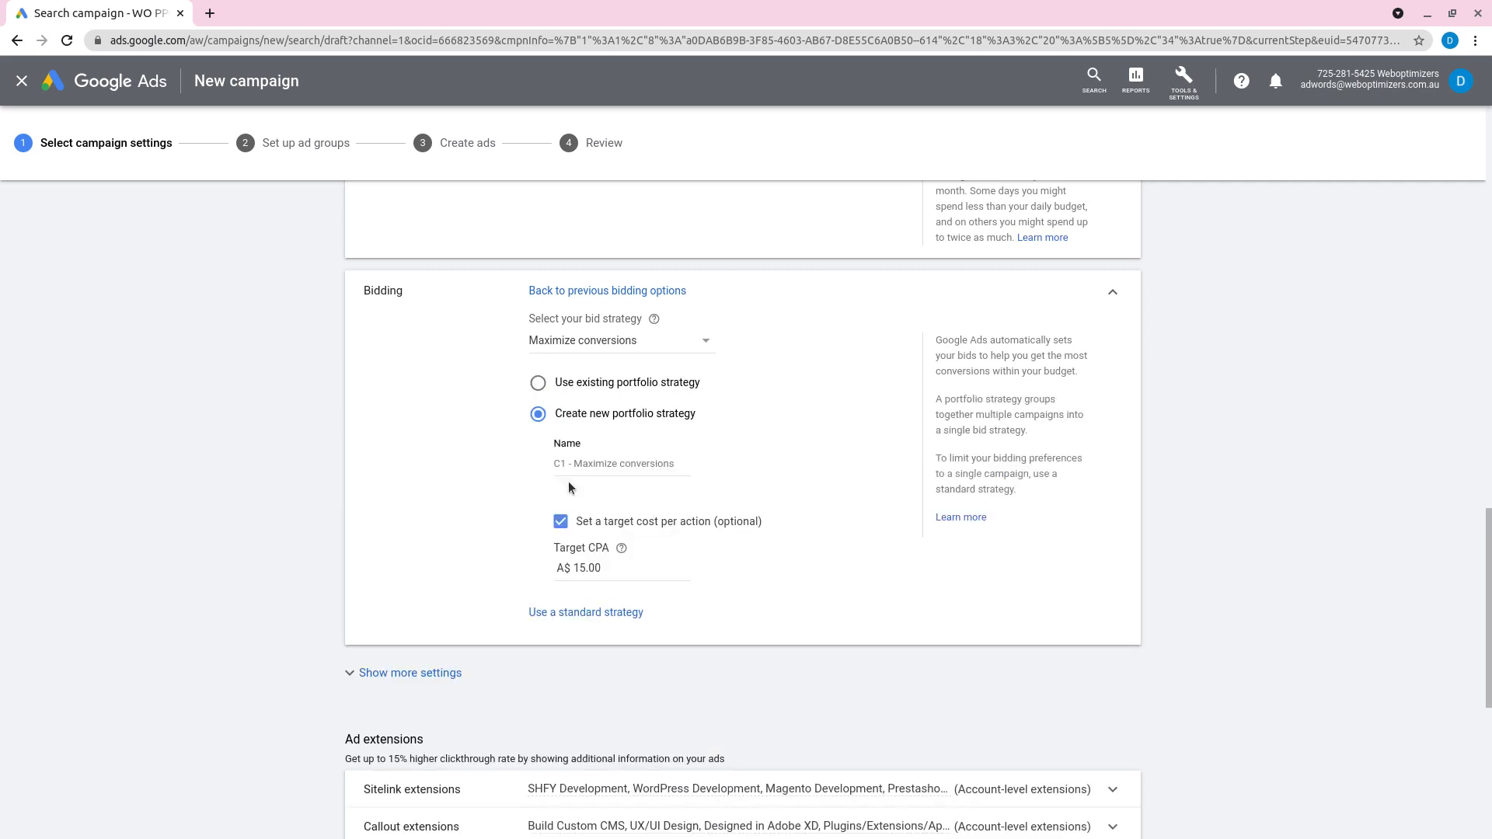
left_click(576, 612)
left_click(630, 347)
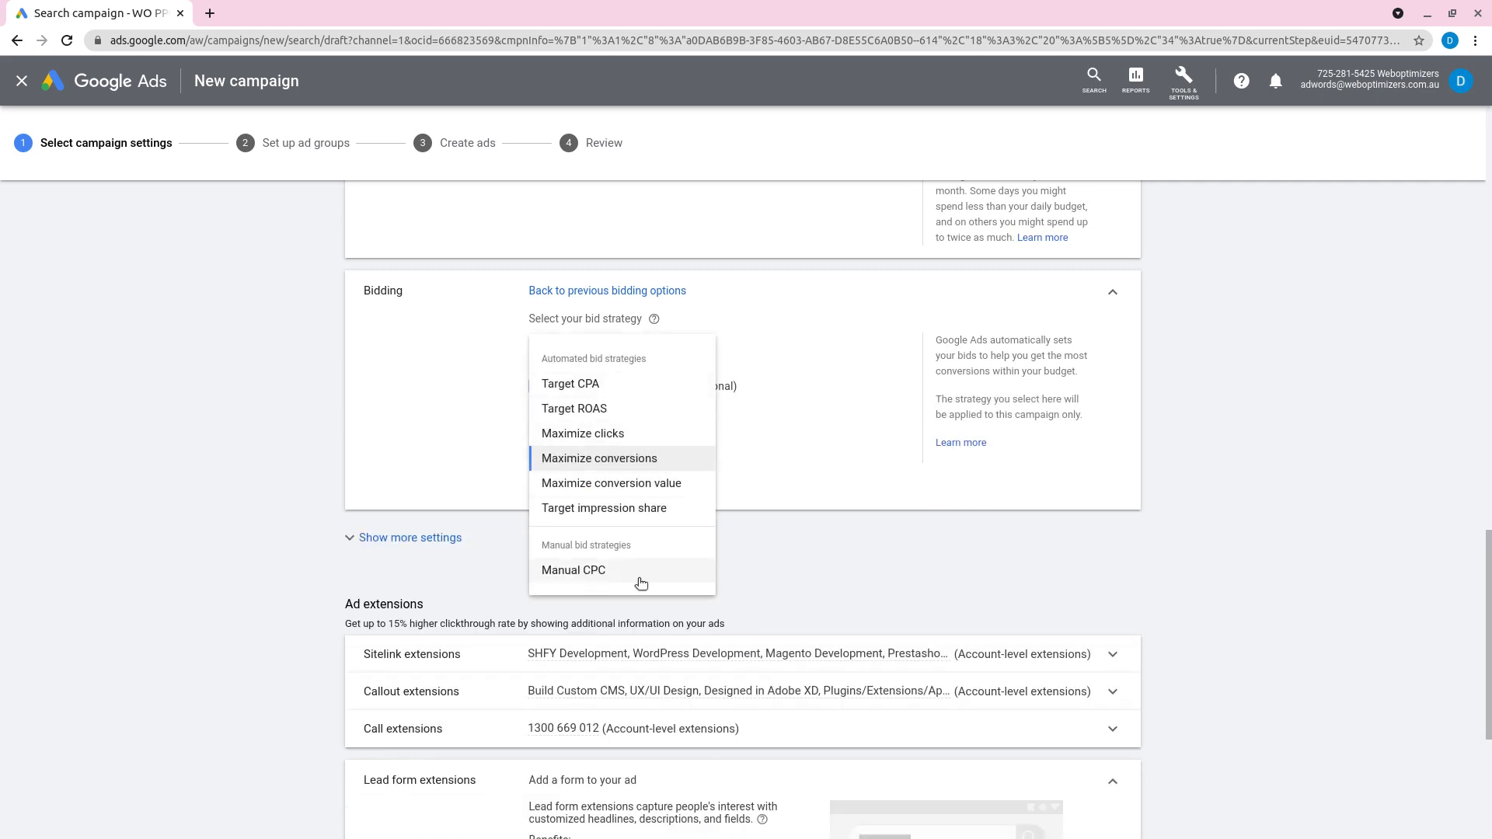
left_click(585, 460)
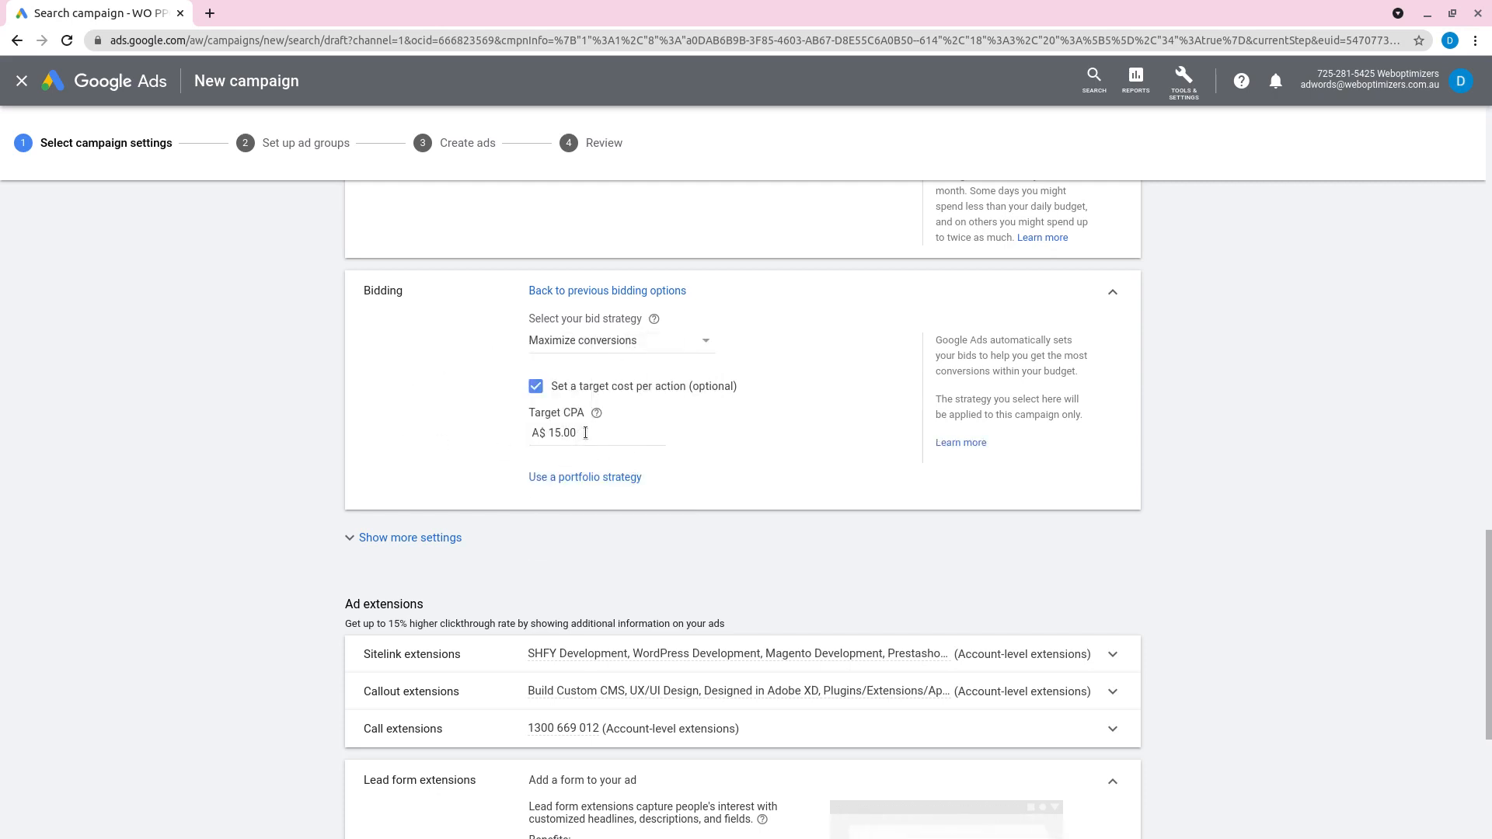
left_click_drag(586, 432, 526, 432)
left_click(473, 448)
Step: Show the additional settings and review the campaign-specific conversion actions, then return to the account-level "Include in 'Conversions'" settings
scroll(388, 461, "down", 1)
left_click(417, 494)
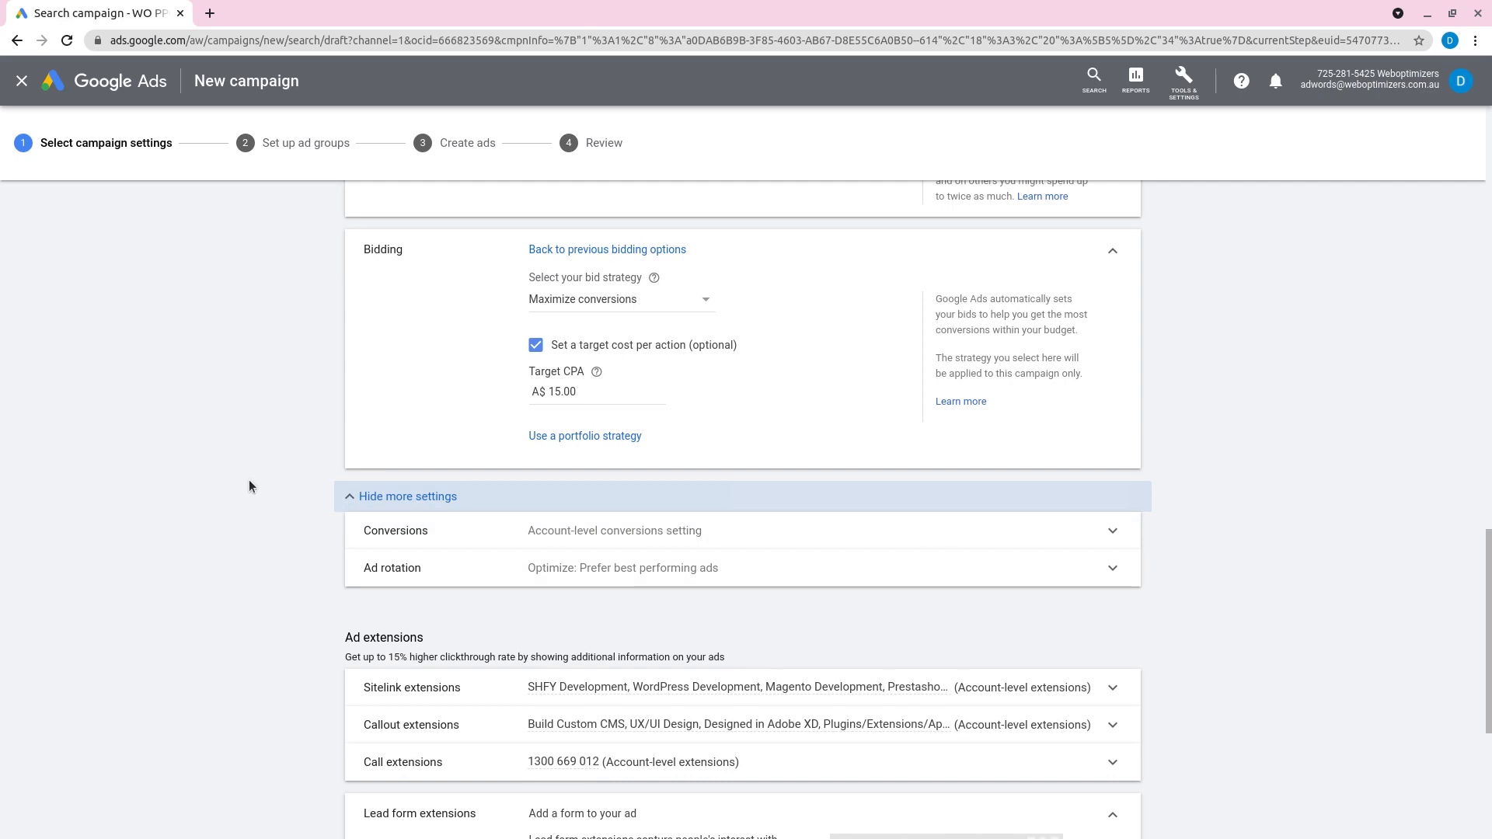
left_click(490, 532)
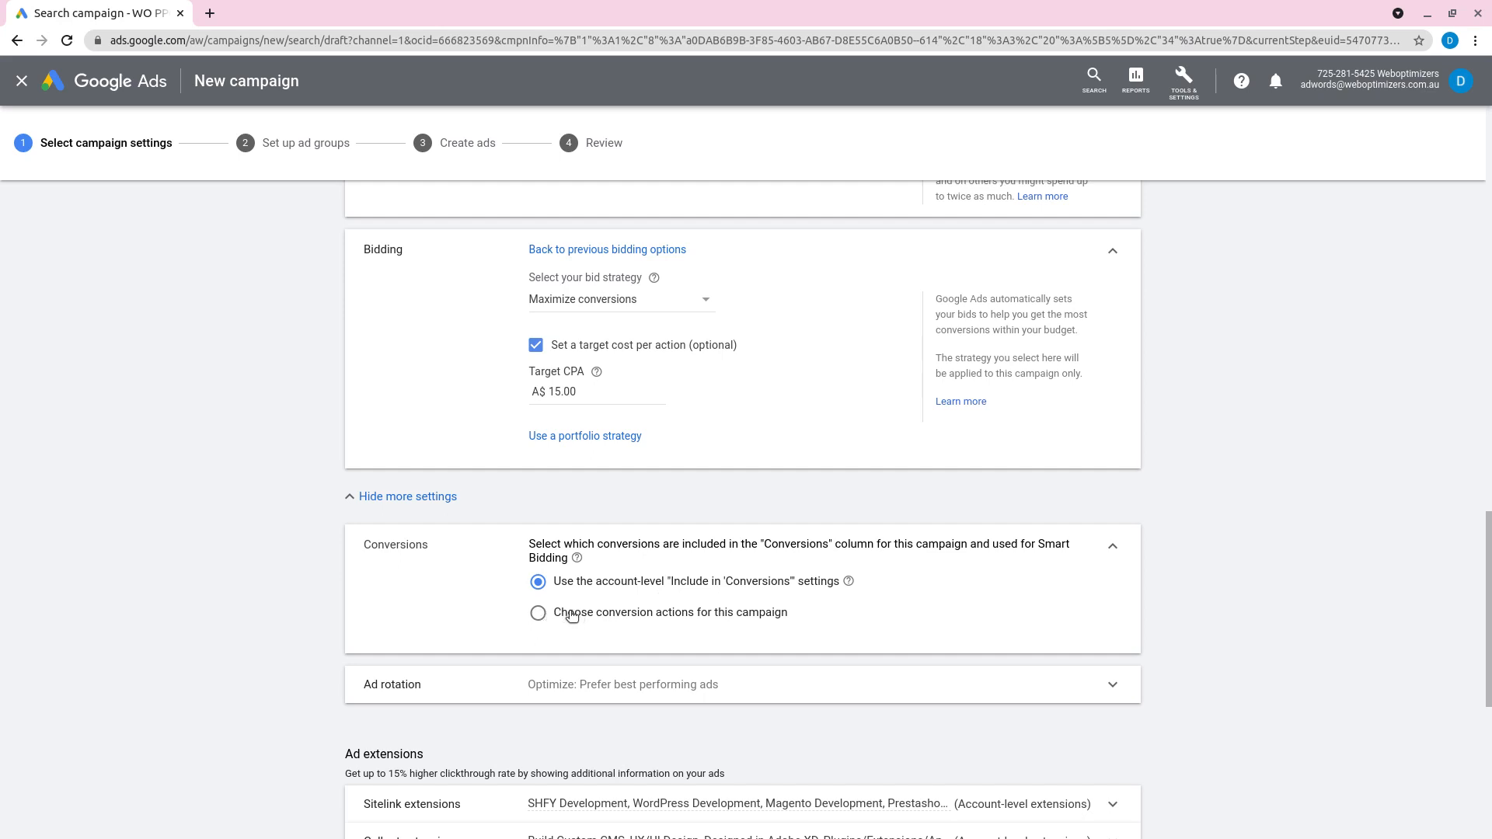
left_click(534, 622)
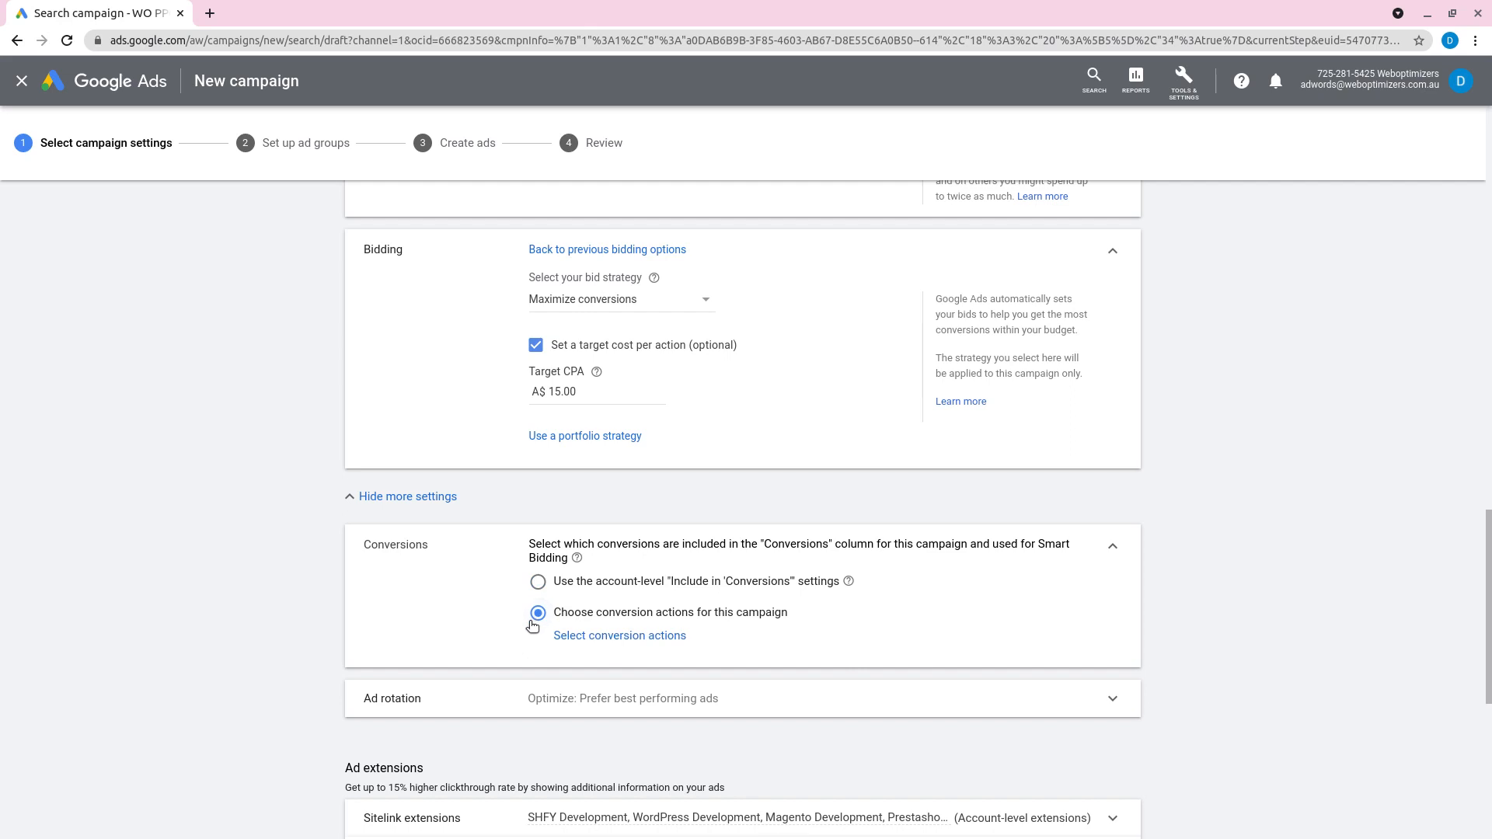
left_click(602, 638)
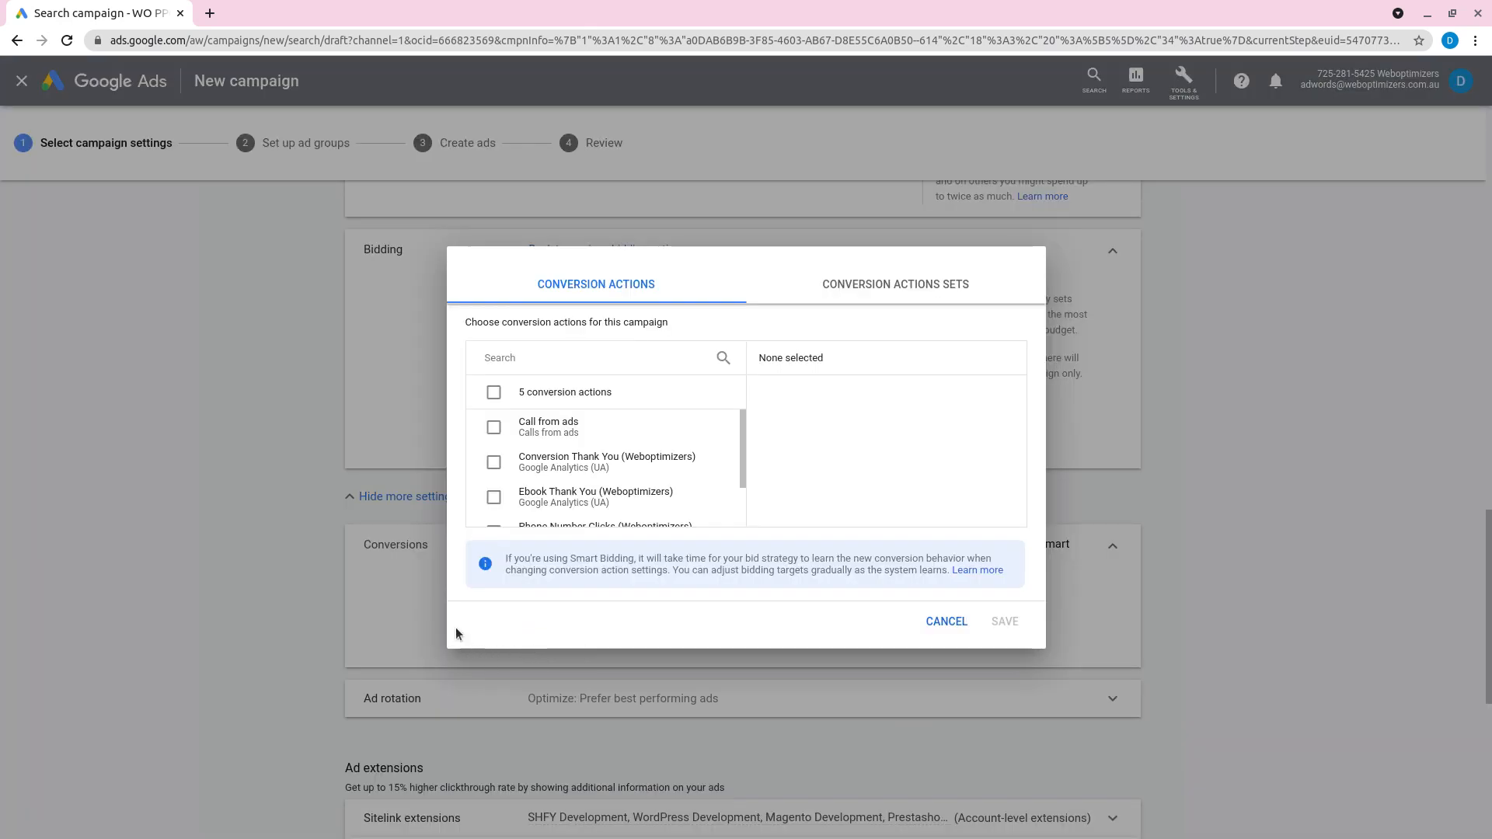
scroll(520, 431, "down", 1)
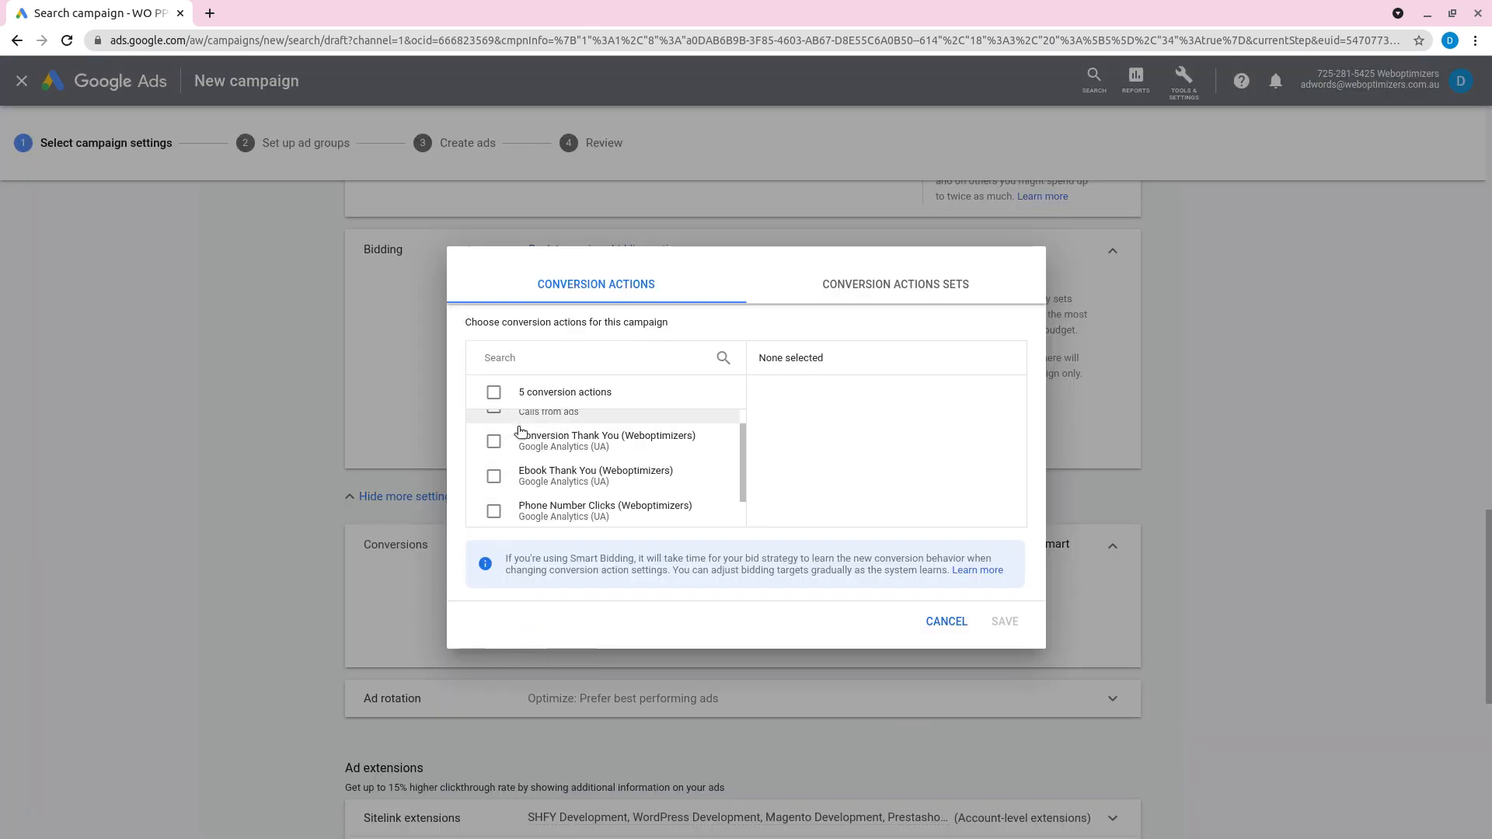
scroll(544, 458, "down", 2)
scroll(558, 470, "up", 3)
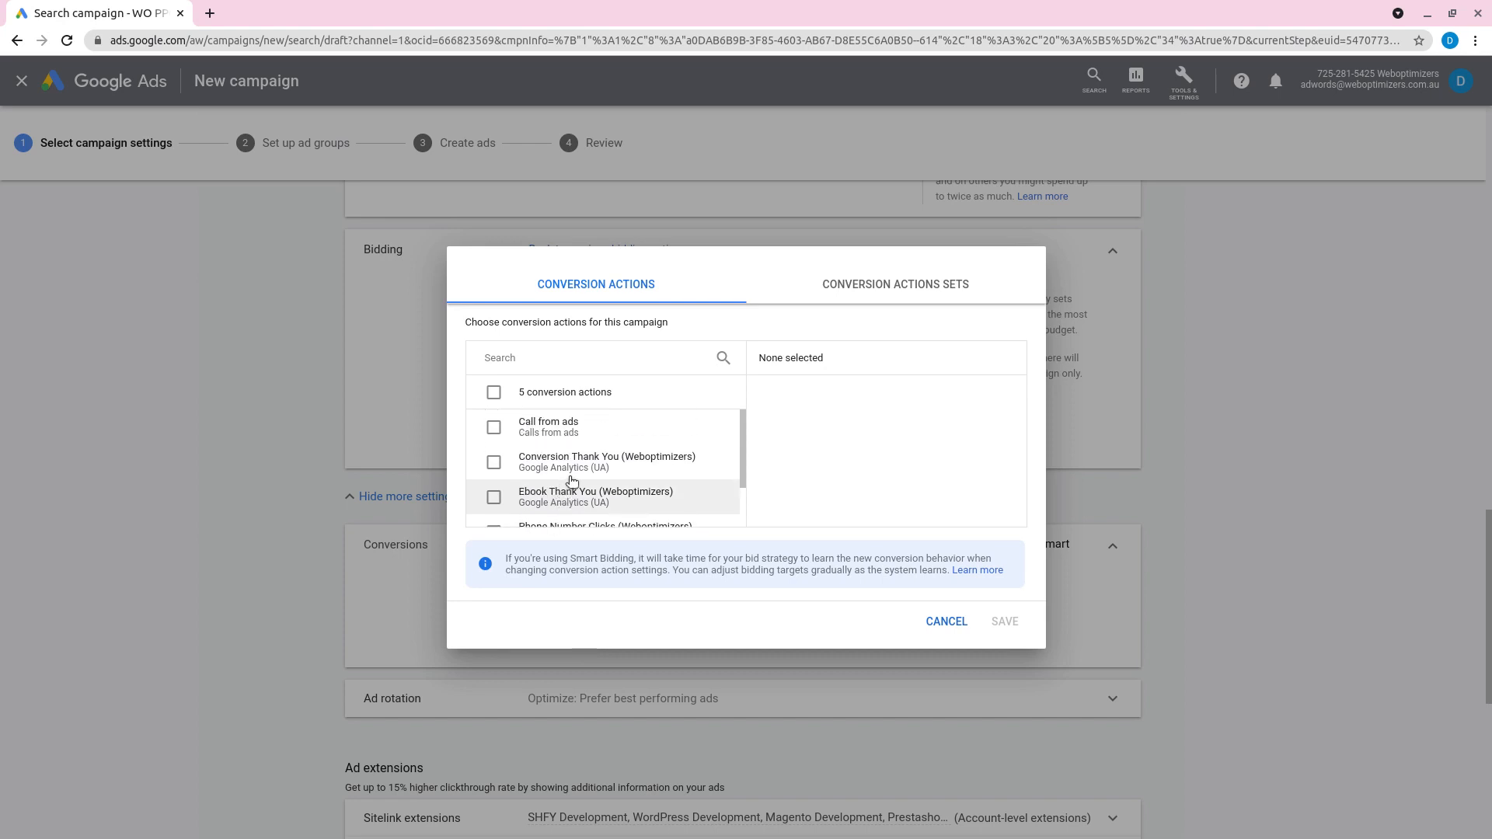
scroll(575, 483, "down", 1)
scroll(606, 474, "down", 1)
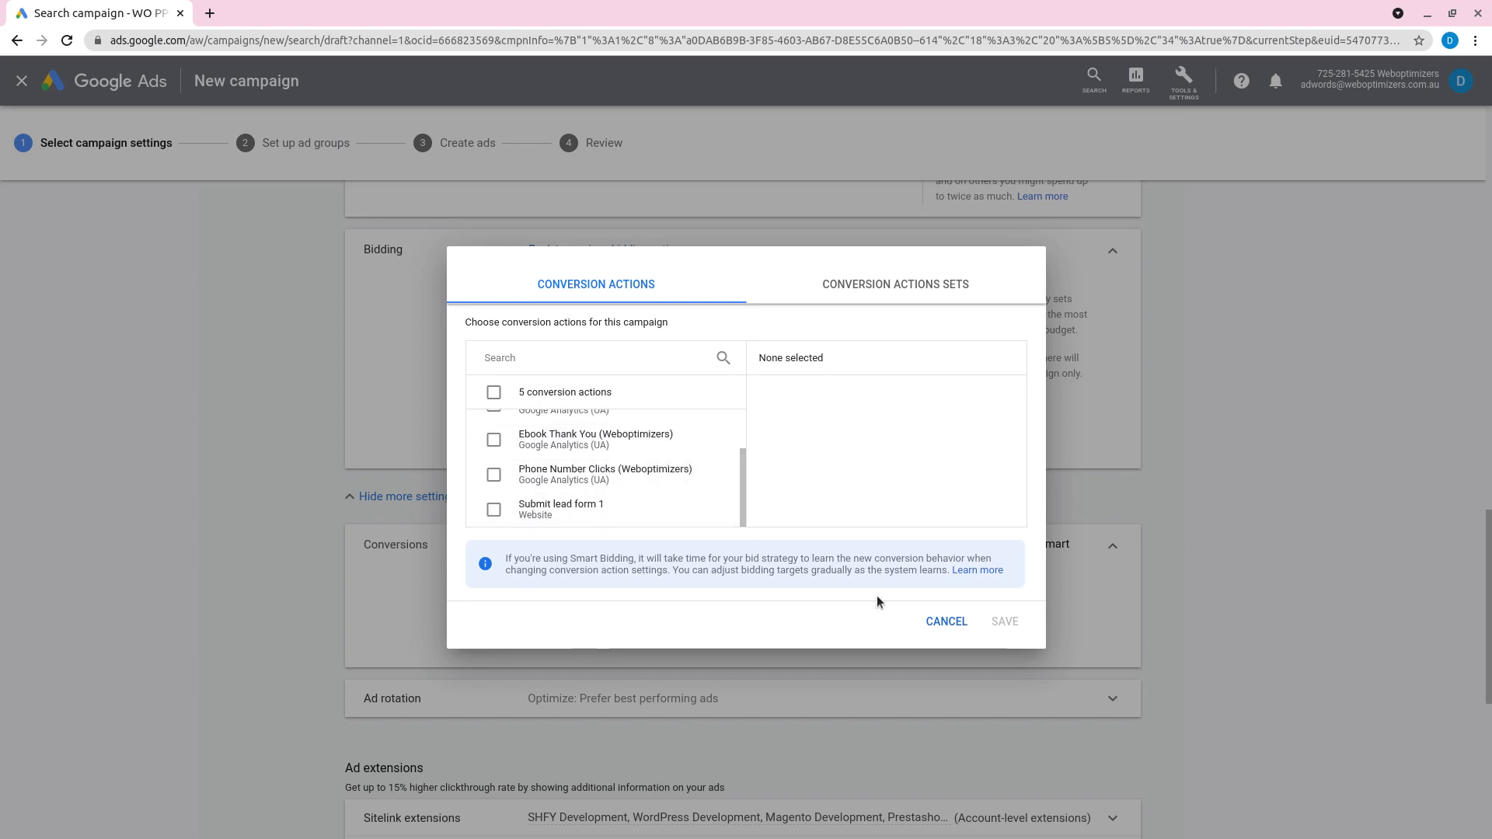
left_click(930, 627)
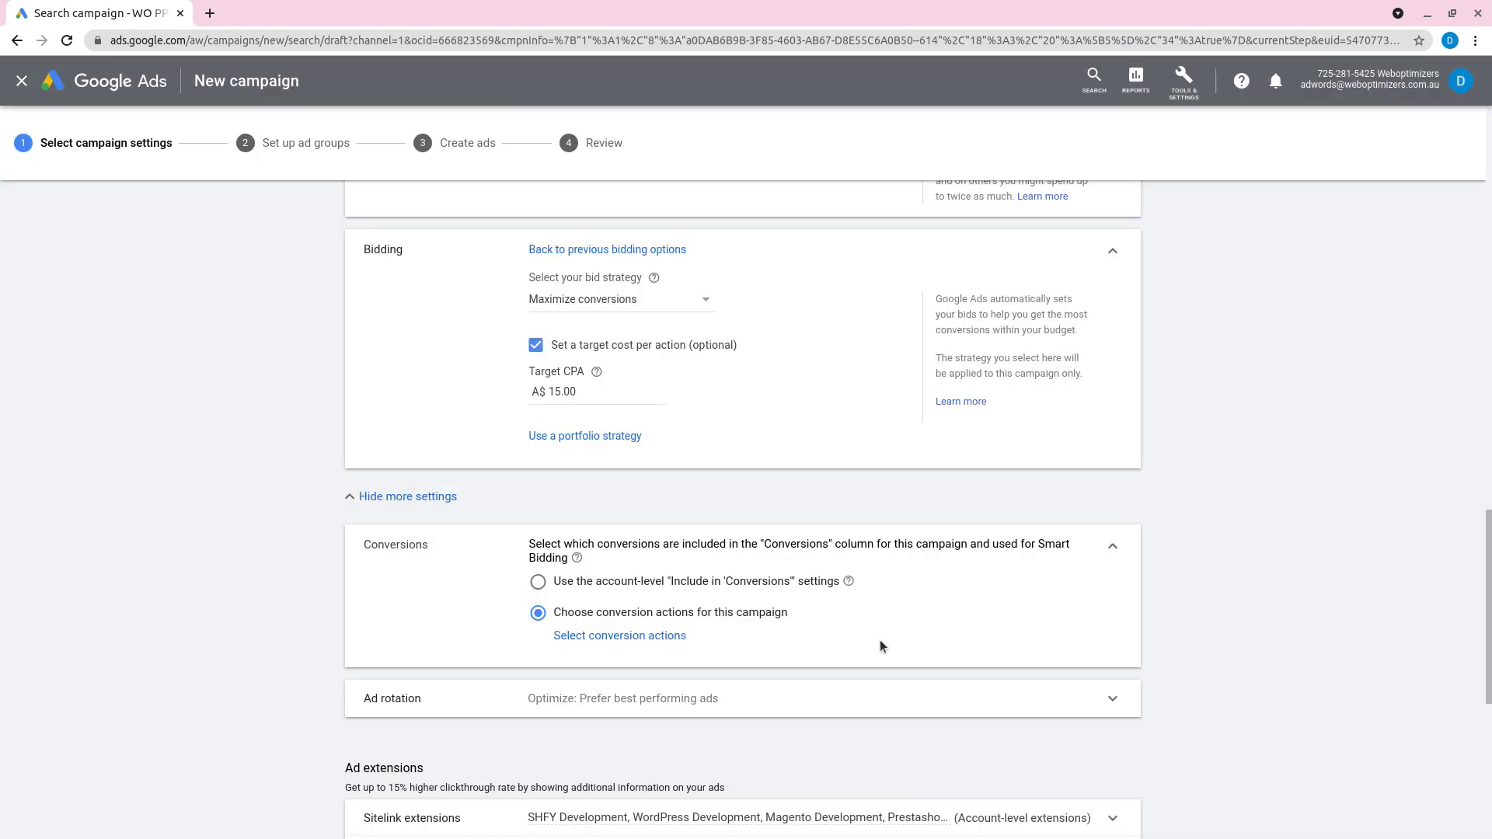
left_click(540, 585)
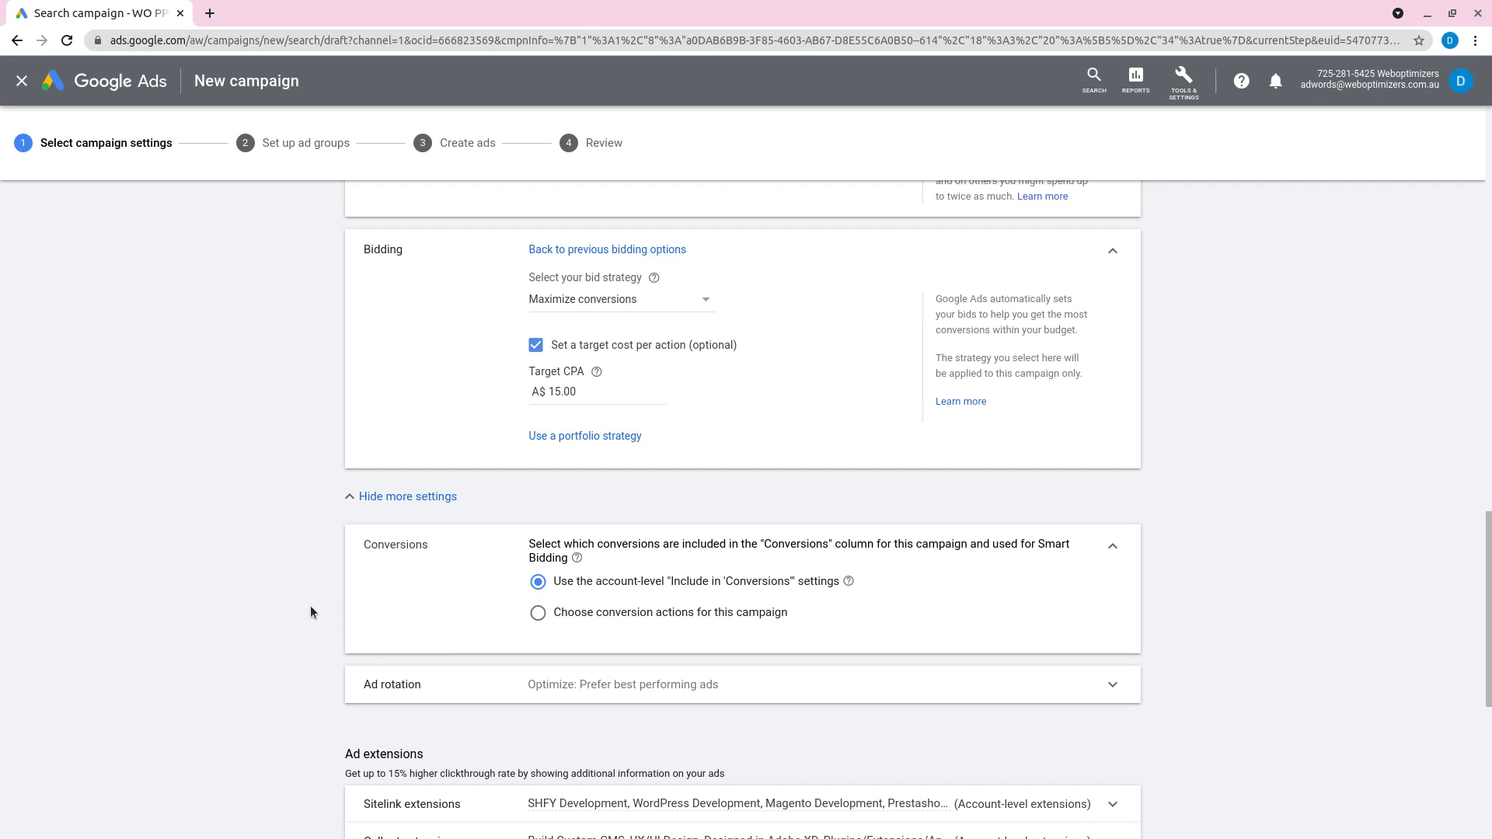
Step: Review the ad rotation options, then collapse the Ad rotation and Conversions sections
scroll(313, 604, "down", 1)
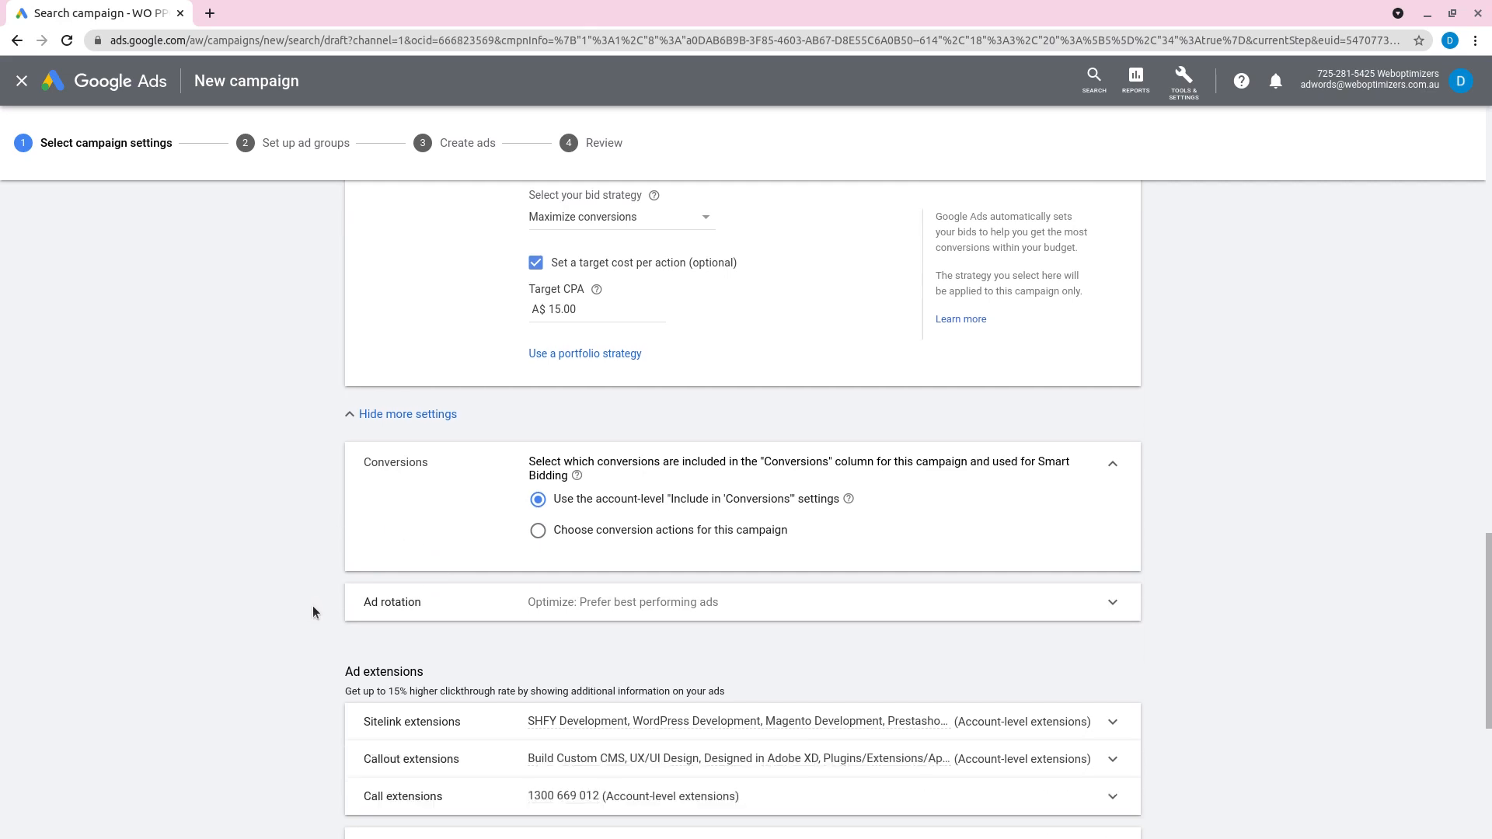
left_click(614, 605)
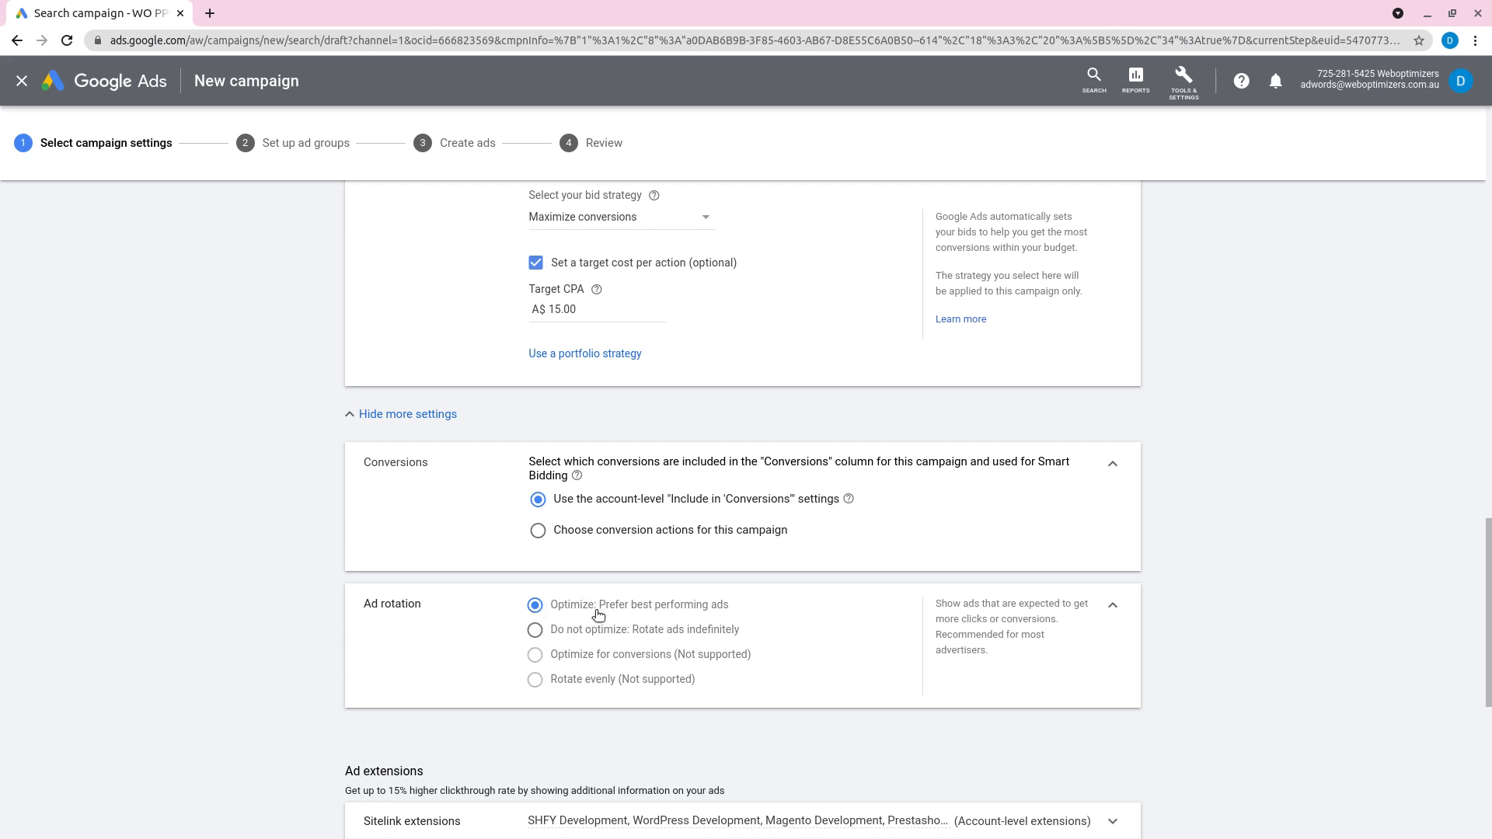
left_click(1116, 608)
left_click(1113, 464)
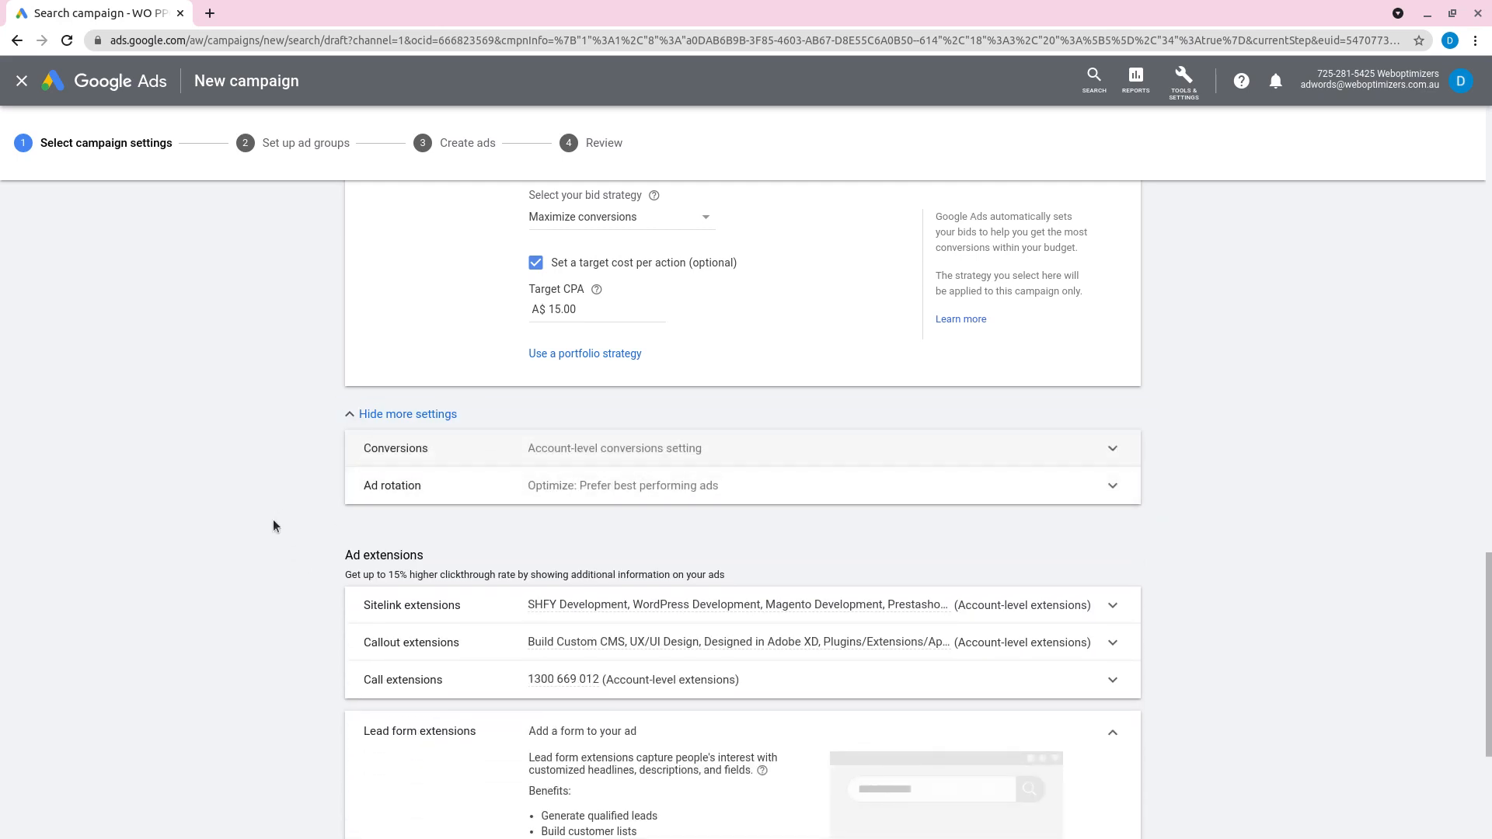
Step: Look over the ad extensions without adding any, and save the campaign settings to continue to the ad group setup
scroll(271, 520, "down", 2)
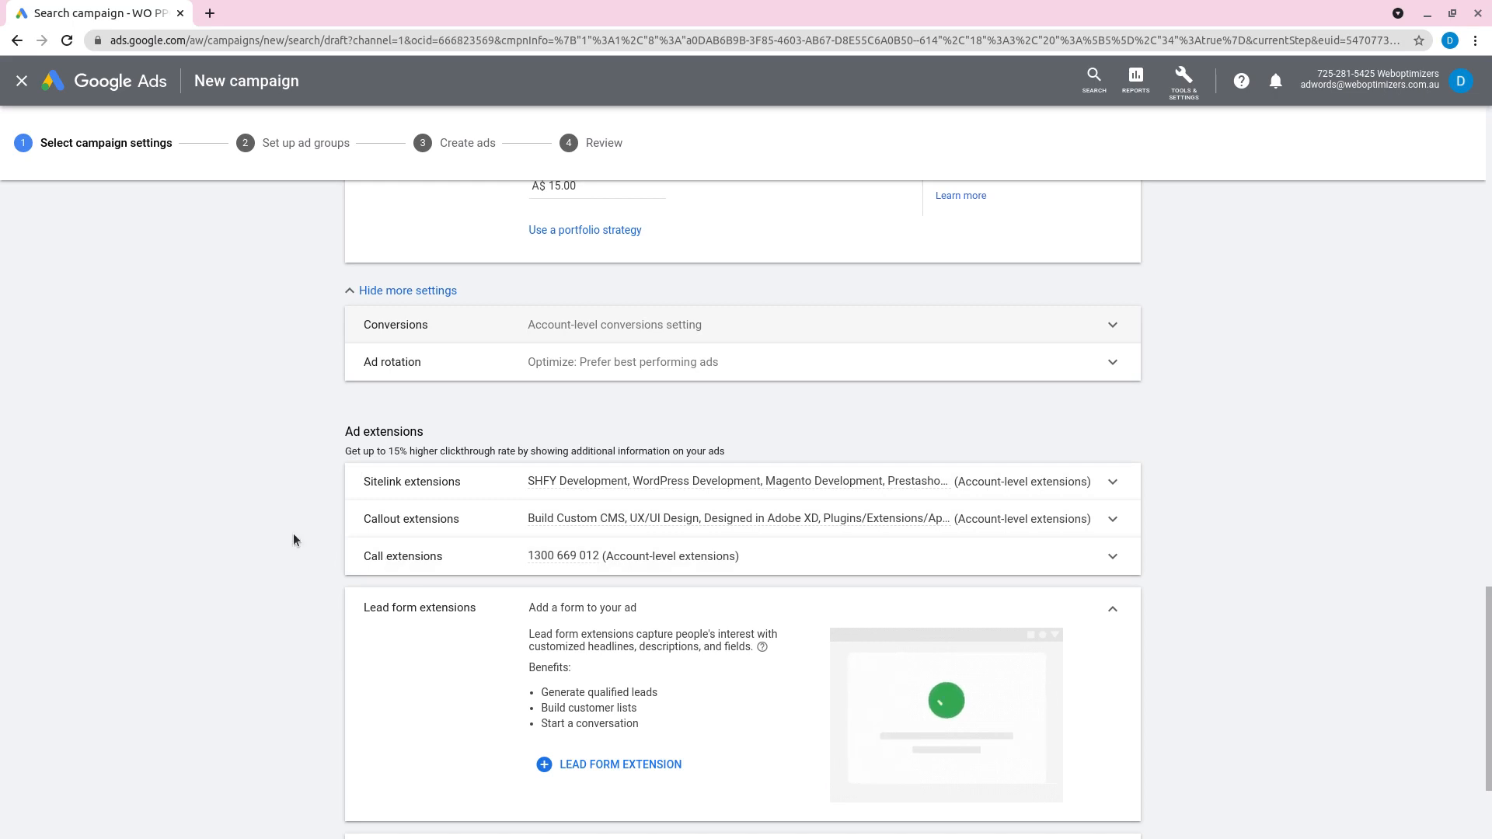
scroll(322, 543, "down", 2)
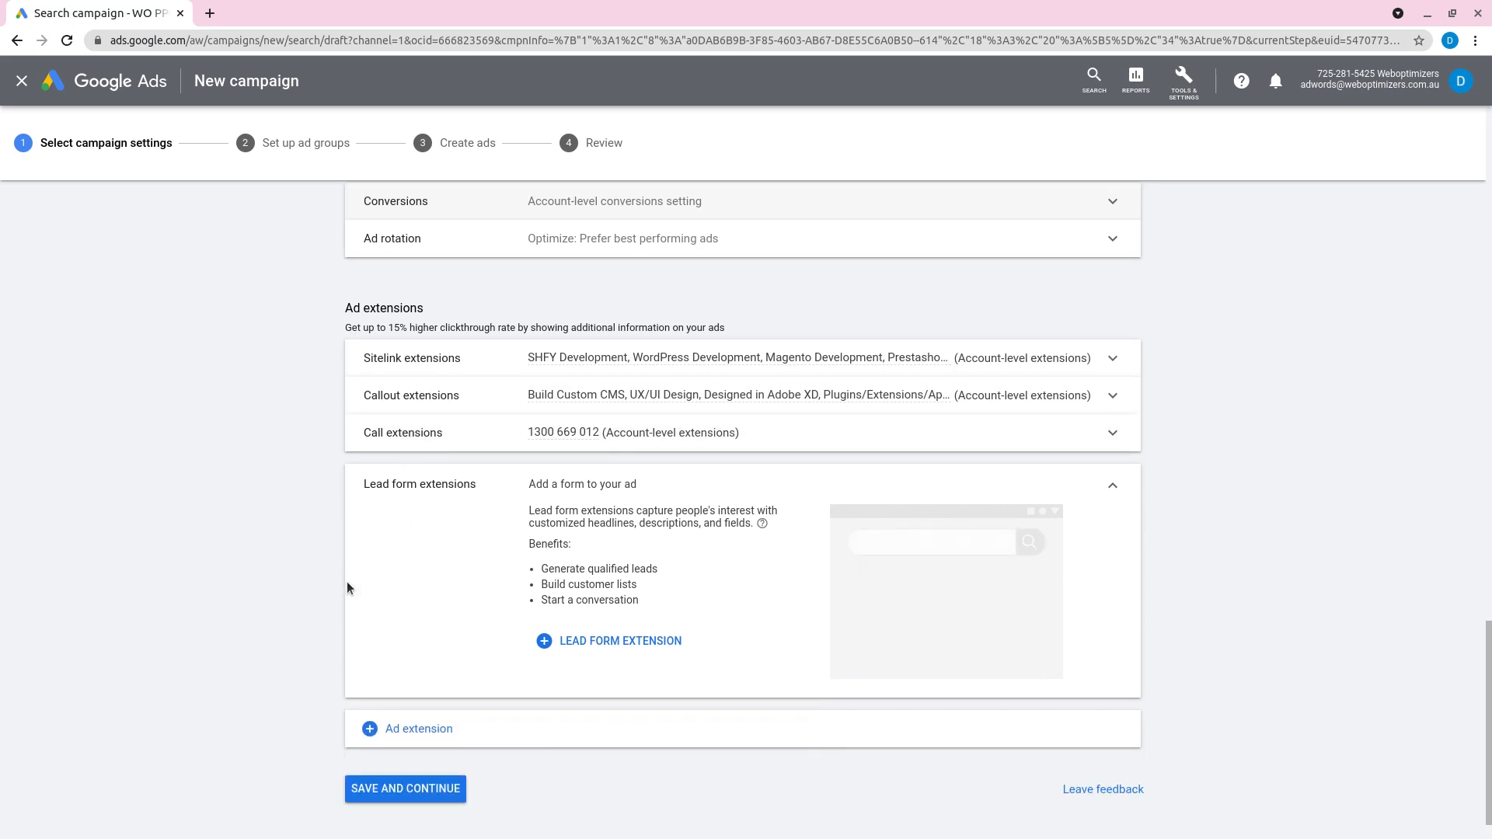
scroll(322, 676, "down", 1)
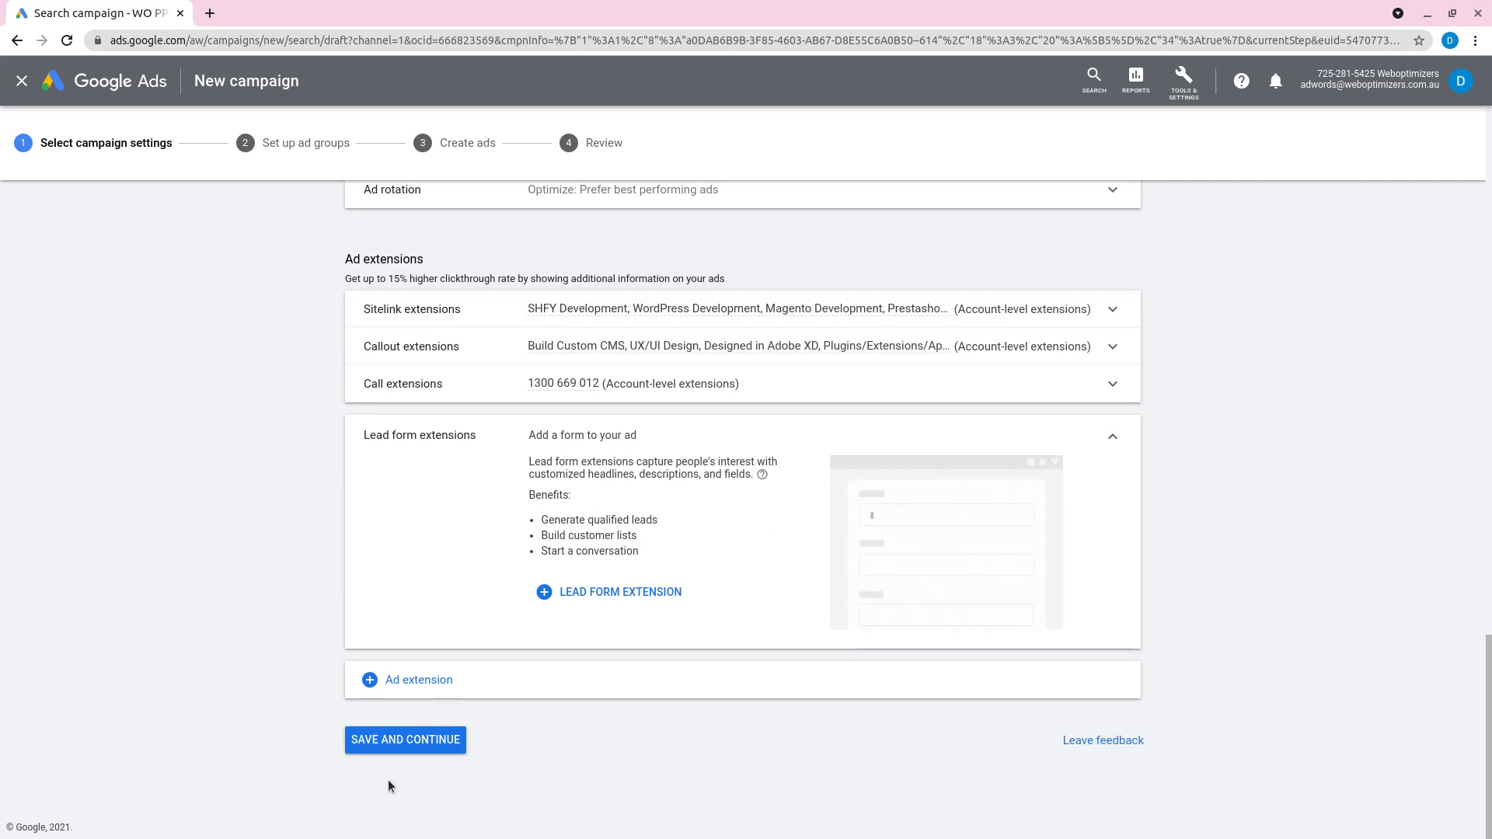
left_click(391, 748)
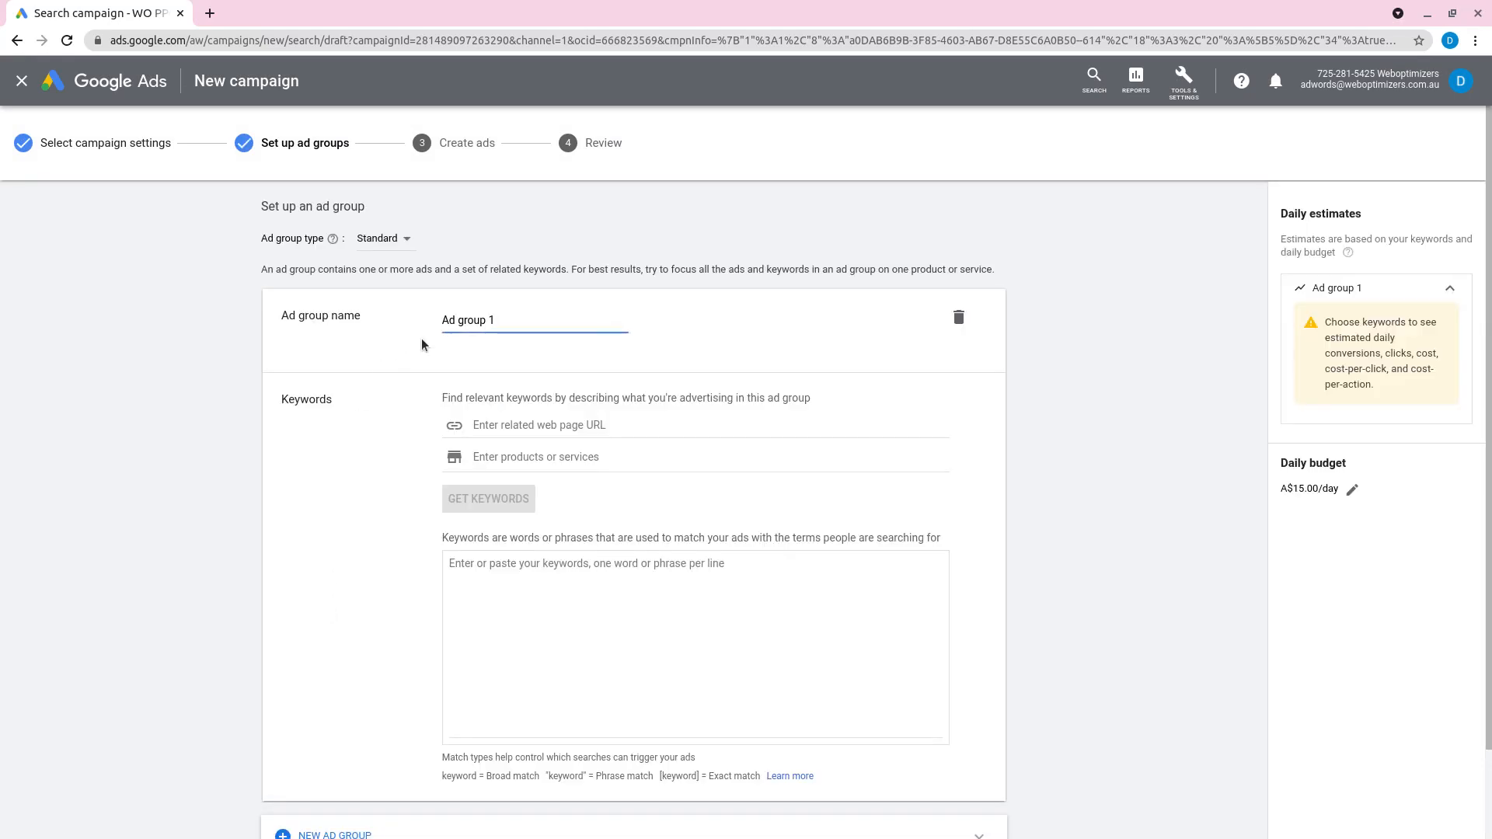
Step: Keep the ad group name Ad group 1 and save the ad group without entering any keywords
left_click_drag(506, 317, 441, 309)
scroll(347, 641, "down", 2)
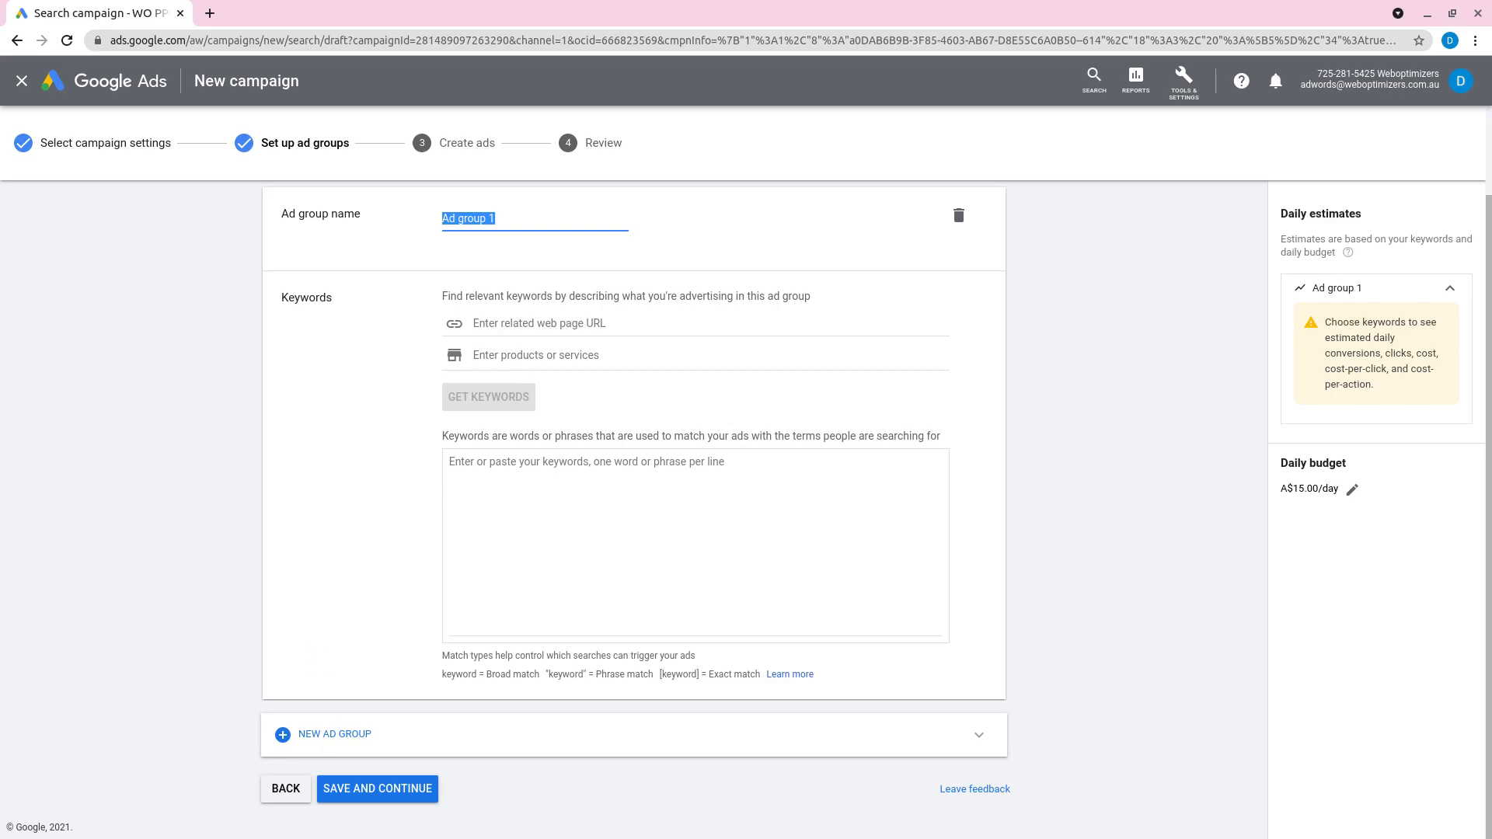
left_click(428, 786)
Step: Skip creating an ad and publish the campaign despite its missing keywords and ads
scroll(569, 583, "down", 3)
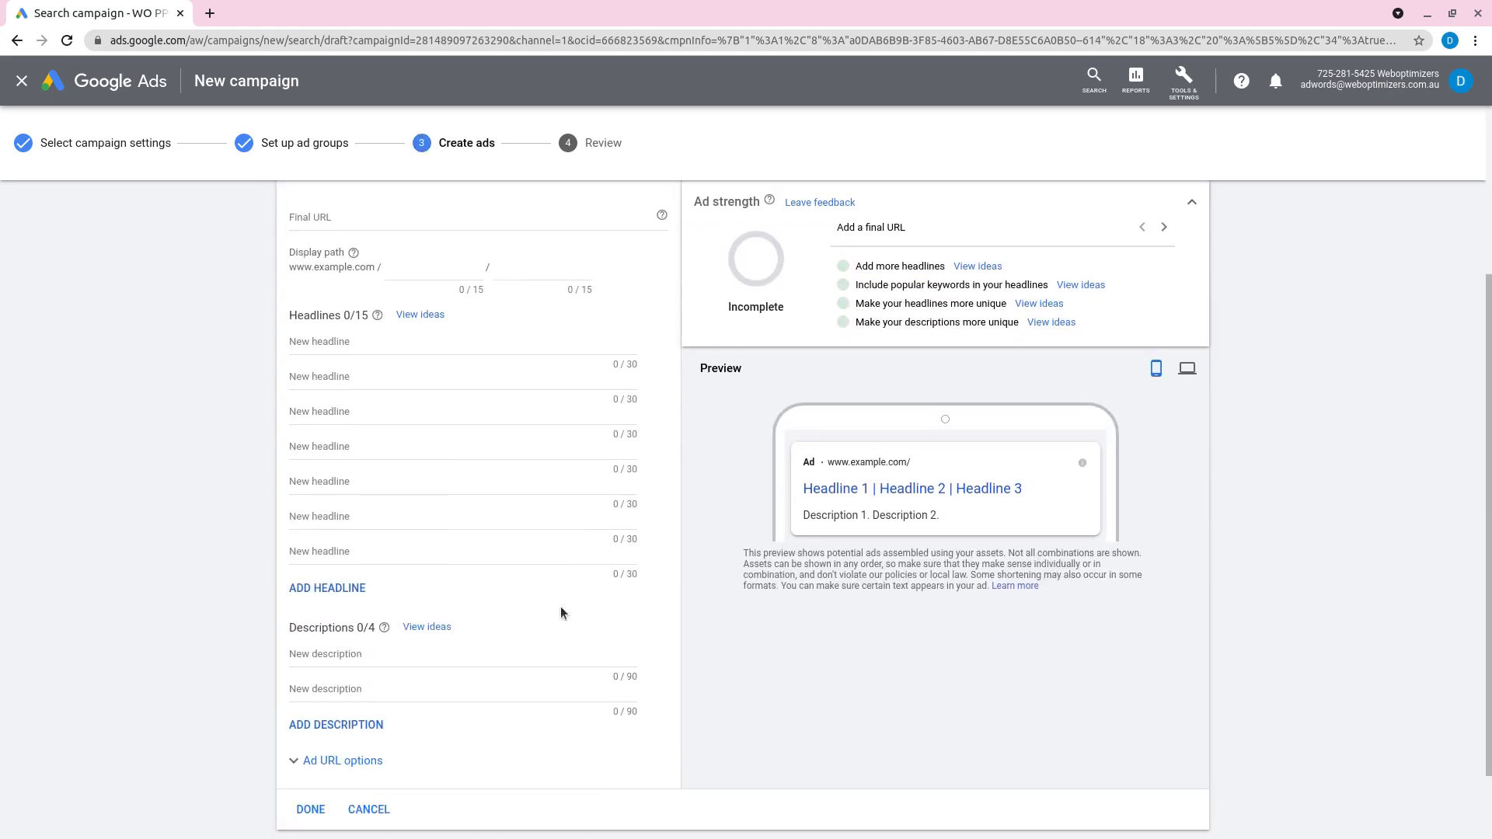
scroll(559, 610, "down", 2)
left_click(379, 769)
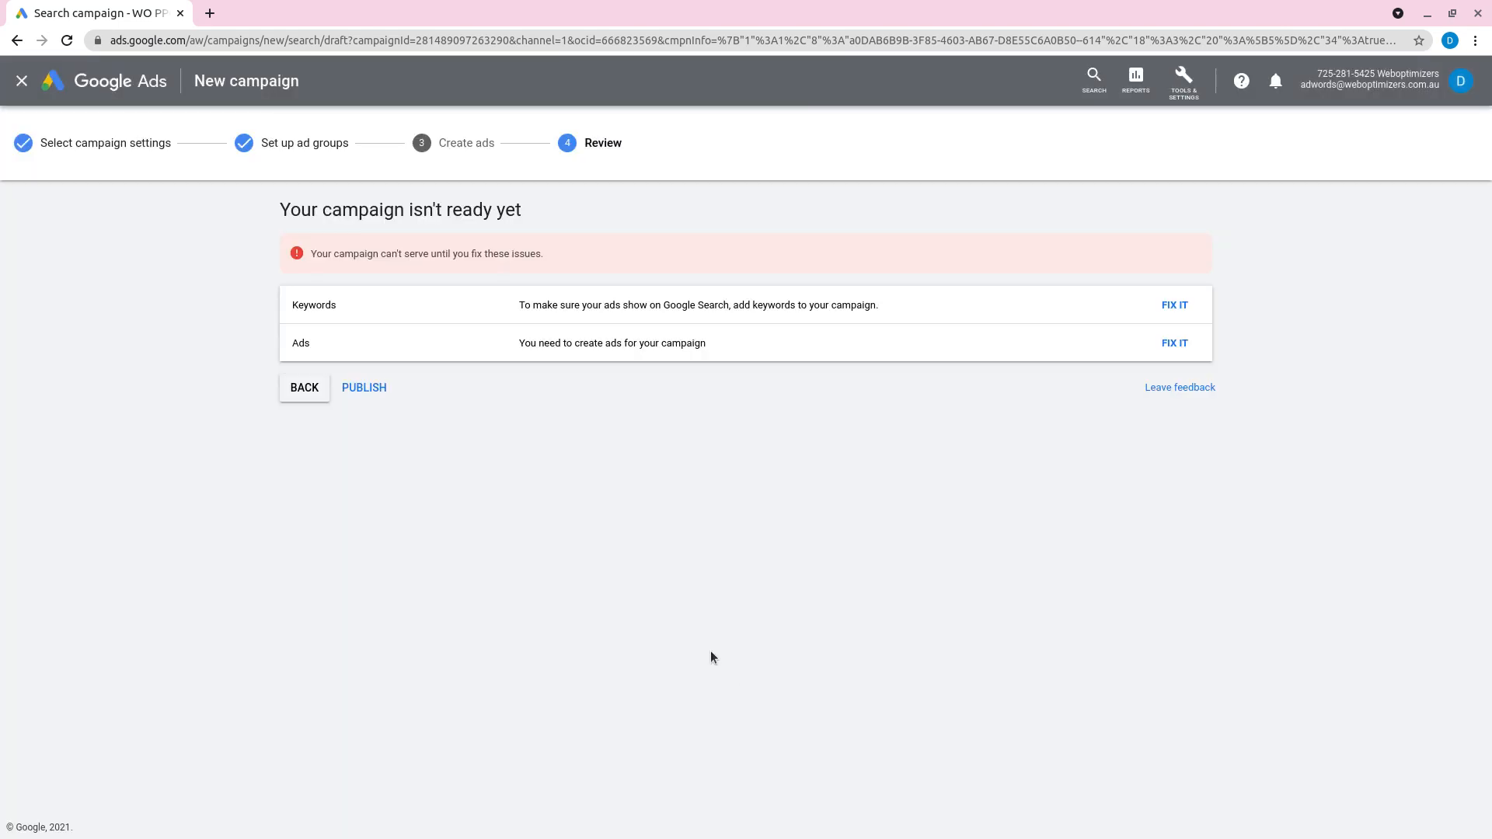
left_click(367, 388)
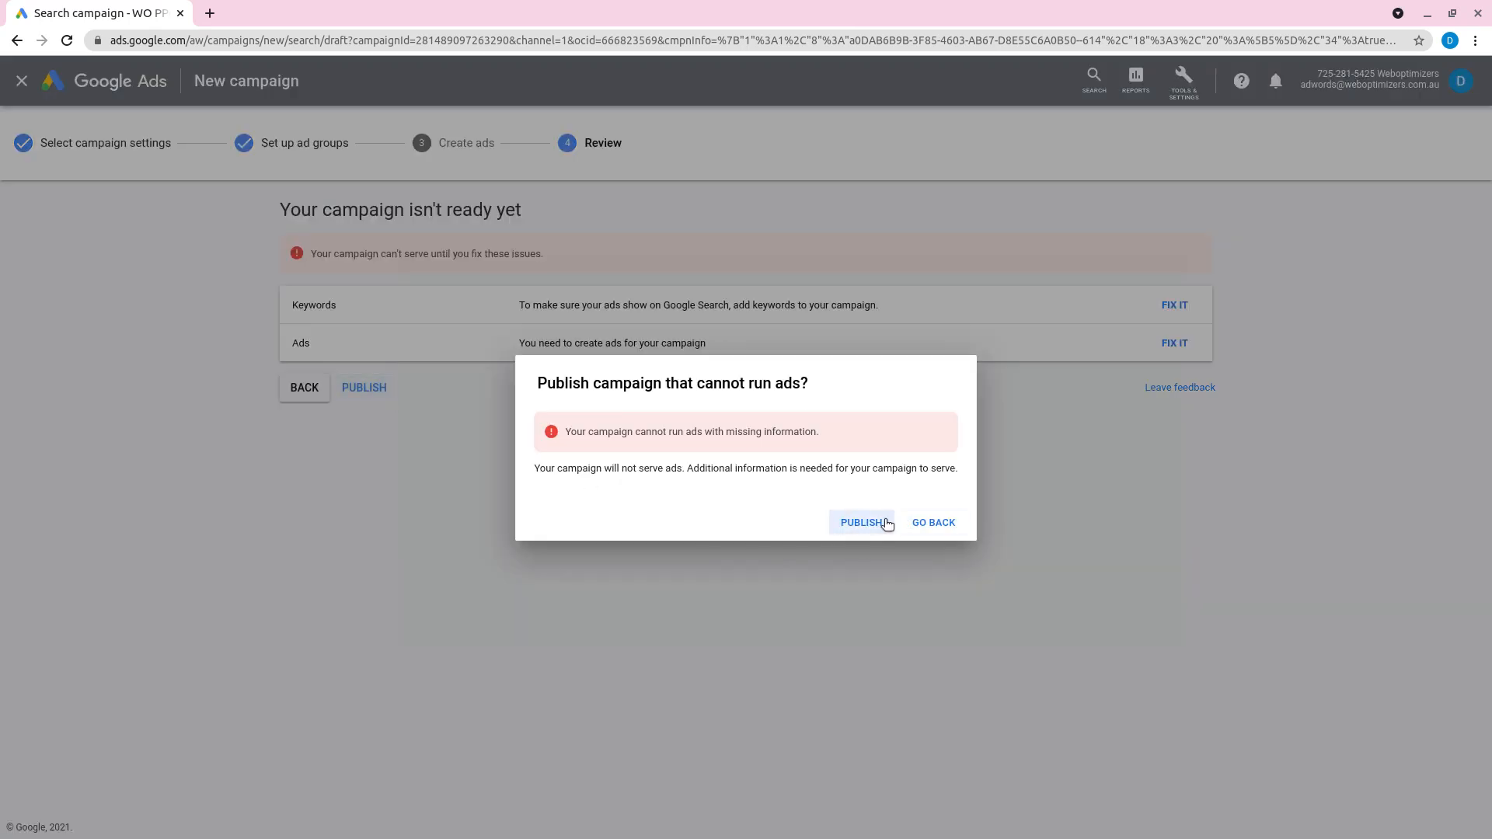
left_click(868, 521)
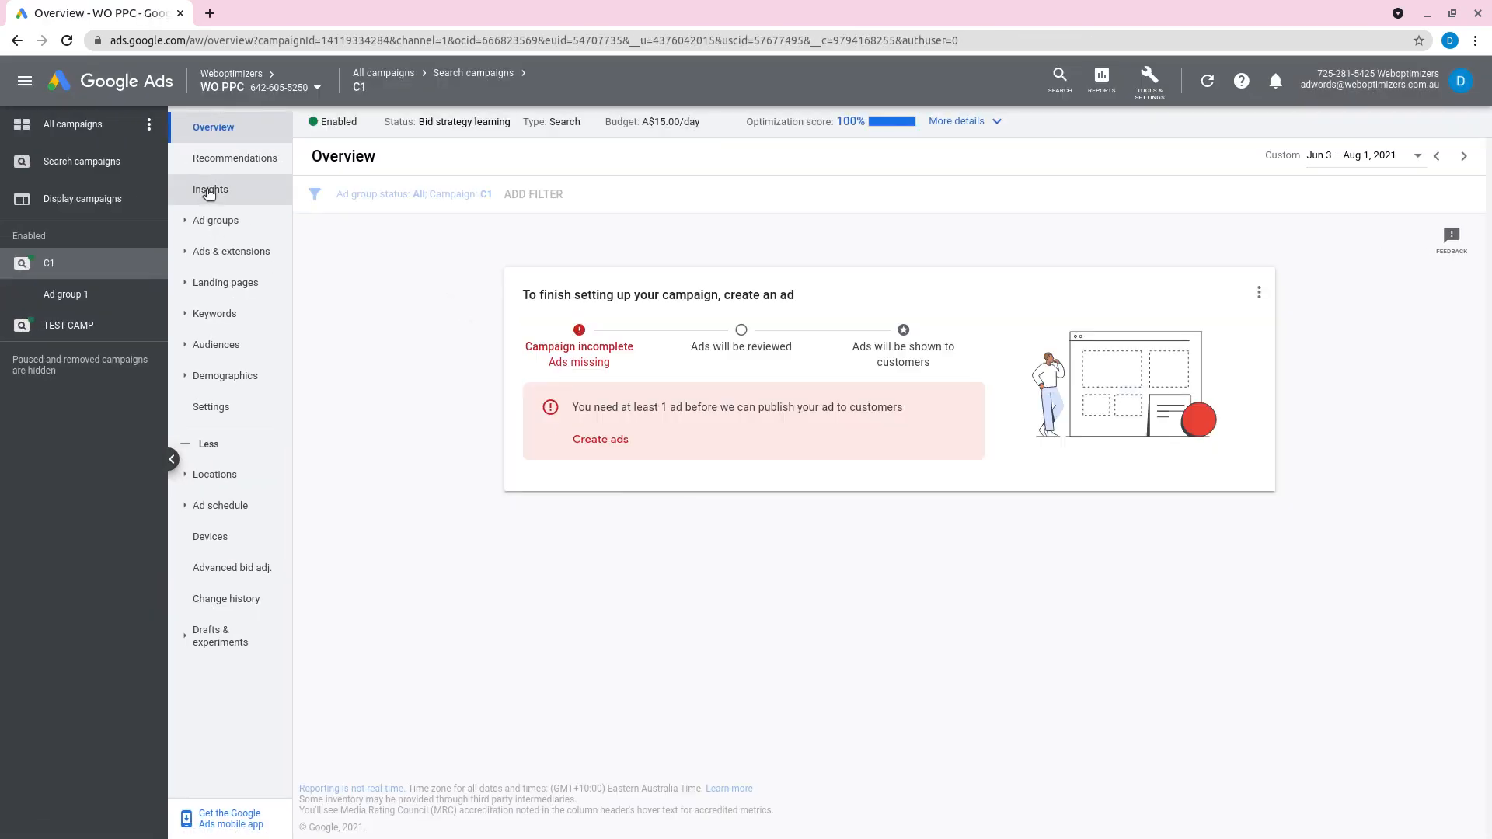
Step: Show the list of Search campaigns and open campaign C1 from it
left_click(87, 164)
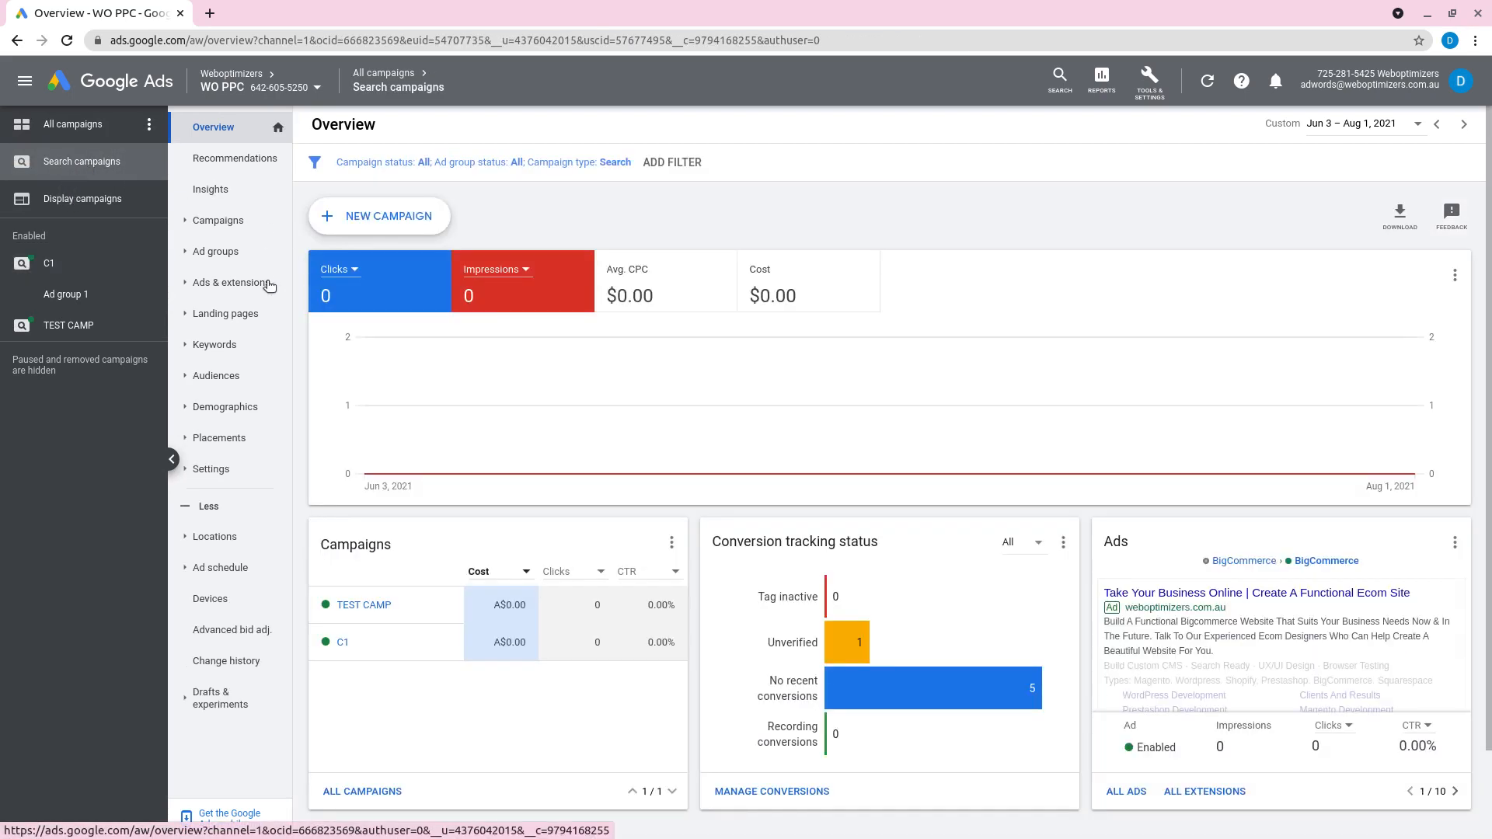
left_click(206, 223)
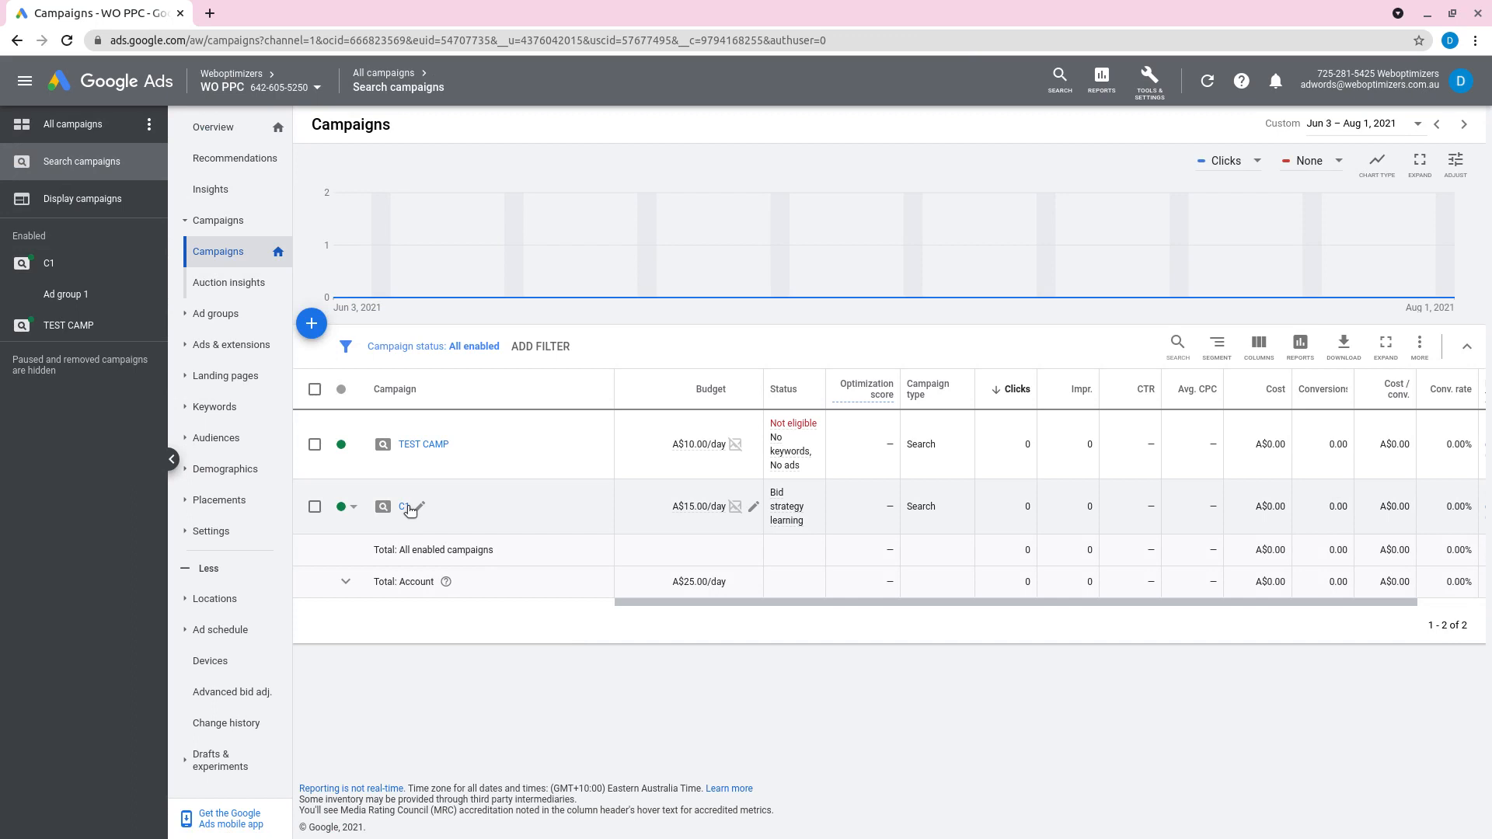
left_click(406, 507)
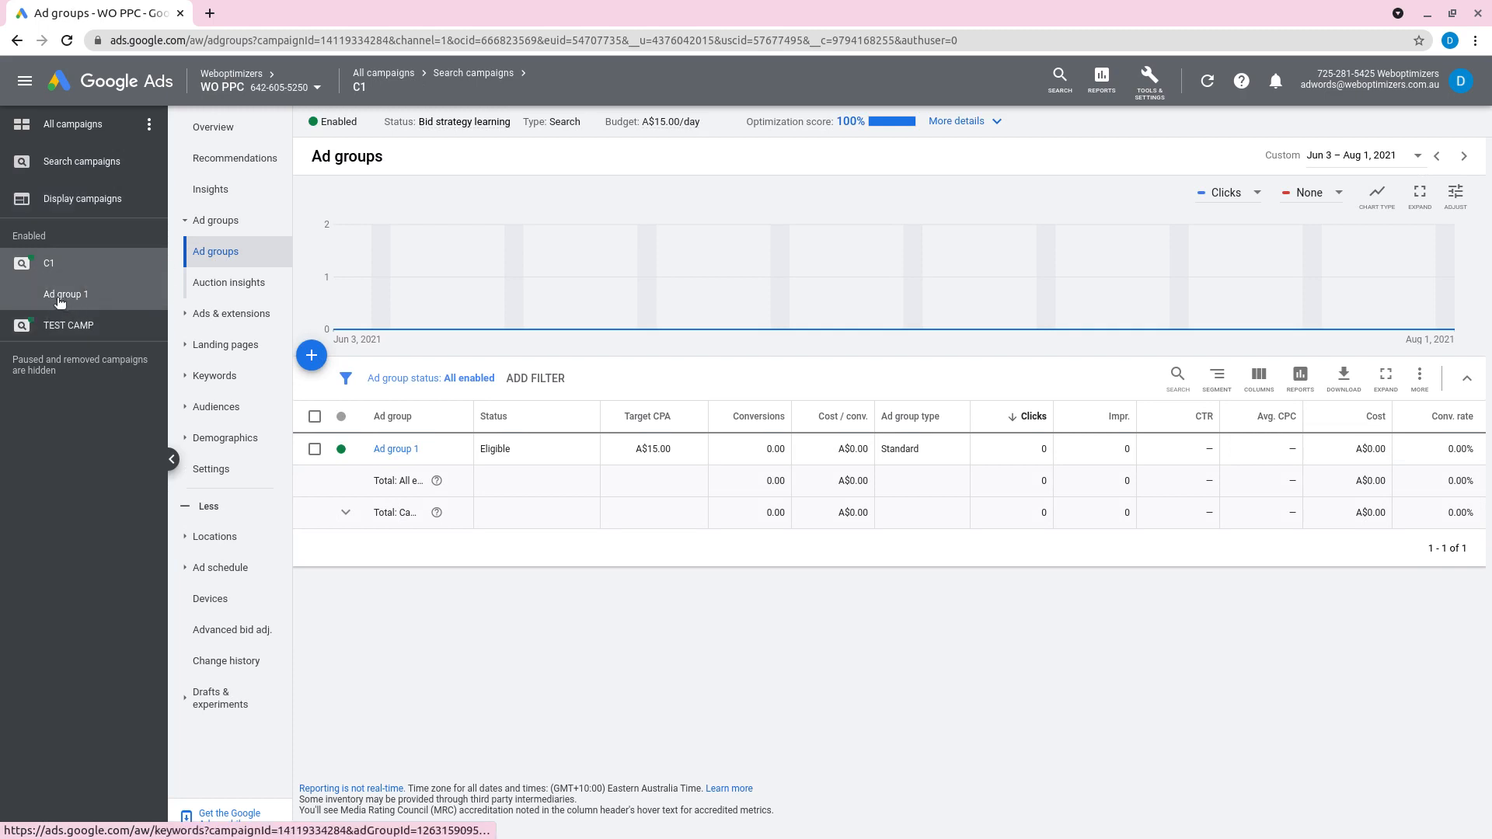
Step: Review the expanded details of campaign C1, then close them and return to its ad groups
left_click(950, 124)
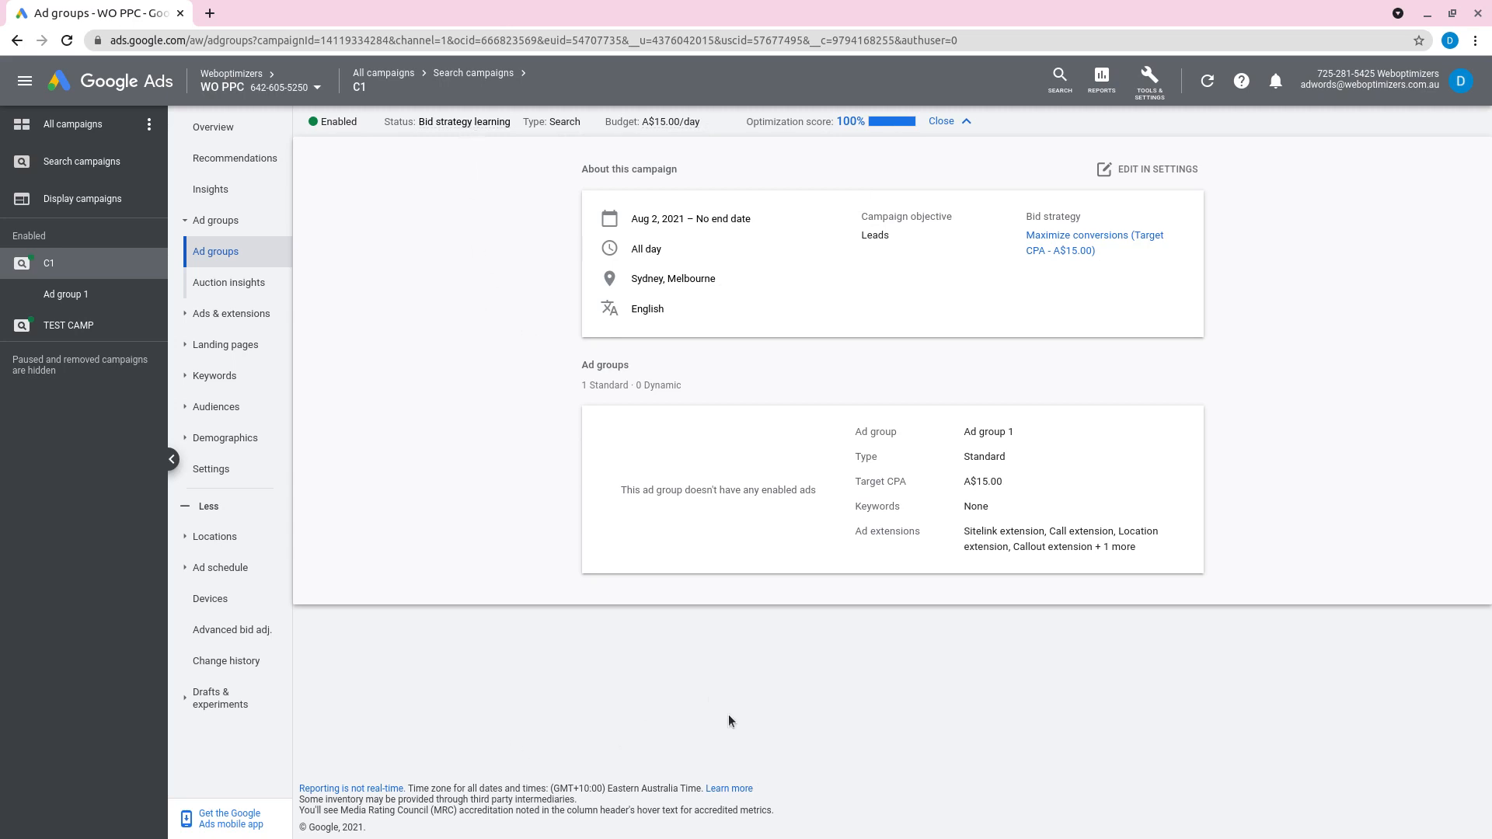
left_click(842, 646)
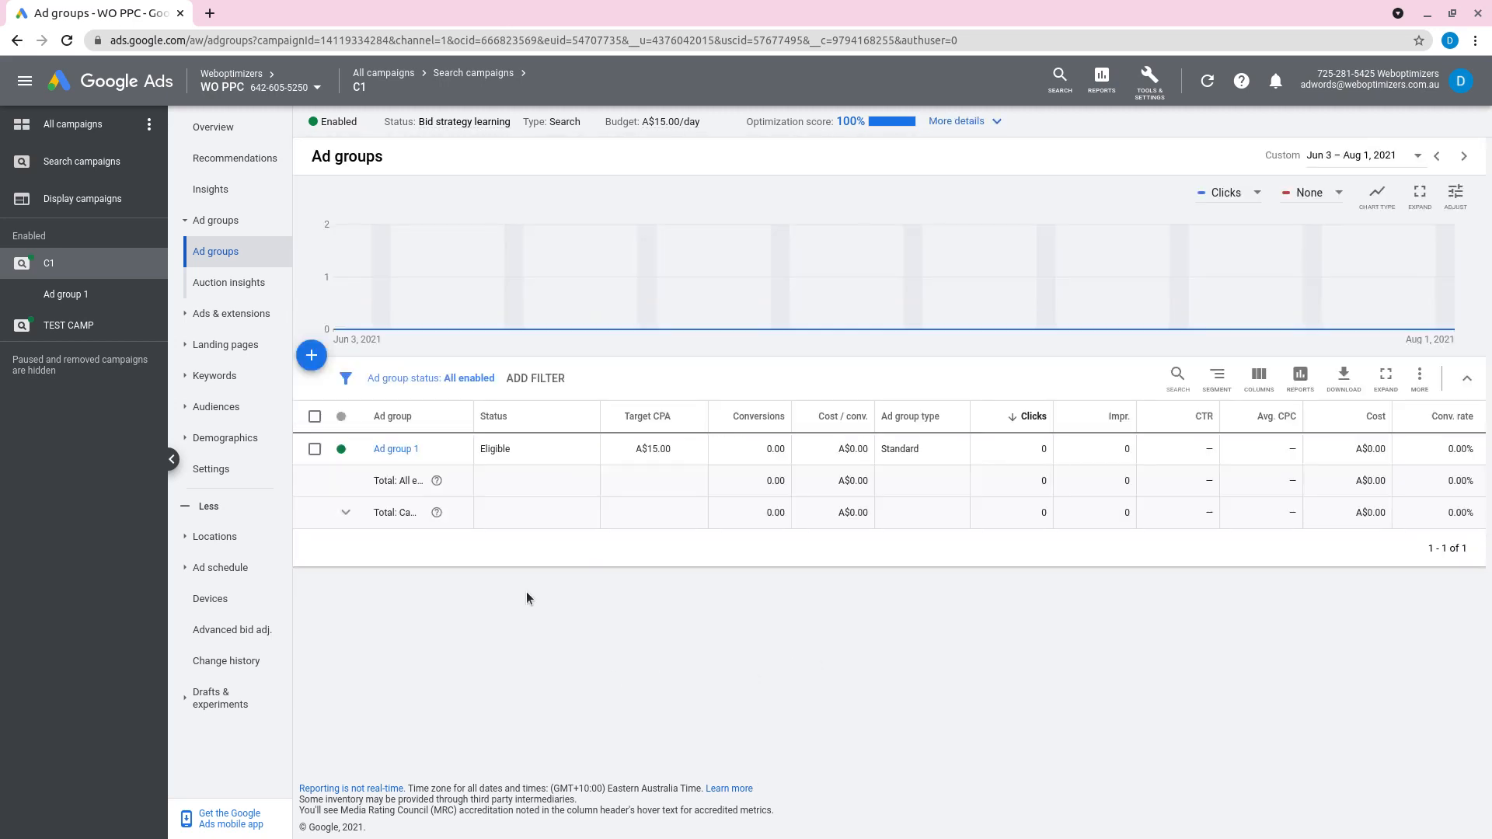
left_click(60, 268)
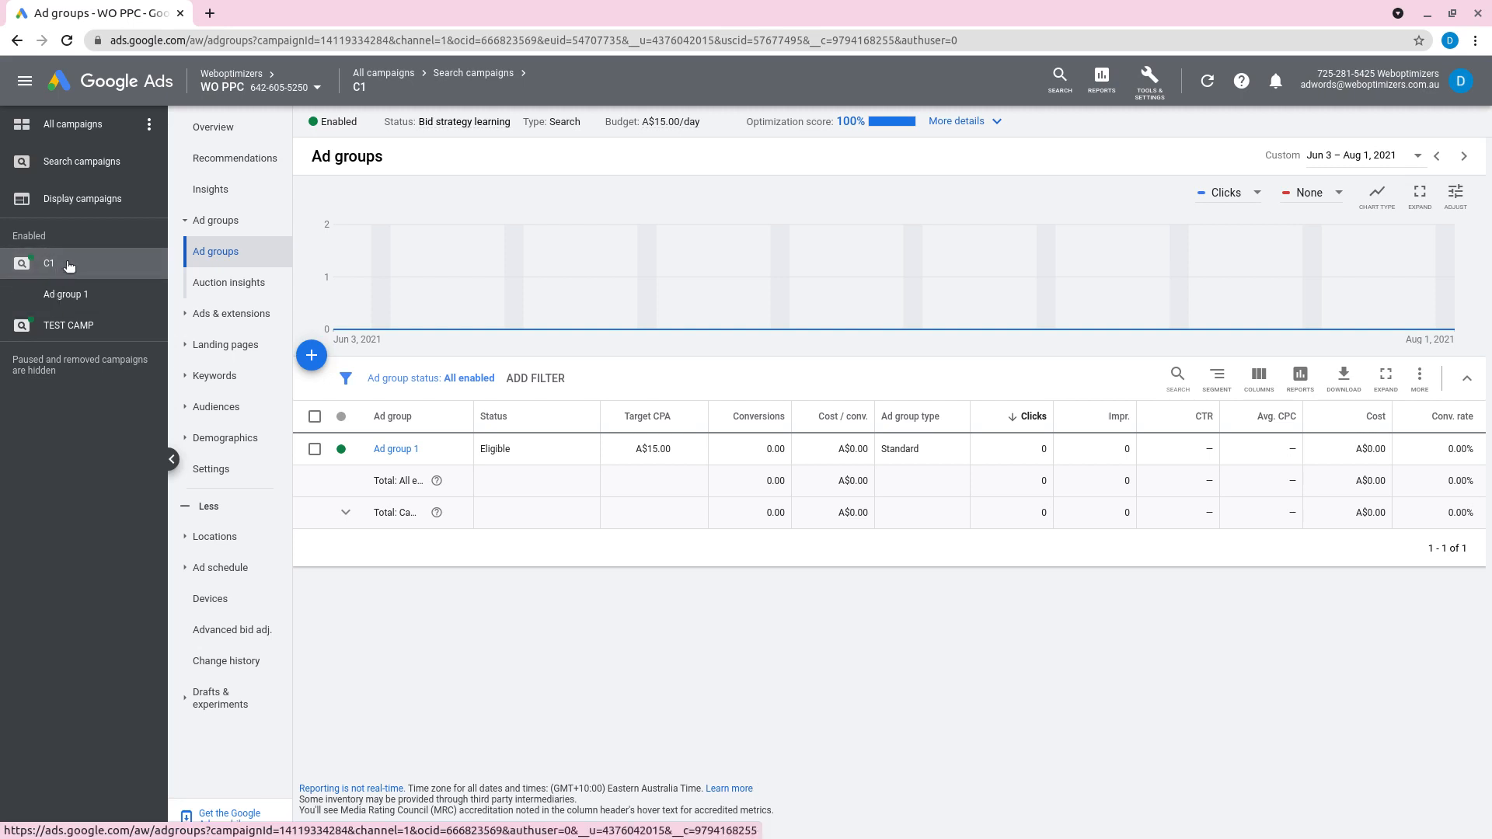